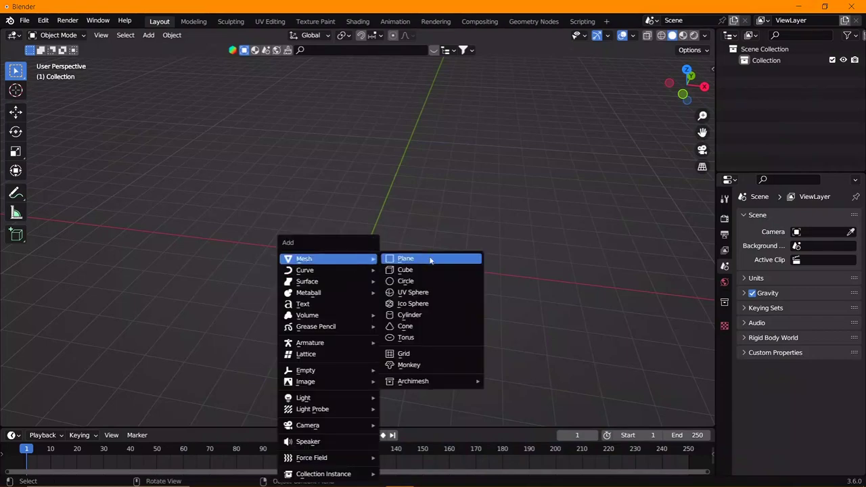
- Add a plane scaled to 9 and frame it from the top view
click(414, 257)
text(s)
text(9)
key(Return)
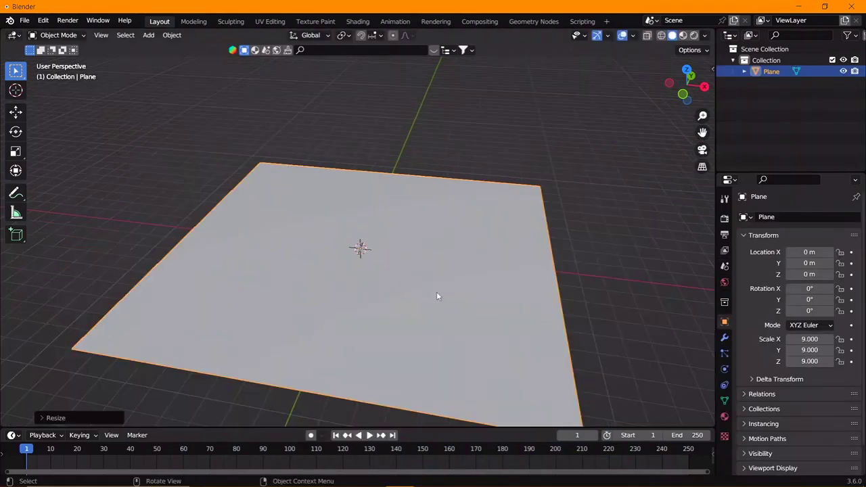
middle_drag(436, 291, 422, 264)
key(KP_7)
key(KP_Decimal)
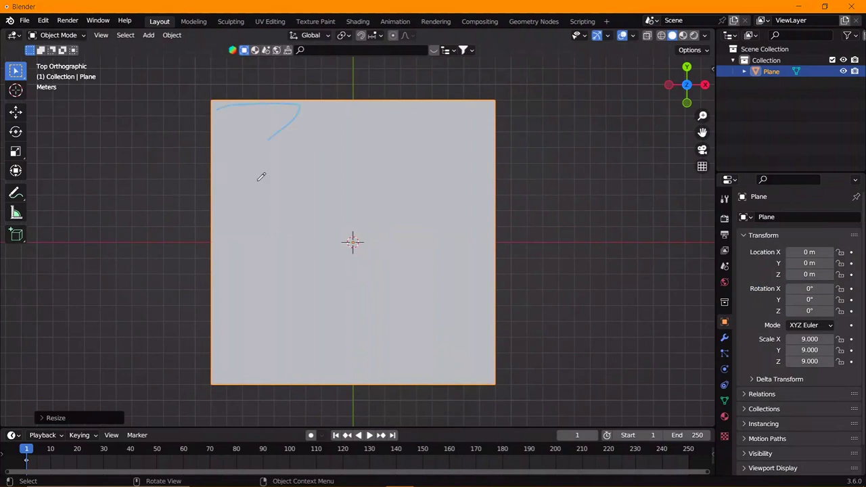
- Scribble dense freehand annotation loops across the whole plane, then bring up command search
mouse_move(261, 177)
mouse_down()
mouse_move(392, 244)
mouse_move(381, 268)
mouse_move(459, 97)
mouse_up()
mouse_move(380, 142)
mouse_down()
mouse_move(439, 356)
mouse_move(465, 309)
mouse_up()
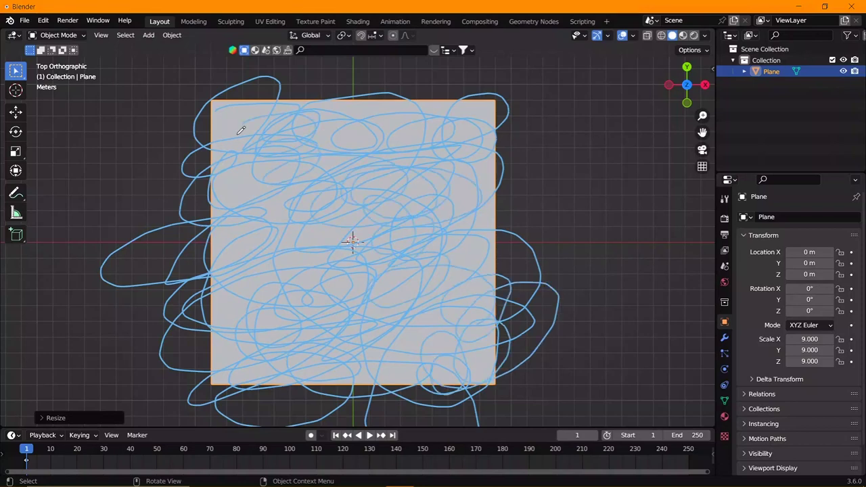
mouse_move(240, 131)
mouse_down()
mouse_move(241, 272)
mouse_move(442, 231)
mouse_move(408, 219)
mouse_up()
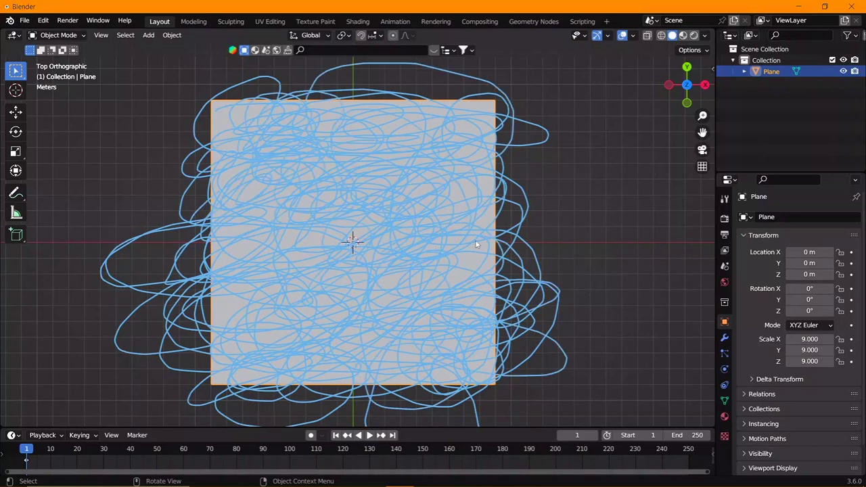
key(F3)
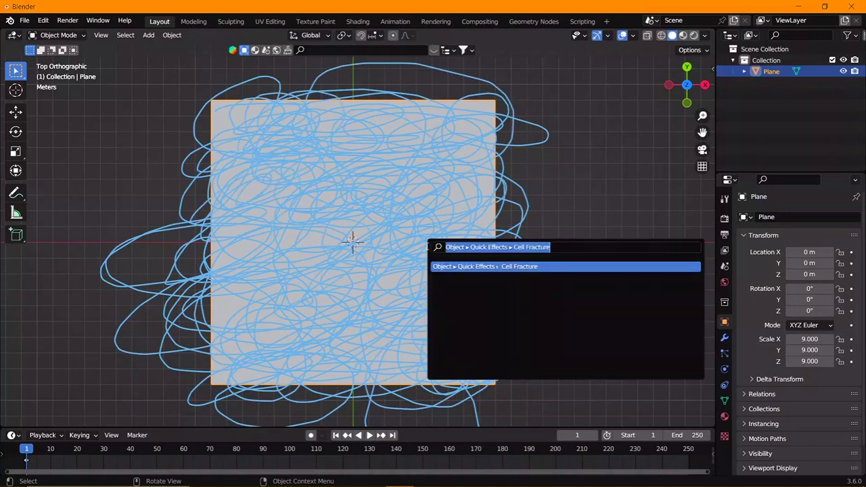
- Run Cell Fracture from the annotation pencil source with a source limit of 200
key(Return)
click(429, 232)
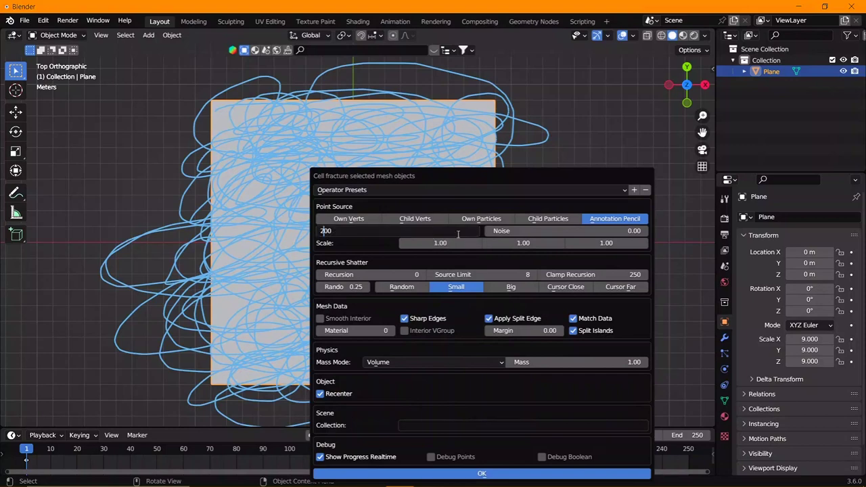
text(200)
key(Return)
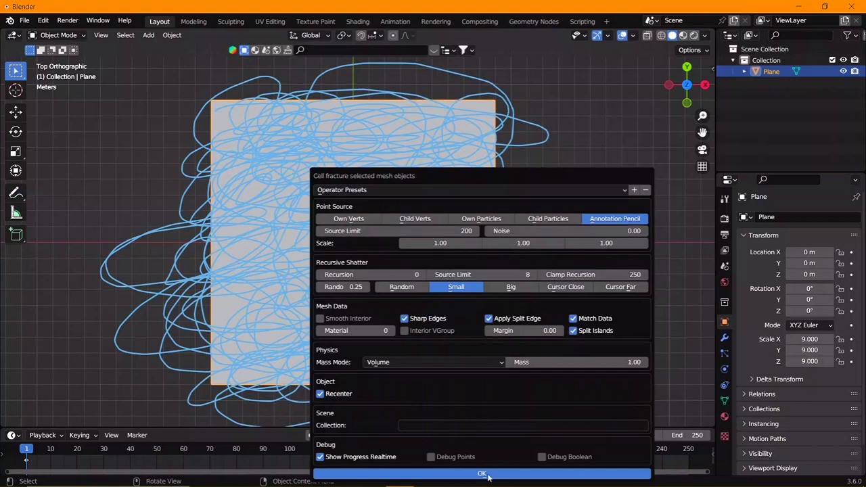
click(483, 473)
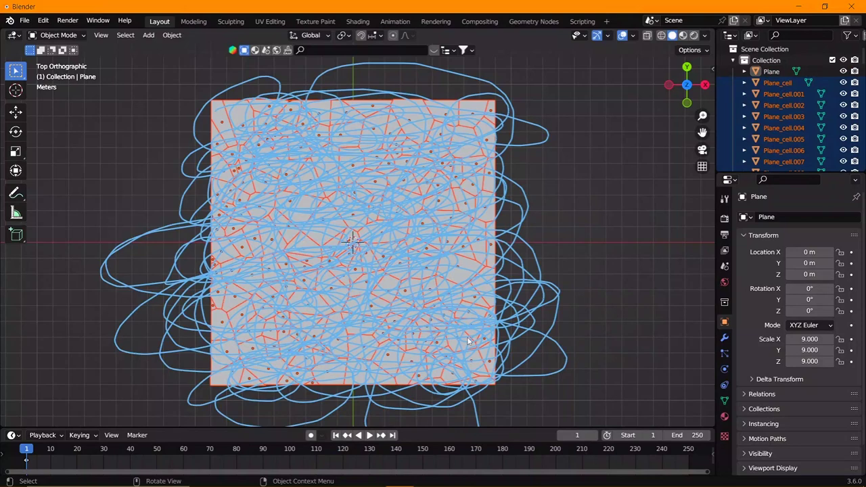
- Erase all the annotation scribbles from the lower, middle and top areas of the plane
scroll(498, 277, down, 2)
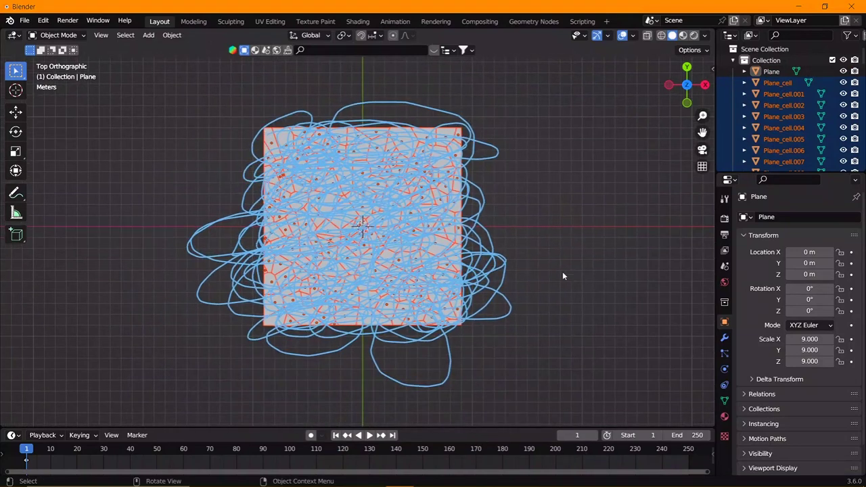
right_drag(474, 298, 414, 376)
right_drag(333, 336, 234, 347)
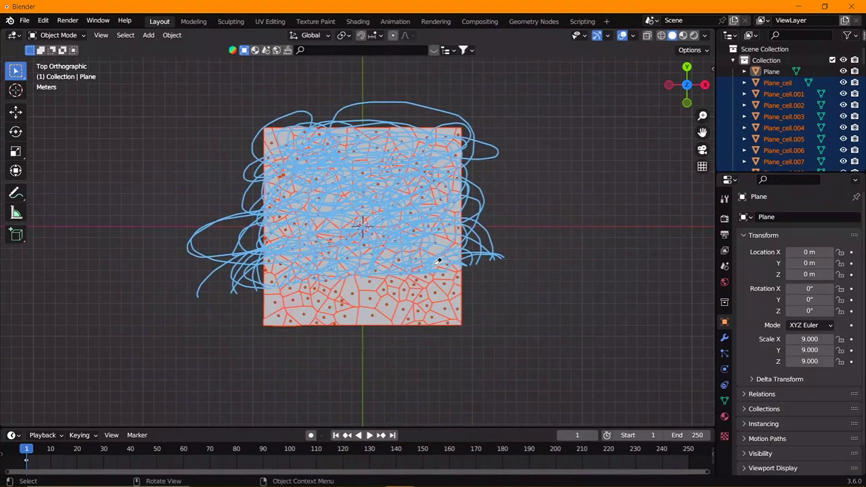
mouse_move(438, 261)
right_down()
mouse_move(478, 261)
mouse_move(230, 253)
mouse_move(229, 205)
right_up()
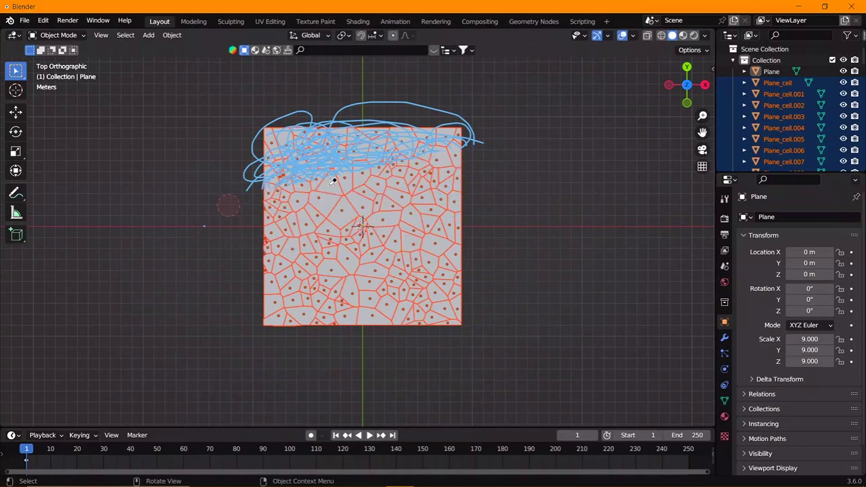
right_drag(529, 124, 183, 139)
- Delete the intact original plane, select the centre cell and view the fractured plane at an angle
right_click(425, 257)
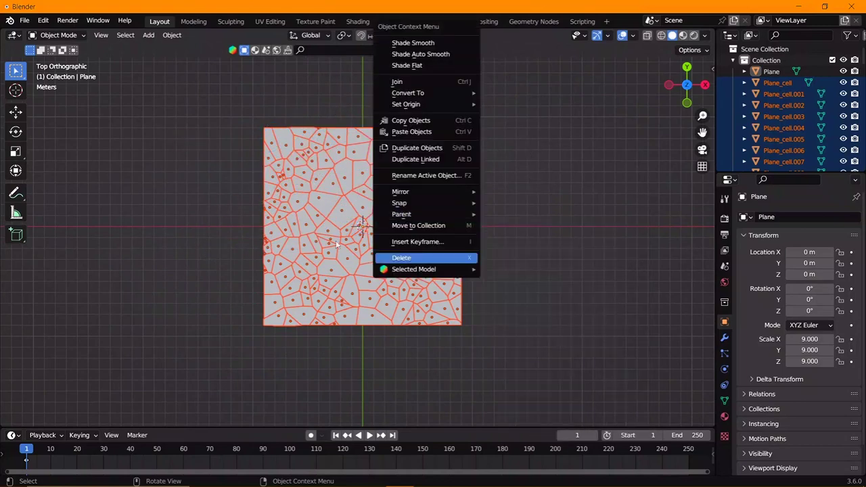
click(425, 257)
click(362, 228)
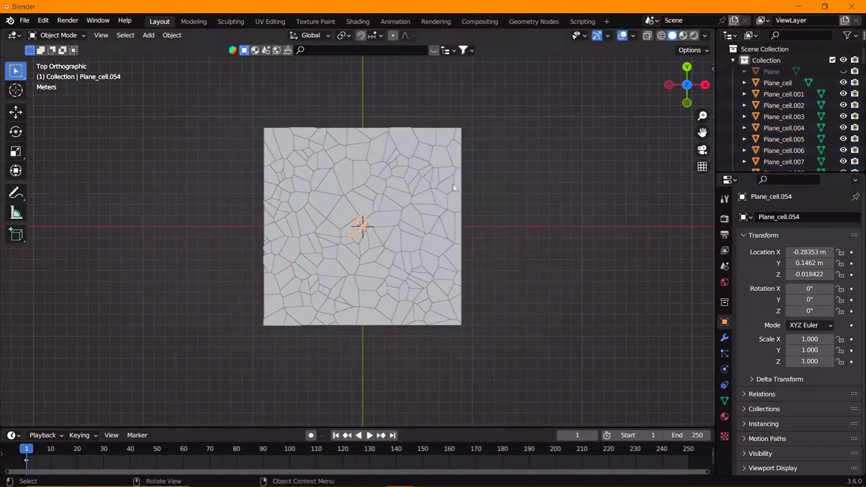
scroll(361, 223, up, 2)
scroll(846, 79, down, 5)
scroll(846, 79, up, 3)
scroll(846, 79, up, 3)
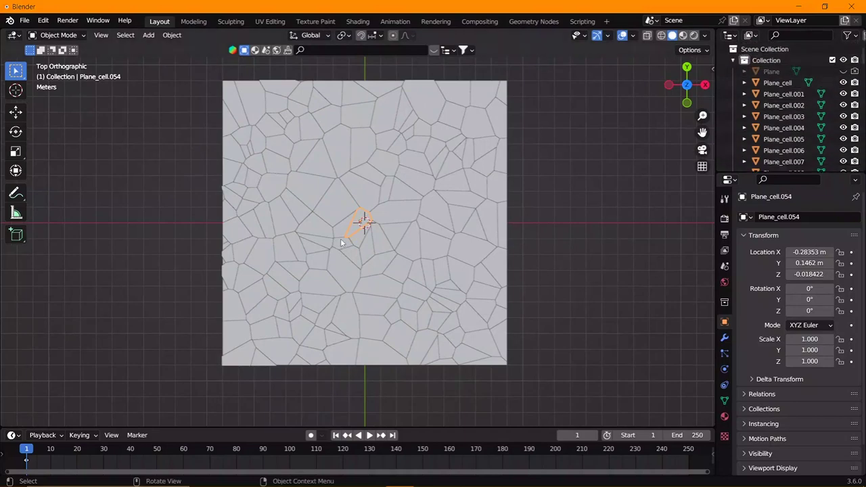
mouse_move(378, 203)
middle_down()
mouse_move(371, 141)
mouse_move(399, 155)
middle_up()
- Select all cells and keyframe their location, rotation and scale from the front view
key(a)
key(KP_5)
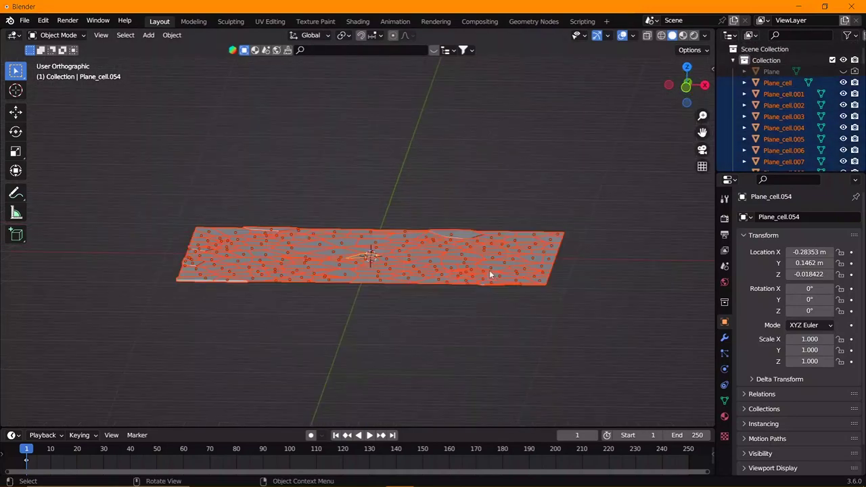
key(KP_1)
key(i)
click(406, 293)
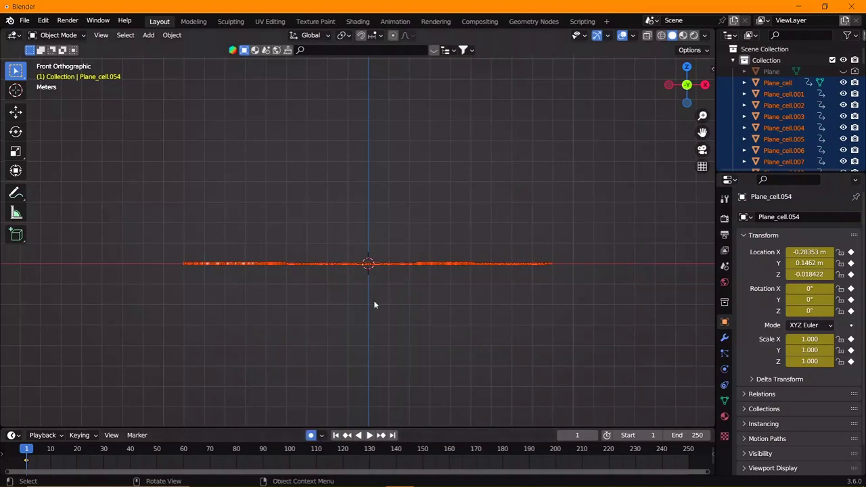
- Lift the centre cell straight up with proportional falloff, raising surrounding cells into a mound
middle_drag(373, 304, 359, 255)
click(359, 253)
key(KP_1)
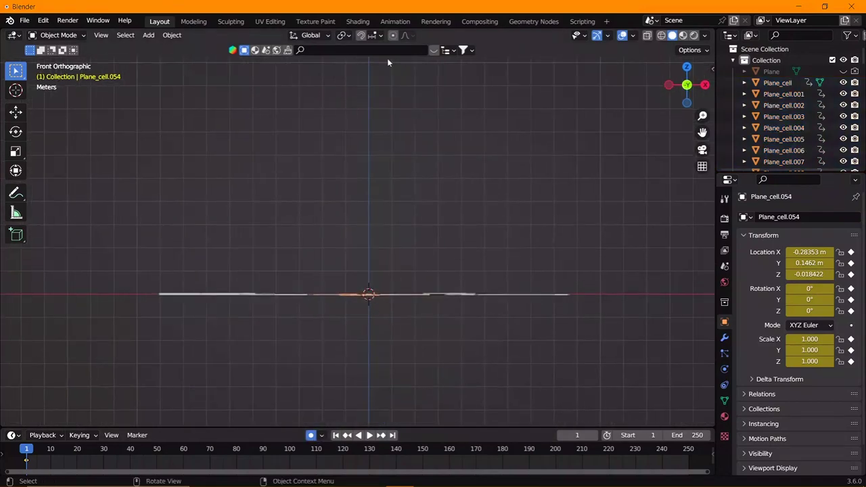
key(g)
key(z)
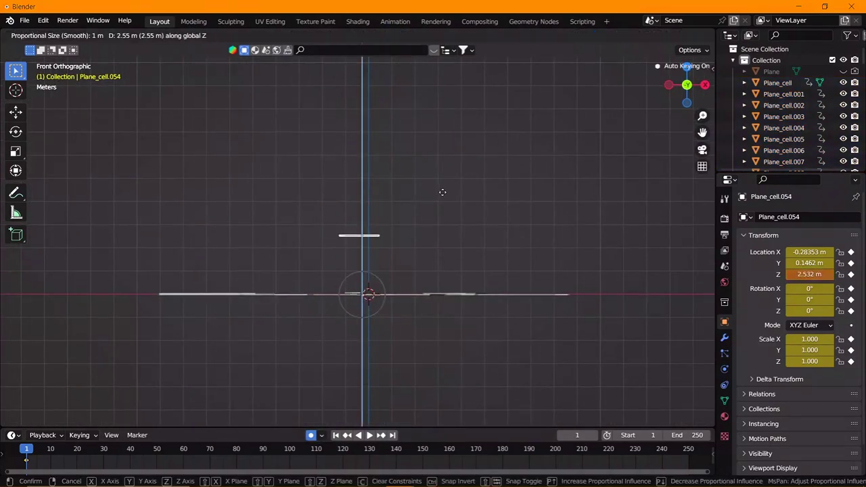
scroll(433, 189, down, 4)
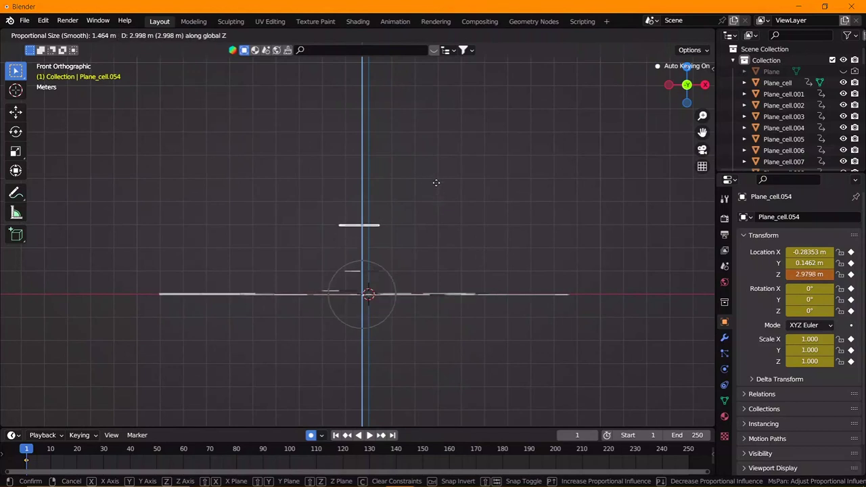
scroll(439, 188, down, 4)
scroll(446, 179, down, 10)
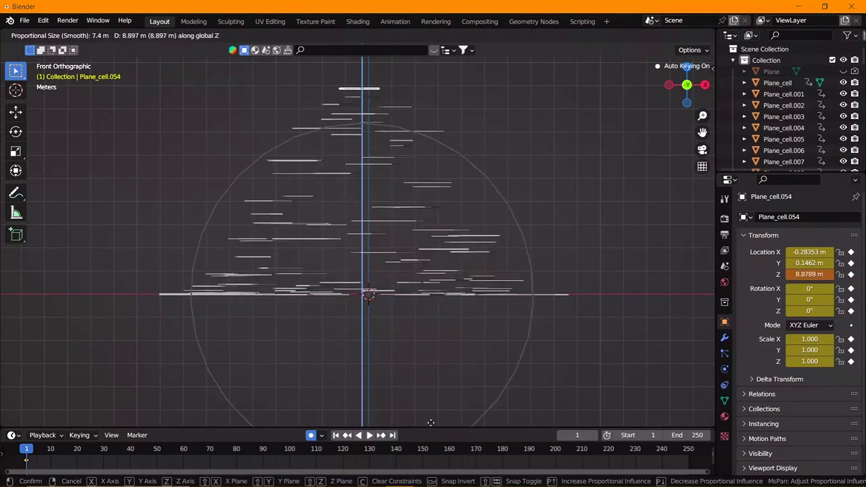
scroll(446, 88, down, 1)
scroll(445, 78, down, 2)
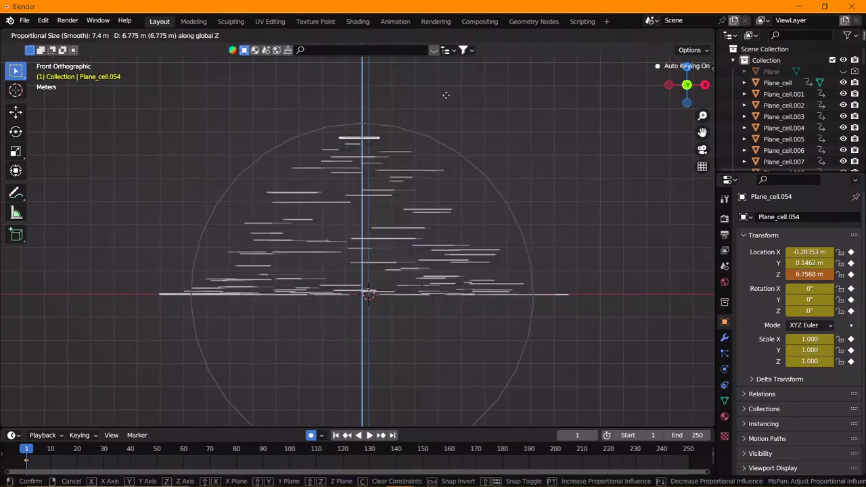
scroll(448, 74, down, 1)
click(448, 73)
- Tumble the raised cells with a trackball rotation after checking pivot options
shift+middle_drag(445, 135, 430, 181)
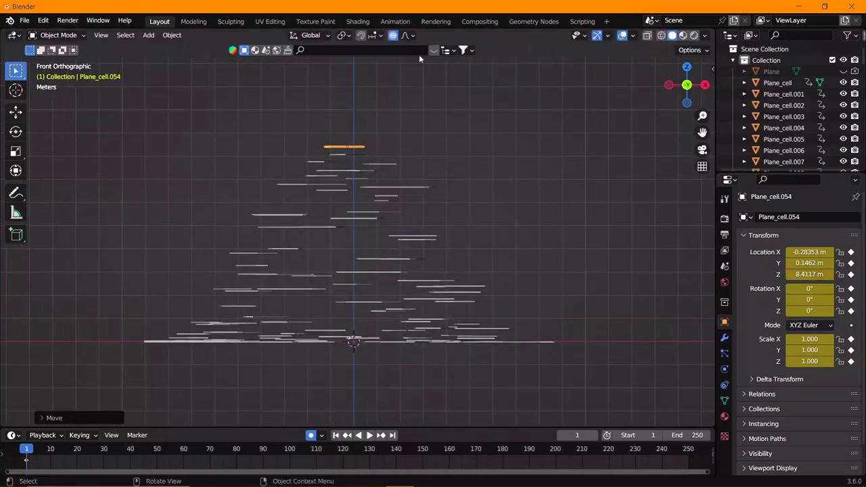
click(345, 35)
key(r)
key(r)
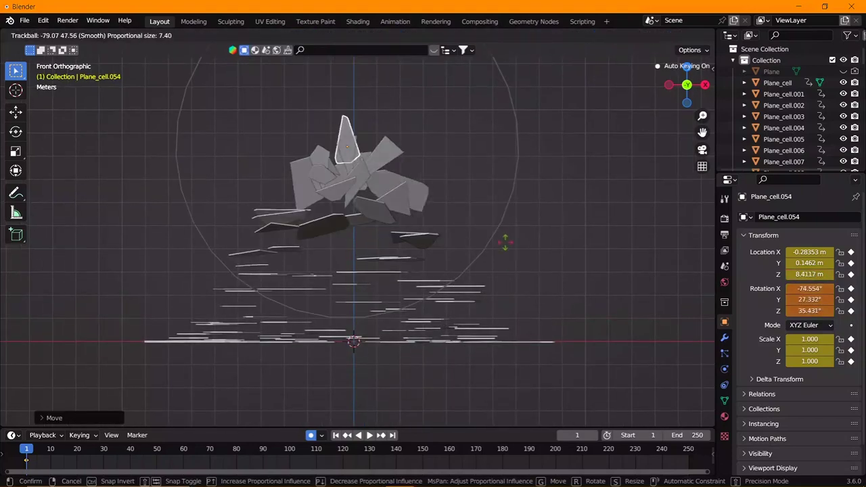
scroll(501, 318, down, 2)
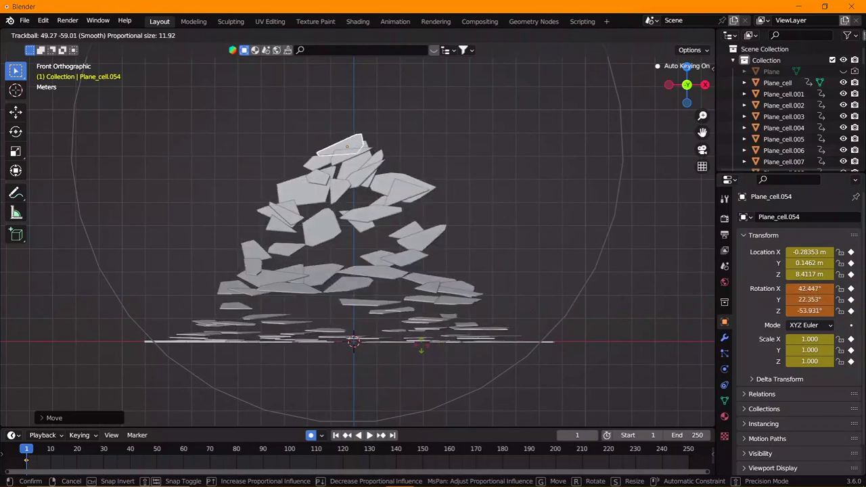
click(410, 361)
- Tumble fragments Plane_cell.132 and Plane_cell.034 with free trackball rotations
click(379, 271)
key(r)
key(r)
key(r)
scroll(464, 232, up, 10)
click(436, 258)
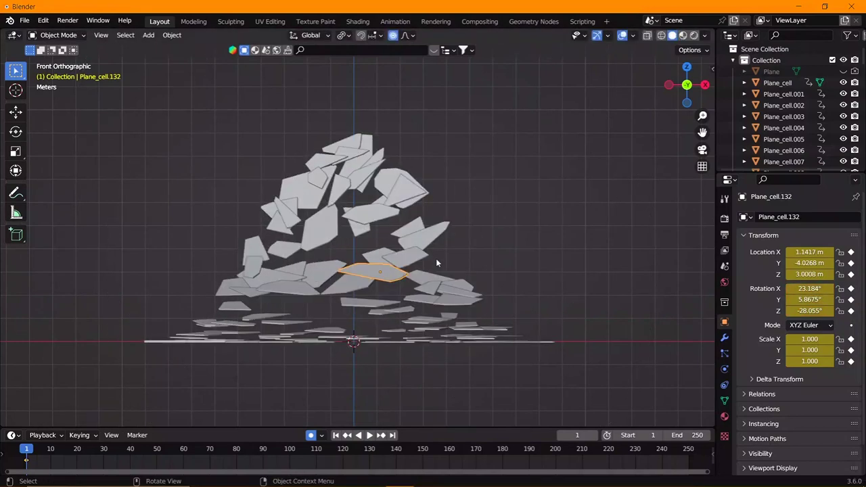
key(r)
key(r)
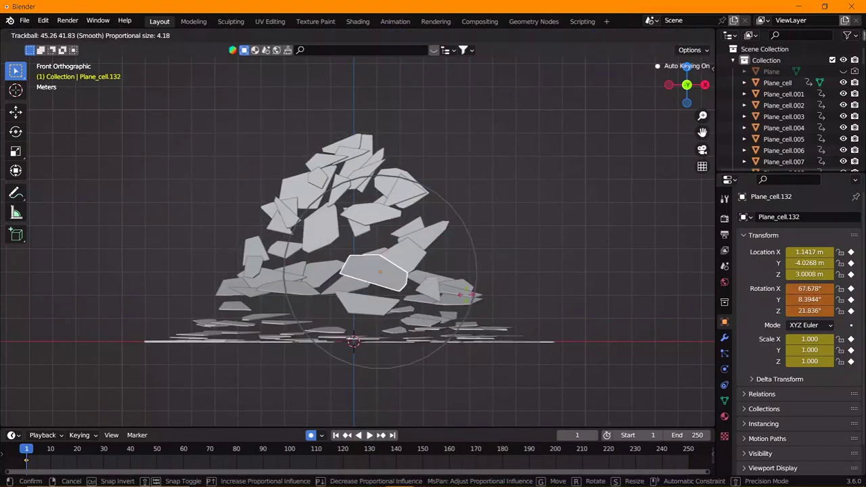
click(466, 295)
click(389, 256)
key(r)
key(r)
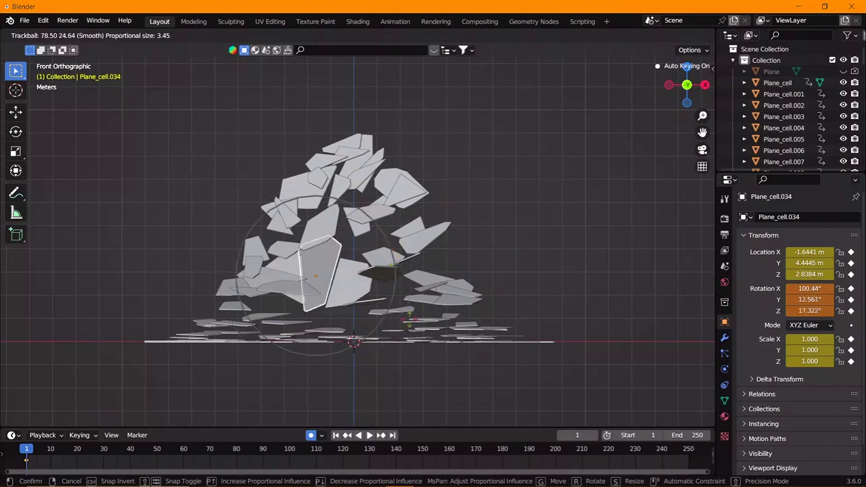
click(269, 284)
- Tumble Plane_cell.055, Plane_cell.036 and another fragment, then undo to reset the rotations
click(268, 285)
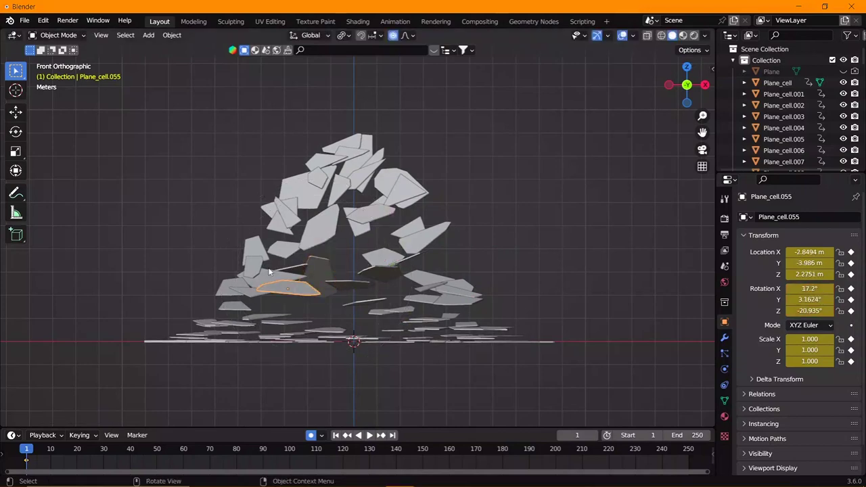
click(268, 271)
key(r)
key(r)
click(428, 279)
click(429, 279)
key(r)
key(r)
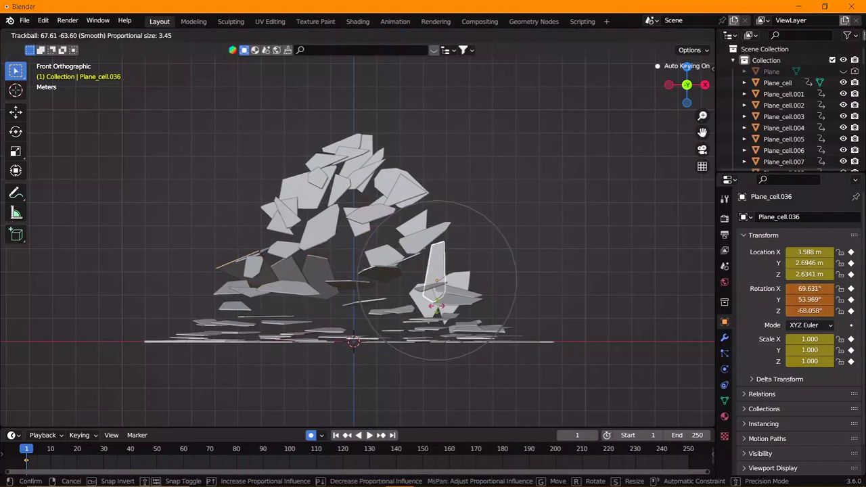
click(435, 310)
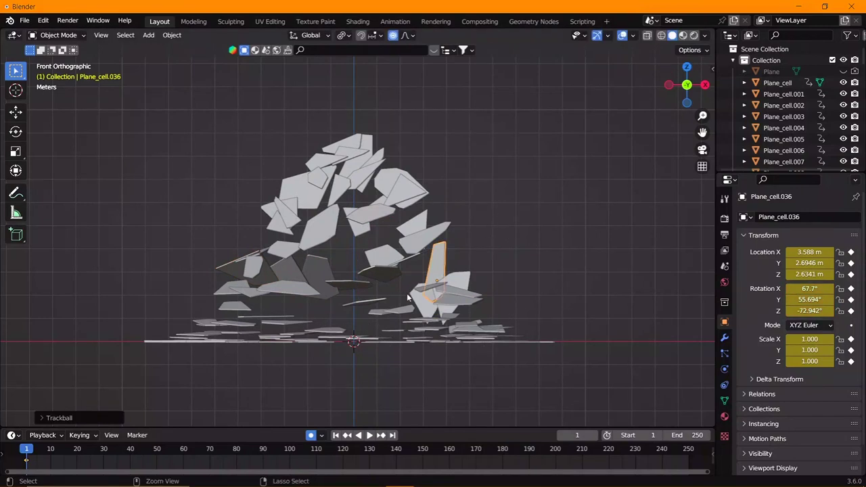
key(ctrl+z)
key(ctrl+z)
- Return shards to flat, key all their transforms and move the keyframe off frame 0
key(ctrl+z)
key(ctrl+z)
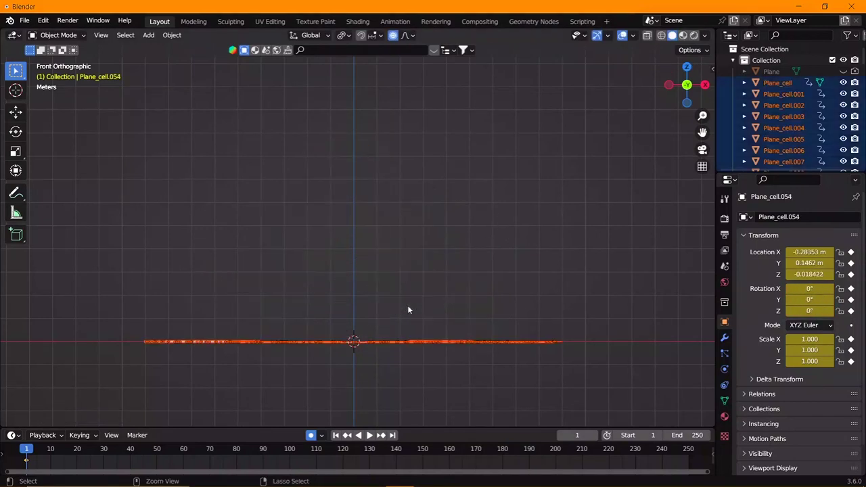
key(ctrl+z)
key(a)
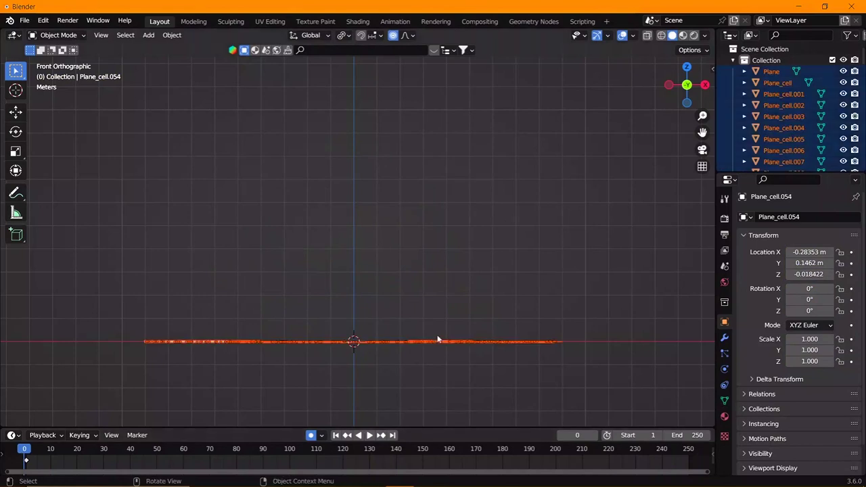
key(i)
click(406, 326)
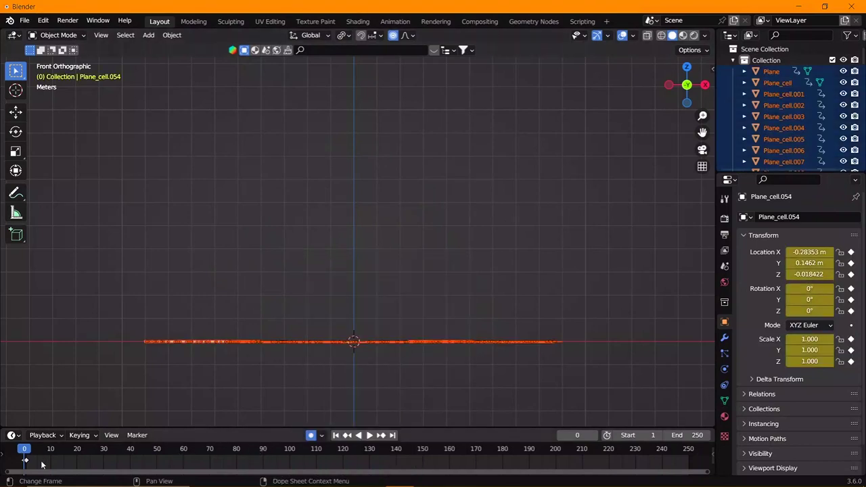
key(g)
click(28, 468)
- At frame 99, lift a central shard about 9 m with soft falloff into a mound
click(288, 452)
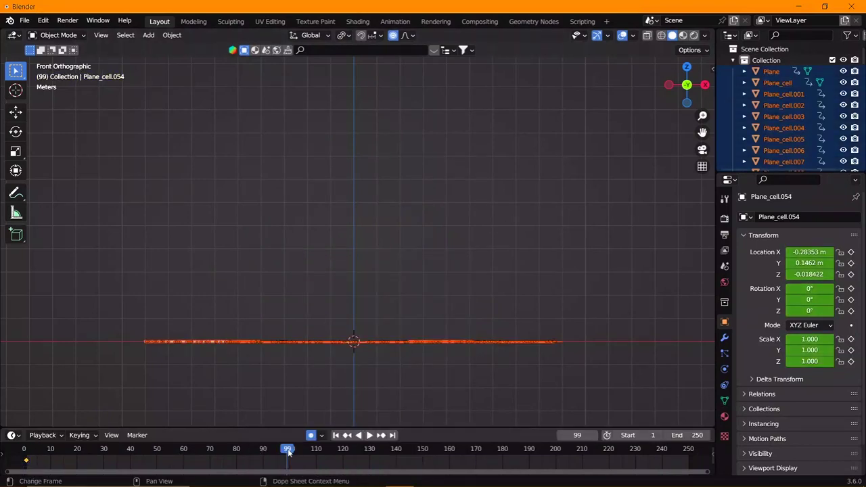
middle_drag(369, 334, 354, 344)
click(349, 347)
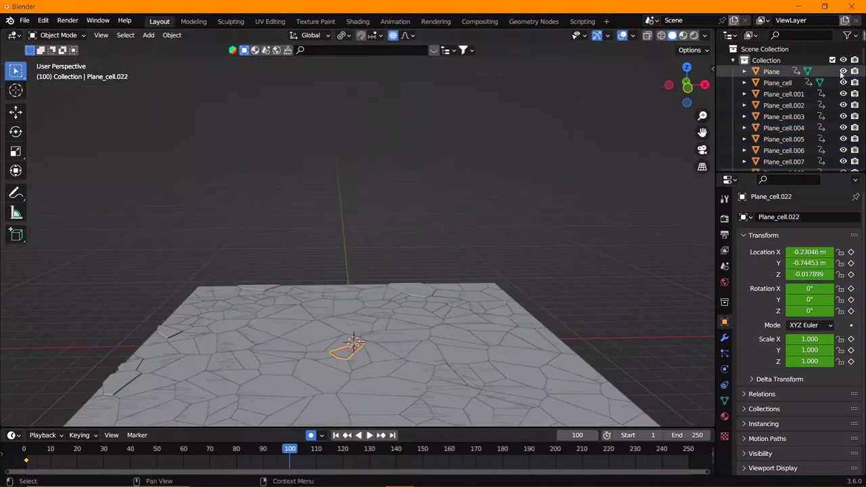
key(KP_1)
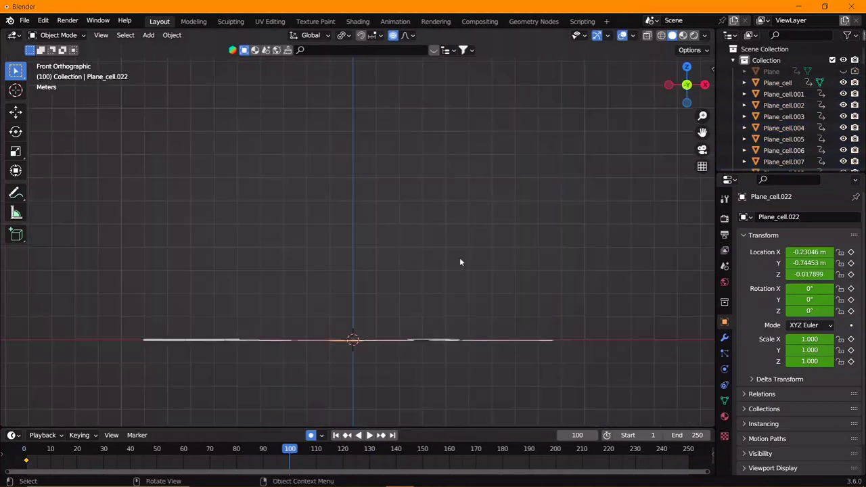
key(g)
scroll(452, 197, down, 4)
scroll(453, 108, down, 4)
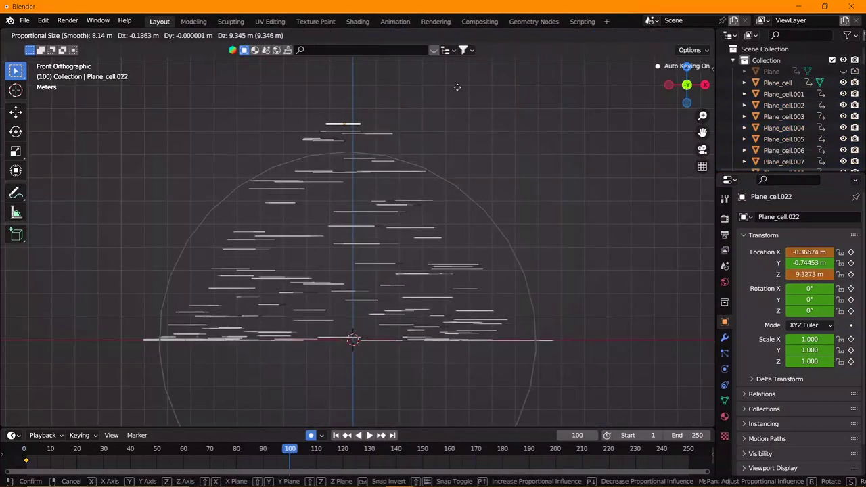
scroll(460, 81, down, 1)
click(460, 78)
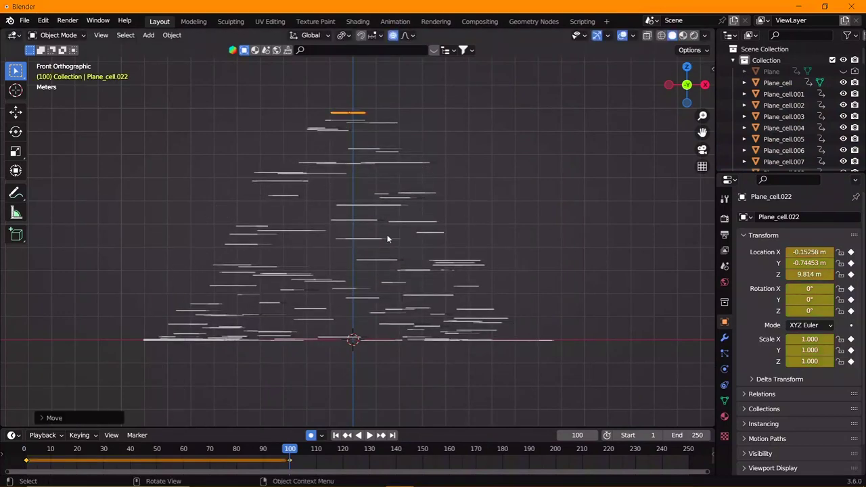
- Tumble the top shards and the right-side shards with free rotations
key(r)
key(r)
click(427, 265)
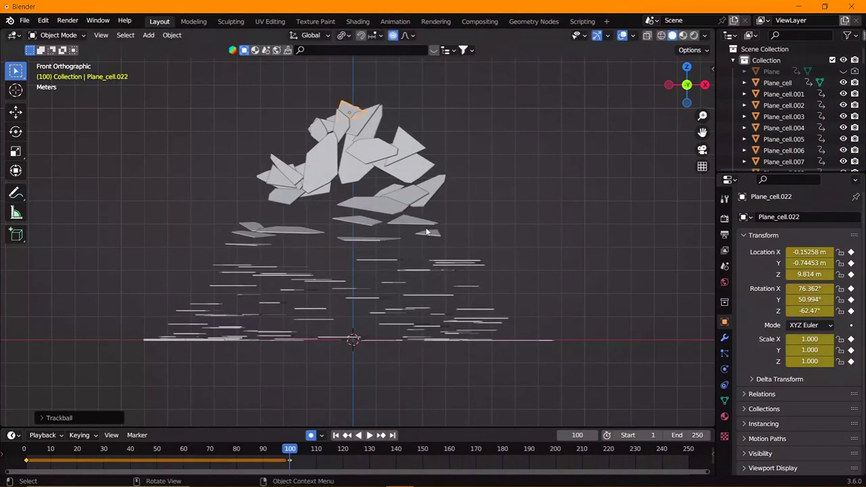
click(428, 234)
key(r)
key(r)
scroll(427, 265, up, 4)
click(331, 287)
click(335, 284)
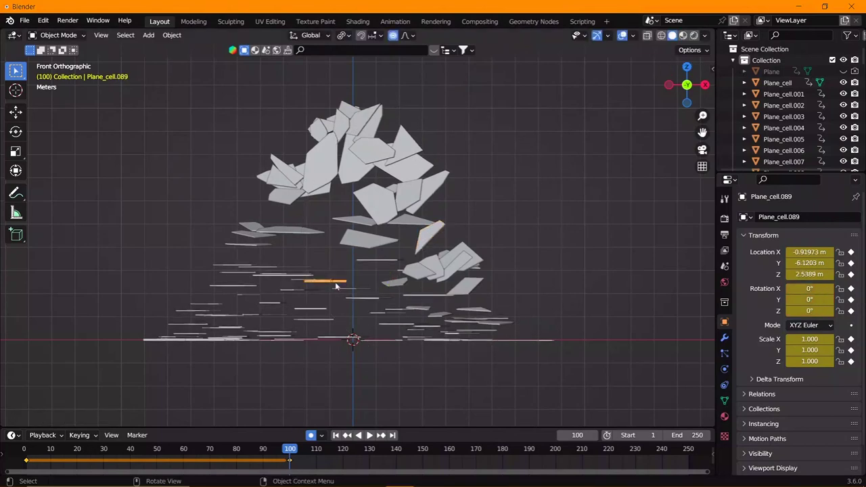
key(r)
key(r)
click(330, 284)
- Tilt the left-side shards about Y, then tumble the central and left-edge shards
click(229, 274)
key(r)
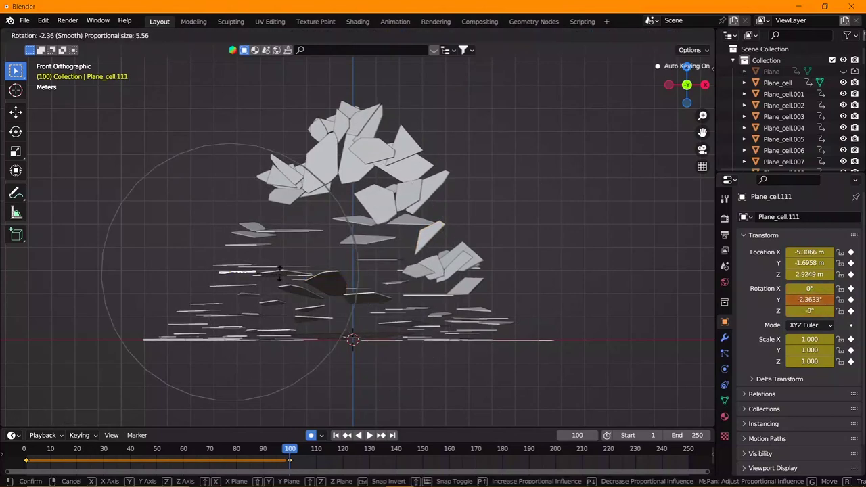
key(r)
click(230, 274)
middle_drag(230, 273, 276, 301)
click(323, 292)
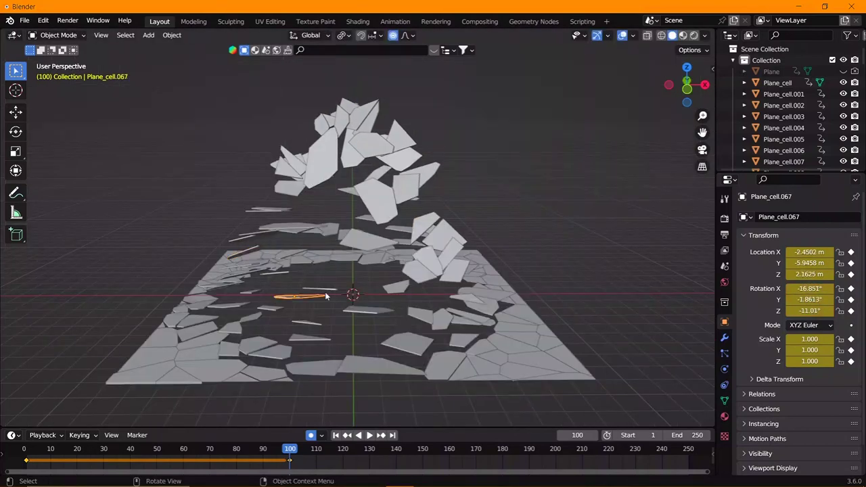
key(r)
key(r)
click(318, 322)
middle_drag(318, 322, 213, 276)
click(223, 277)
key(r)
key(r)
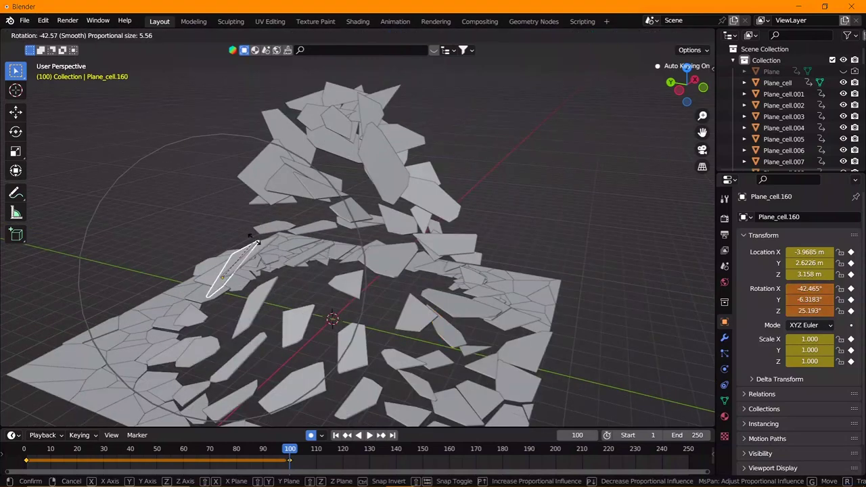
click(309, 272)
- Rotate shards near the left rim and in the middle of the crater into new tilts
click(261, 259)
key(r)
key(r)
click(293, 236)
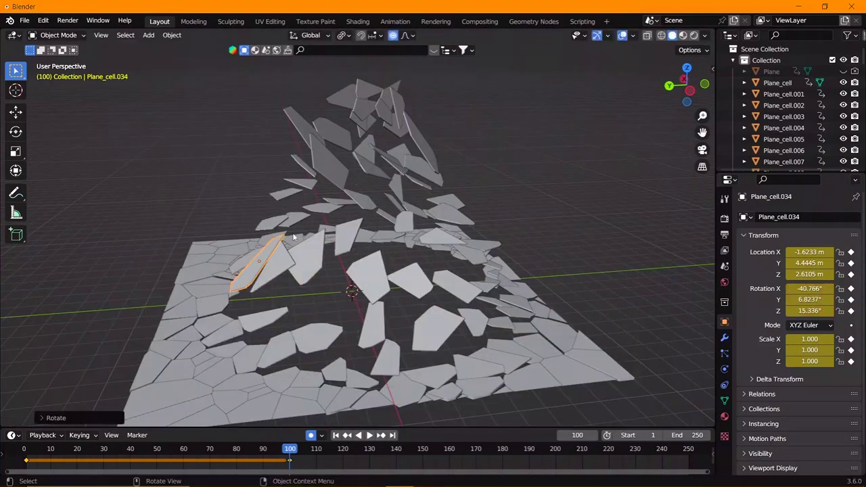
middle_drag(284, 254, 230, 257)
click(230, 257)
key(r)
key(r)
click(289, 241)
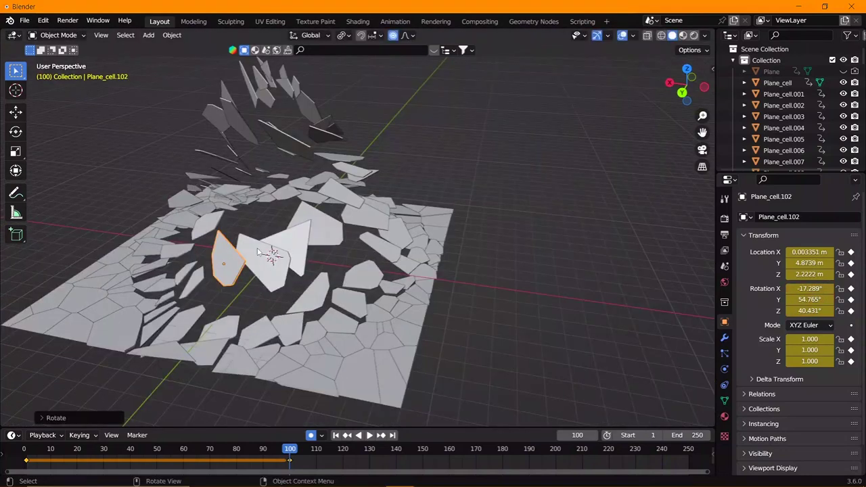
middle_drag(289, 241, 210, 292)
click(211, 292)
scroll(153, 295, down, 3)
click(280, 268)
key(r)
key(r)
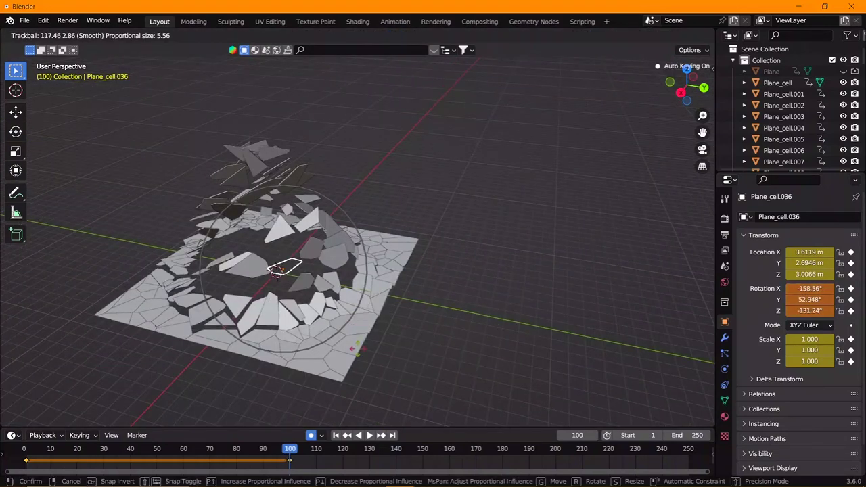
click(201, 250)
- Tumble the topmost shards of the heap, then play the animation from the front view
middle_drag(202, 249, 345, 264)
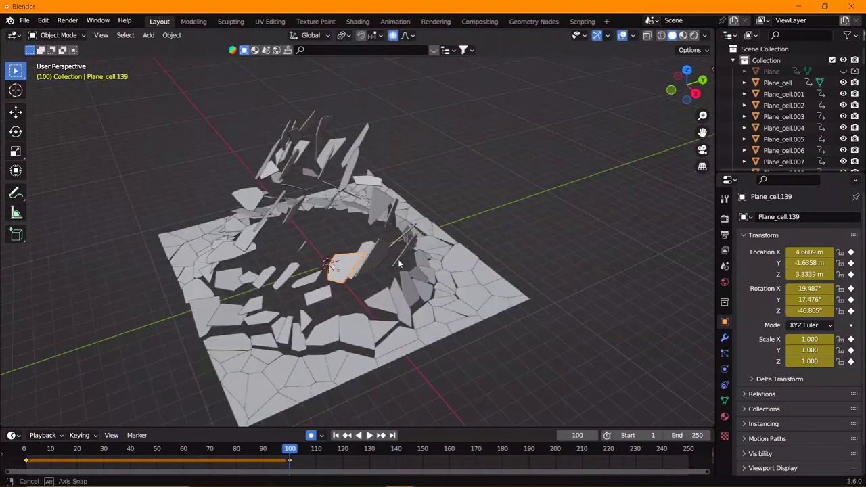
click(345, 264)
key(r)
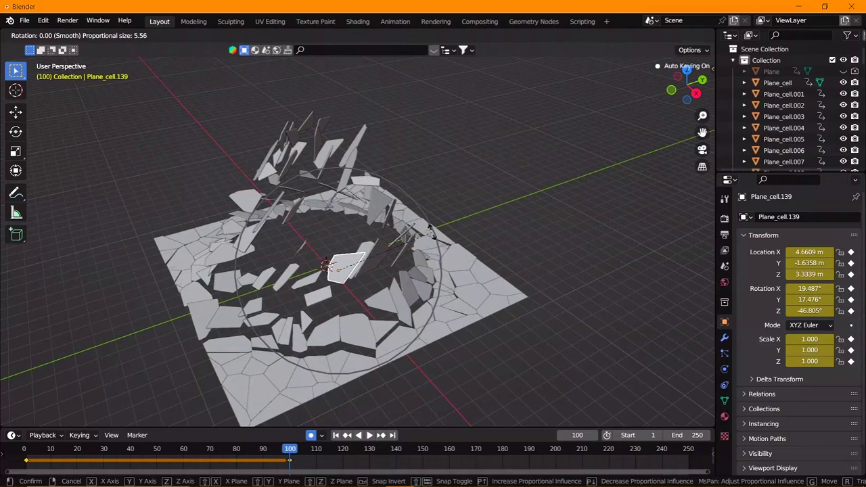
click(430, 230)
middle_drag(430, 230, 271, 154)
click(271, 154)
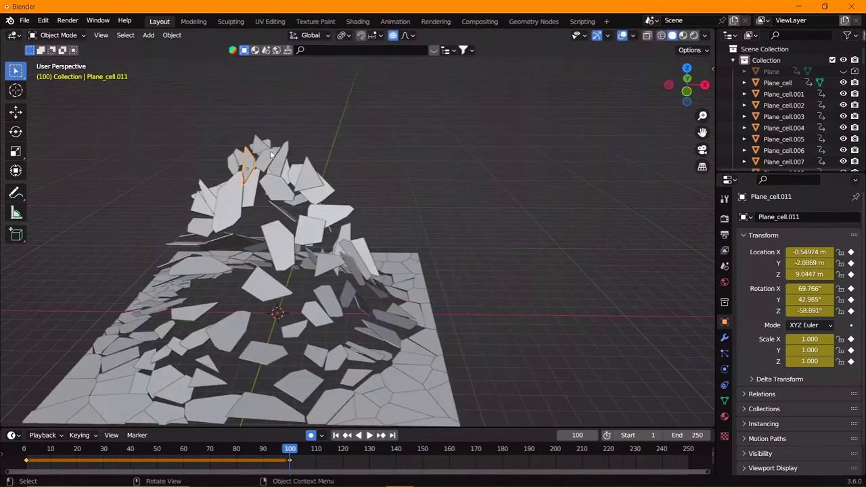
click(271, 154)
key(r)
key(r)
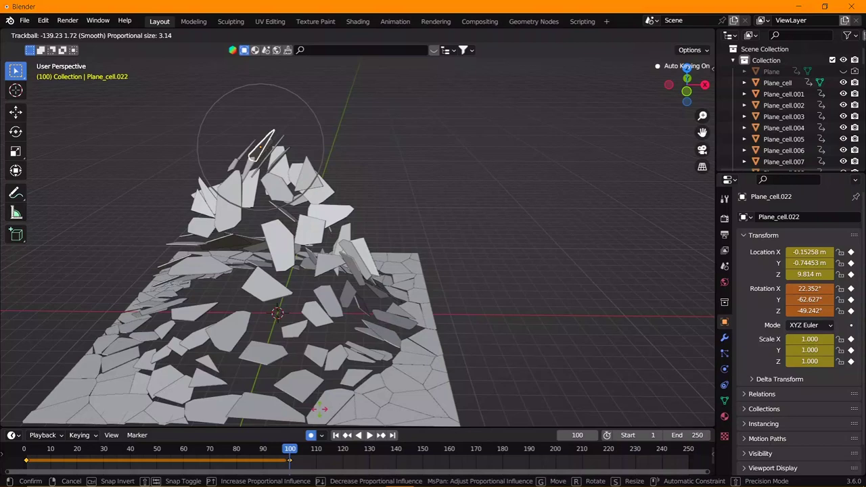
click(377, 208)
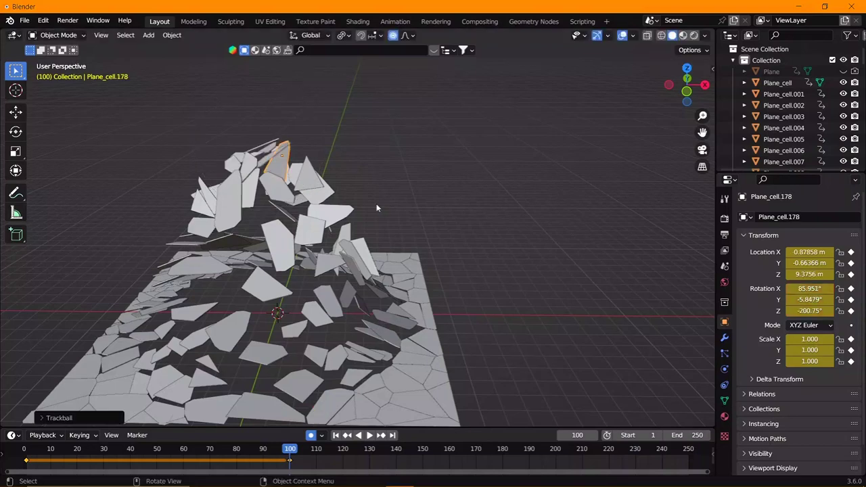
key(KP_1)
click(20, 457)
key(space)
key(space)
- Set a new keyframe interpolation on all shards and replay from frame 1
key(a)
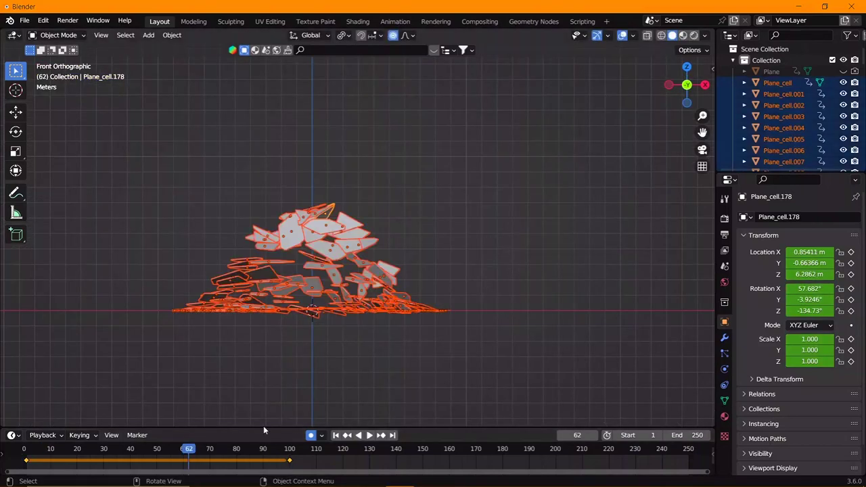
key(t)
click(27, 449)
click(28, 449)
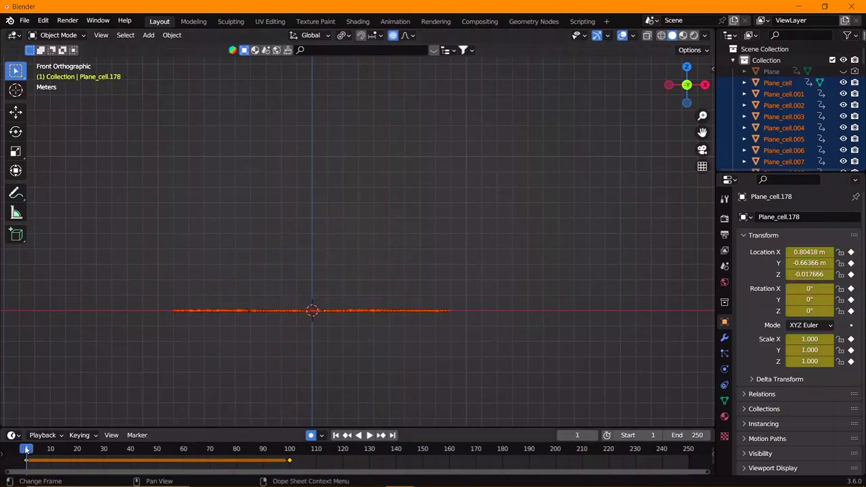
key(space)
- Watch the shattering with overlays hidden from side and top angles, then restore overlays
key(shift+alt+z)
middle_drag(466, 210, 493, 223)
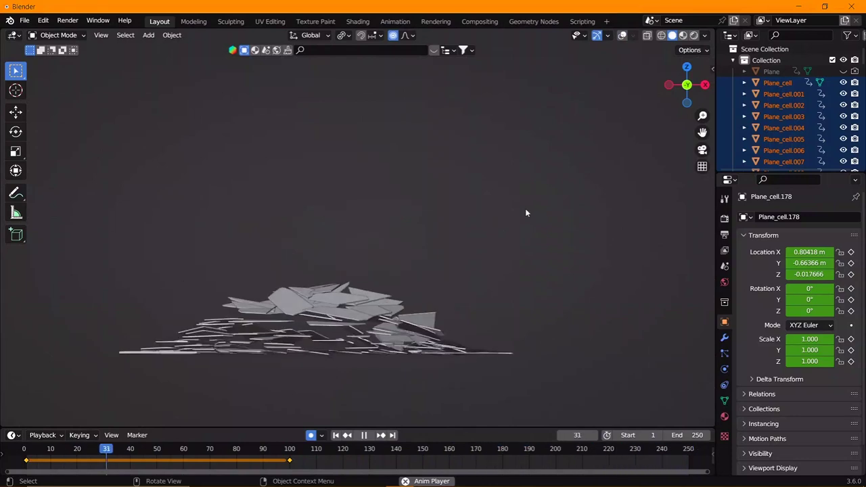
click(59, 451)
scroll(122, 451, down, 3)
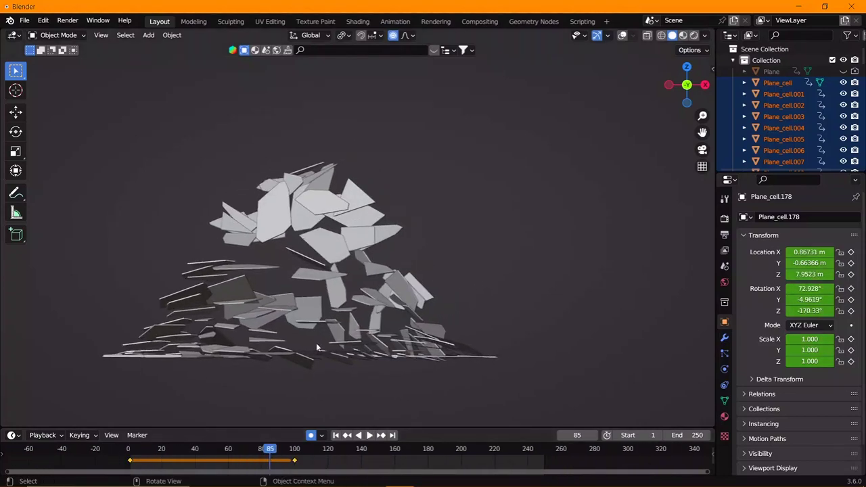
mouse_move(316, 342)
middle_down()
mouse_move(336, 332)
mouse_move(351, 338)
middle_up()
key(shift+alt+z)
- Add a new plane, stand it upright with a 90° X rotation, and scale it by 9
key(shift+a)
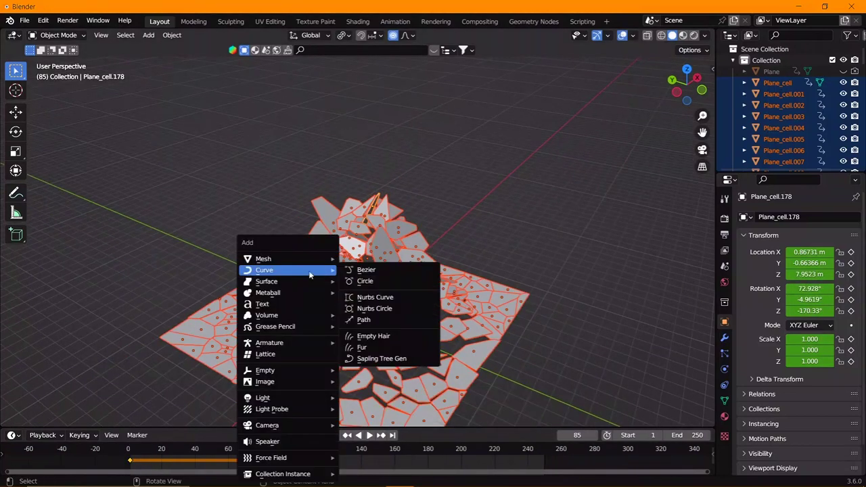
click(370, 260)
key(r)
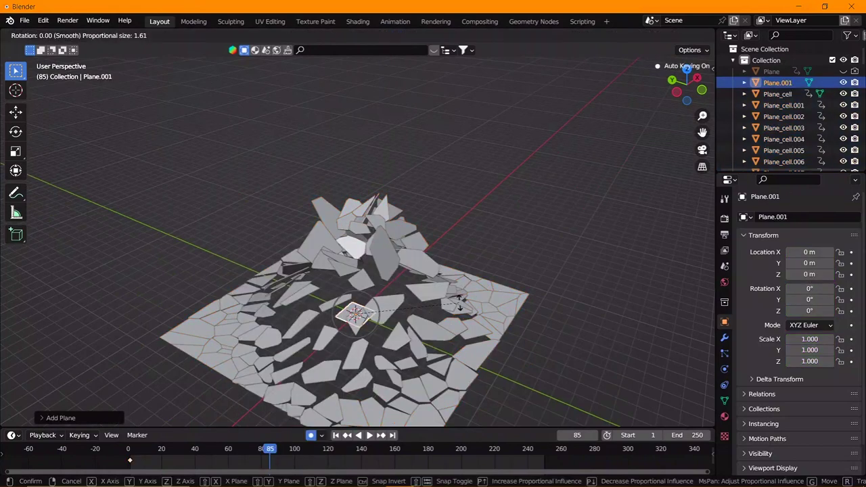
key(Escape)
key(r)
key(x)
key(9)
key(0)
key(Return)
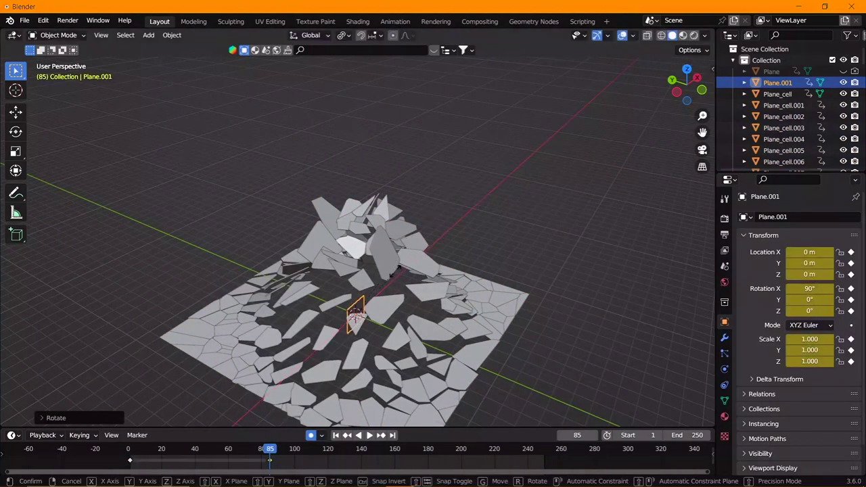
key(s)
key(9)
key(Return)
- Move the backdrop plane back along Y to 24.49 behind the debris and view it from the front
key(KP_1)
key(g)
click(443, 255)
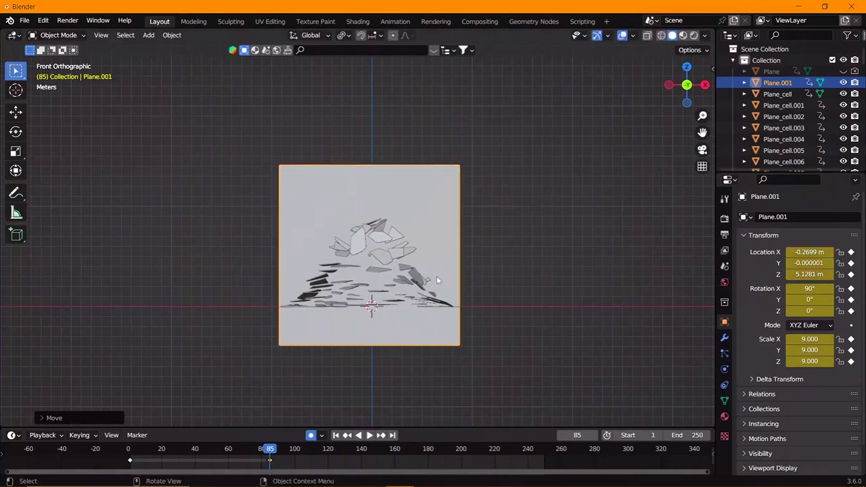
middle_drag(436, 276, 517, 320)
key(g)
key(y)
click(328, 289)
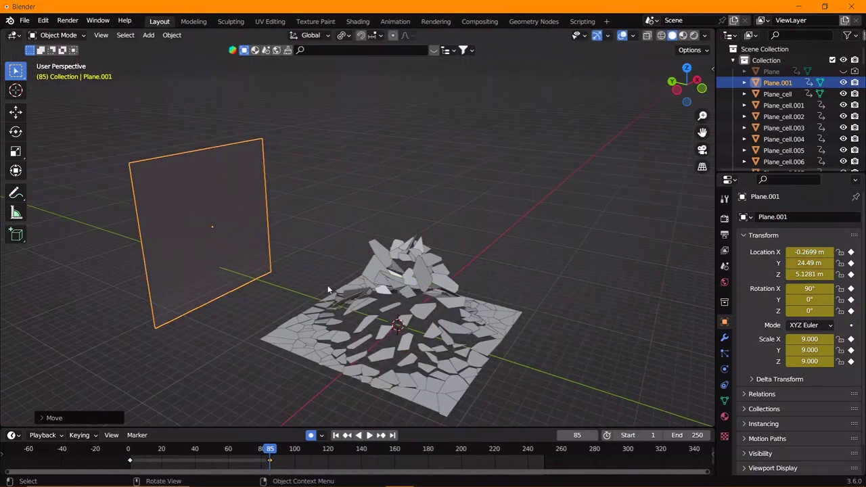
key(KP_1)
click(723, 416)
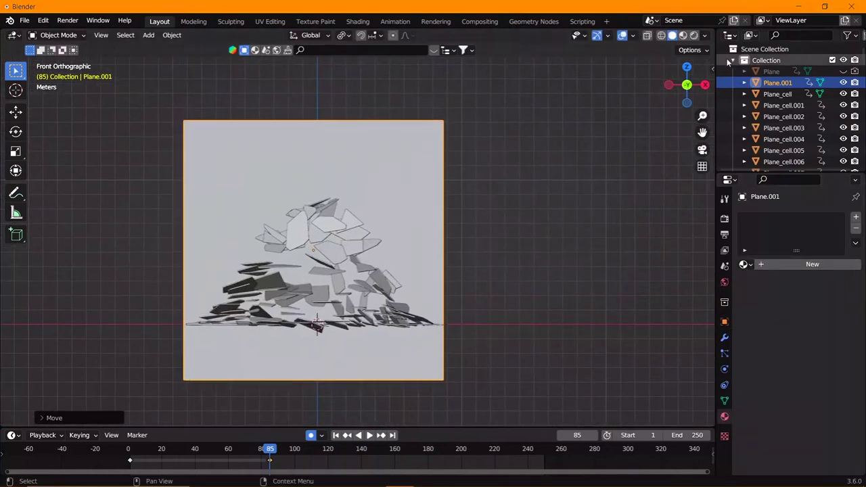
- In Rendered shading without overlays, give the plane a new Emission material at strength 3.7
click(693, 35)
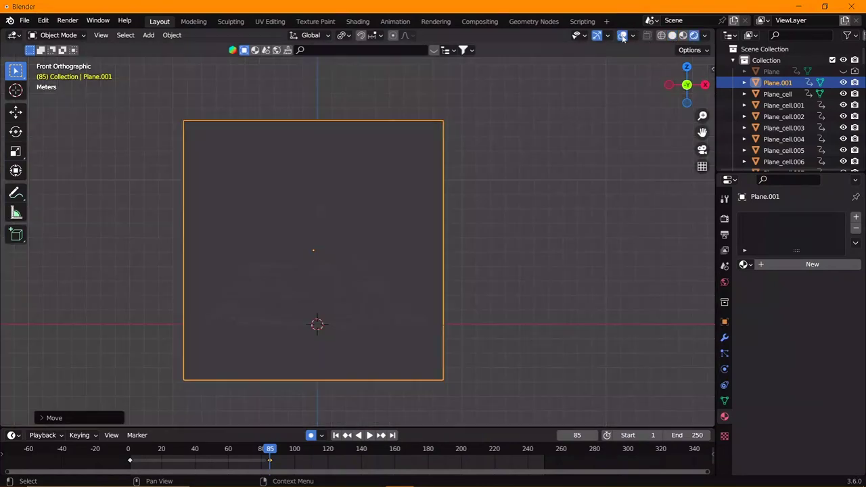
click(622, 35)
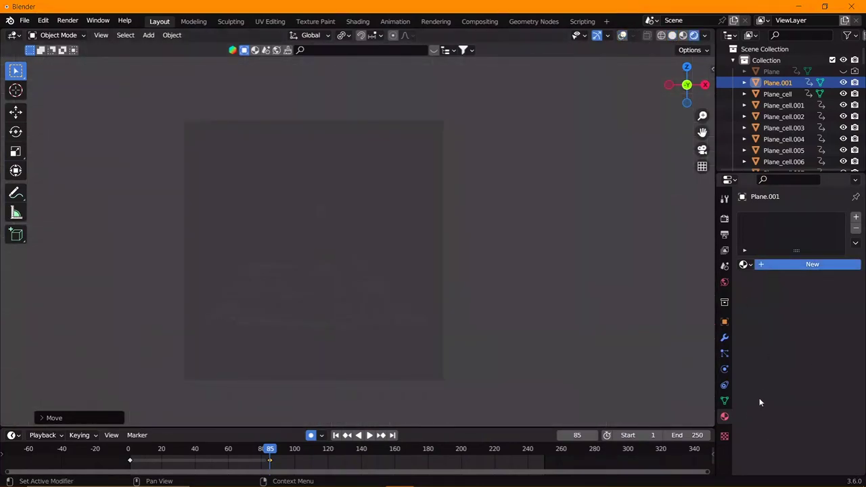
click(811, 264)
click(790, 382)
click(818, 333)
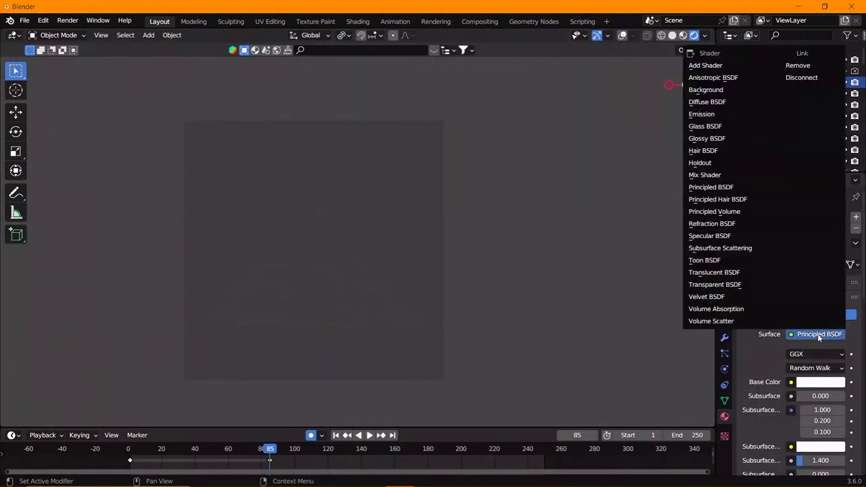
click(744, 113)
click(805, 367)
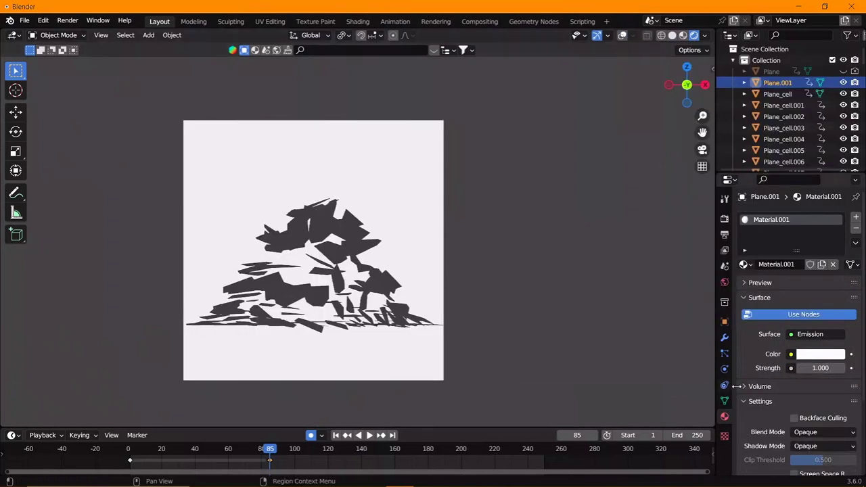
text(3.7)
key(Return)
- Shorten the animation to end at frame 104 and play it back from the start
click(129, 448)
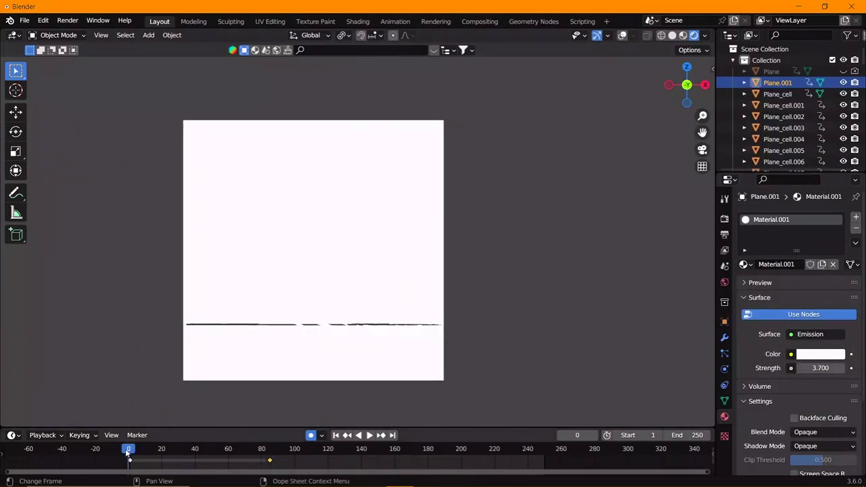
key(space)
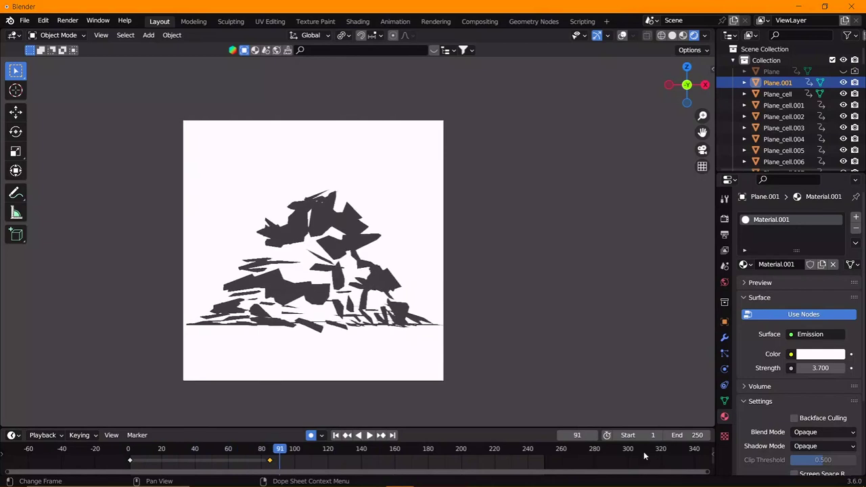
key(space)
mouse_move(683, 435)
mouse_down()
mouse_move(636, 435)
mouse_move(696, 435)
mouse_up()
key(space)
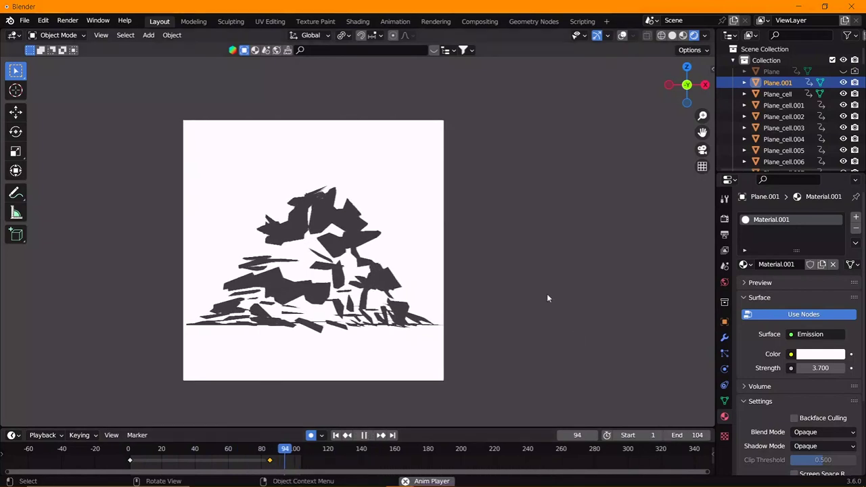
scroll(349, 292, up, 1)
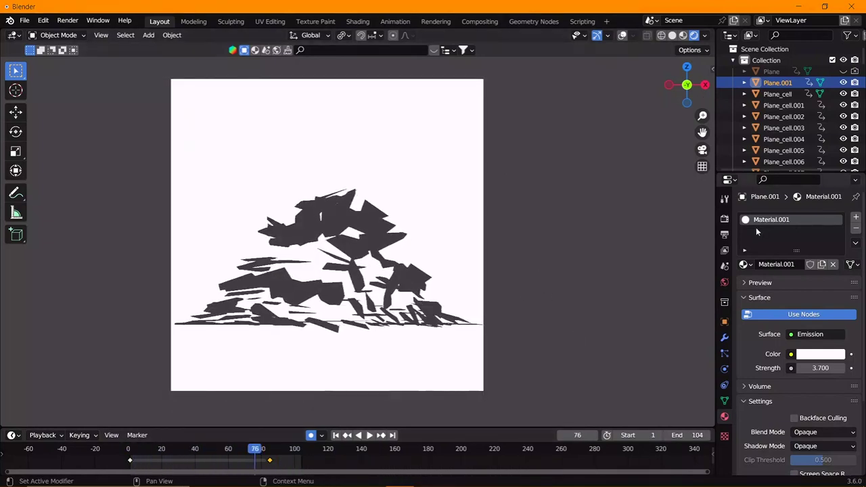
- Turn on Bloom and Screen Space Reflections in the Eevee render settings
key(space)
click(724, 218)
click(752, 311)
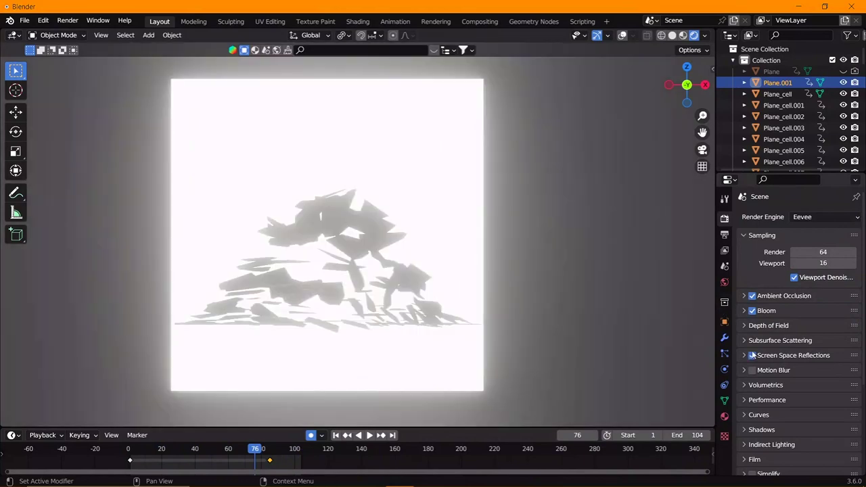
click(751, 355)
key(space)
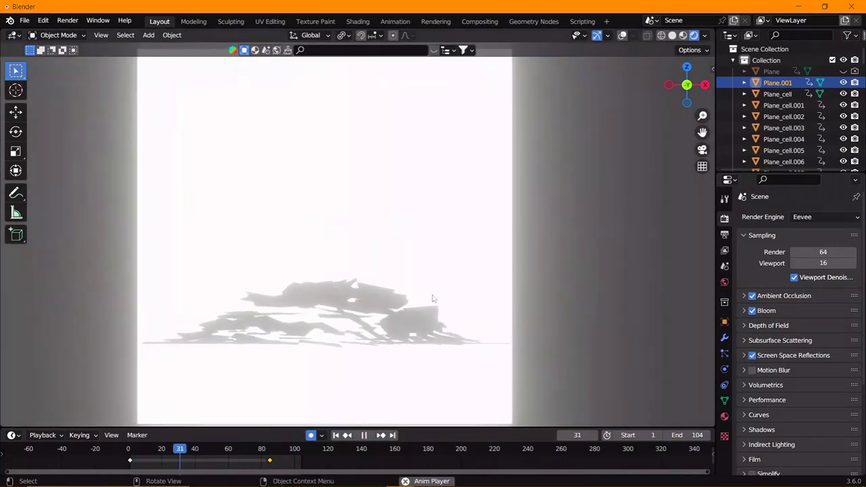
- Switch the render engine from Eevee to Cycles
click(813, 217)
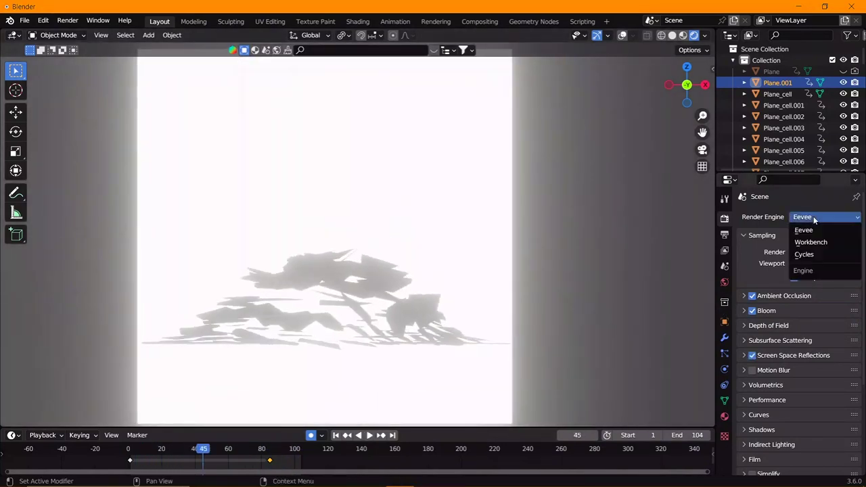
click(804, 254)
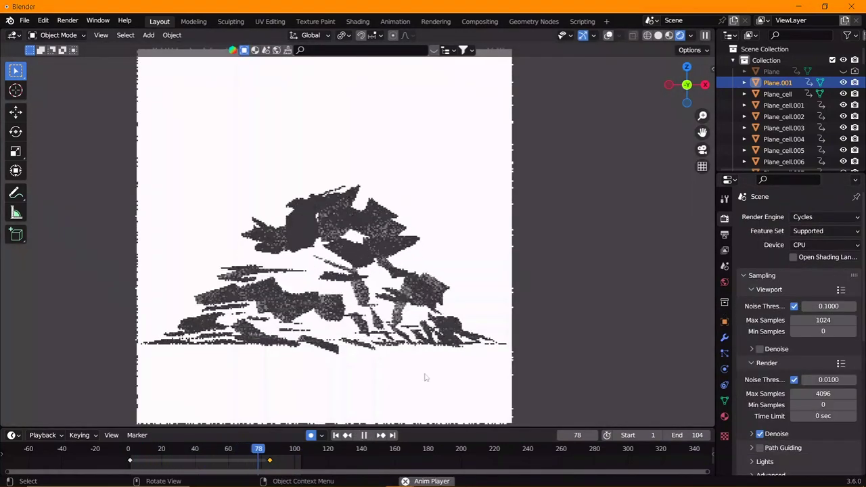
mouse_move(425, 377)
middle_down()
mouse_move(365, 280)
mouse_move(329, 265)
middle_up()
key(shift+a)
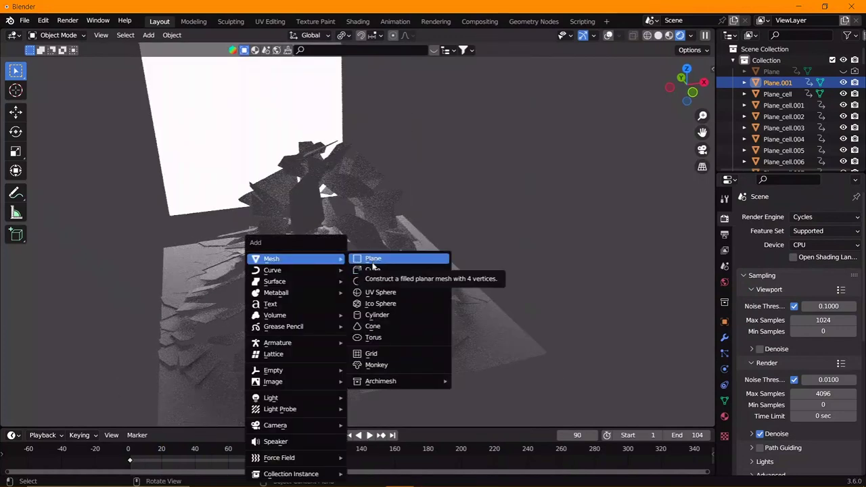
- Add a cube, then scale and move it until it encloses the whole scene
click(372, 270)
key(s)
key(Return)
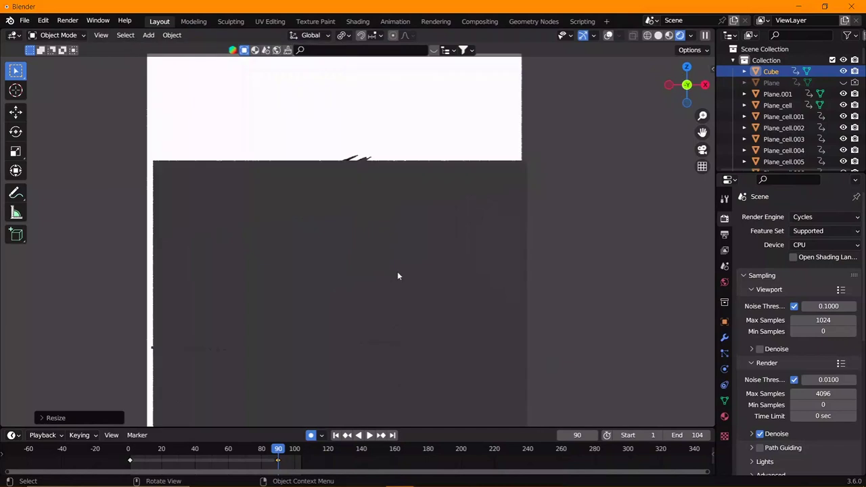
key(g)
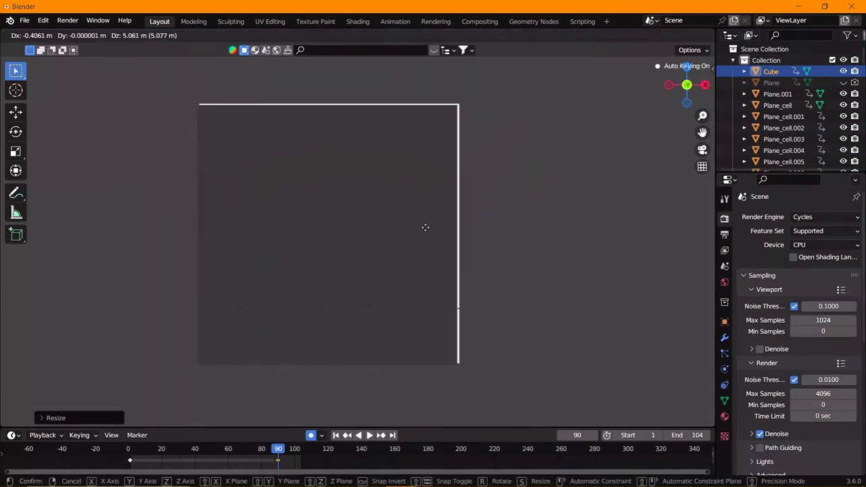
click(425, 227)
key(s)
click(611, 251)
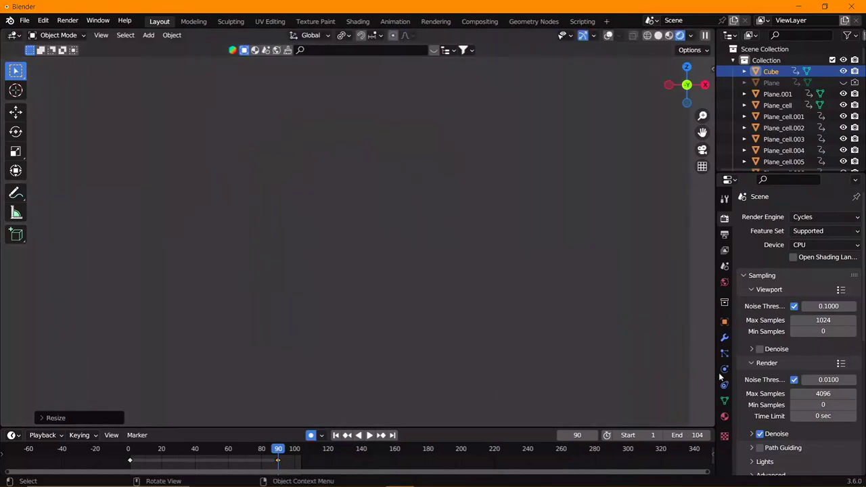
- Give the cube a new material with a Volume Scatter surface
click(724, 415)
click(816, 268)
click(819, 314)
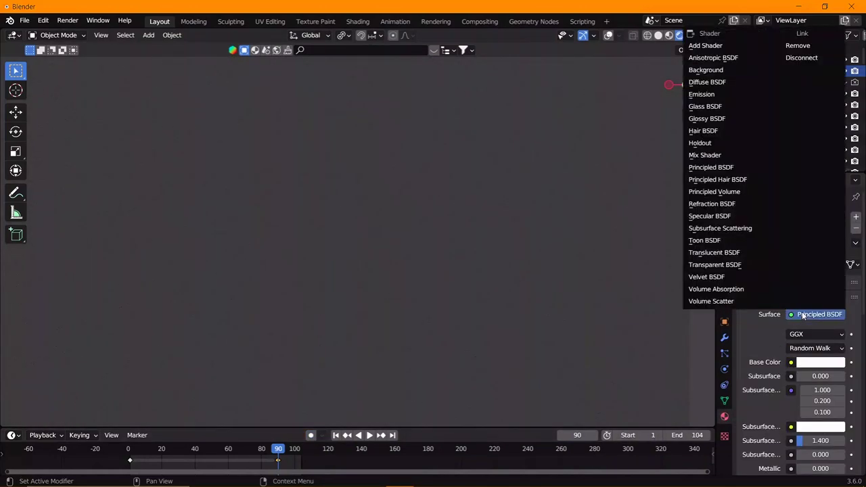
click(744, 301)
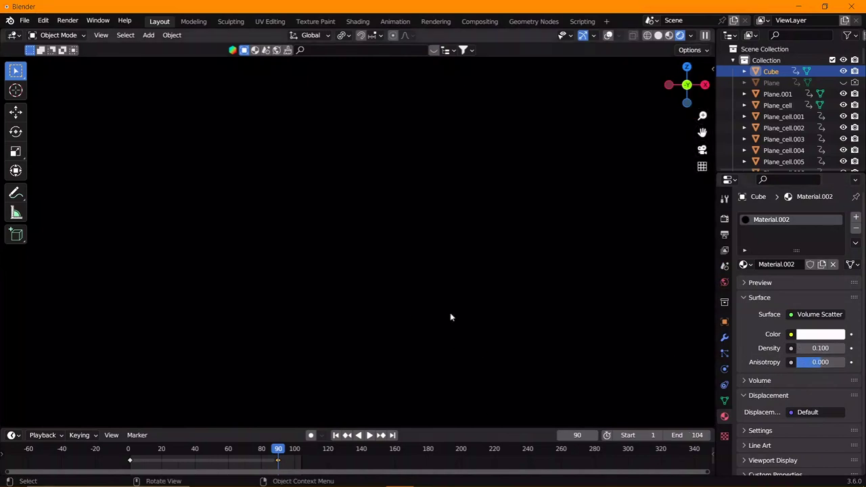
middle_drag(439, 304, 473, 312)
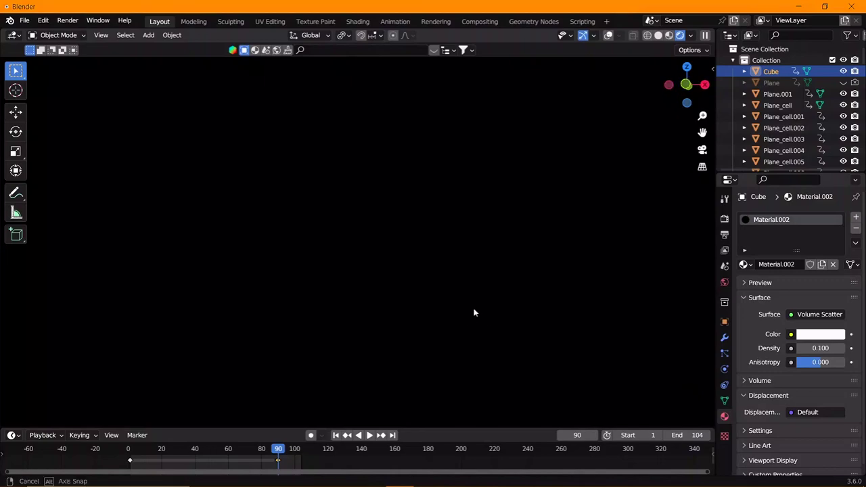
- Replace the cube's surface shader with a Volume Scatter volume at density 0.1
click(819, 314)
click(795, 43)
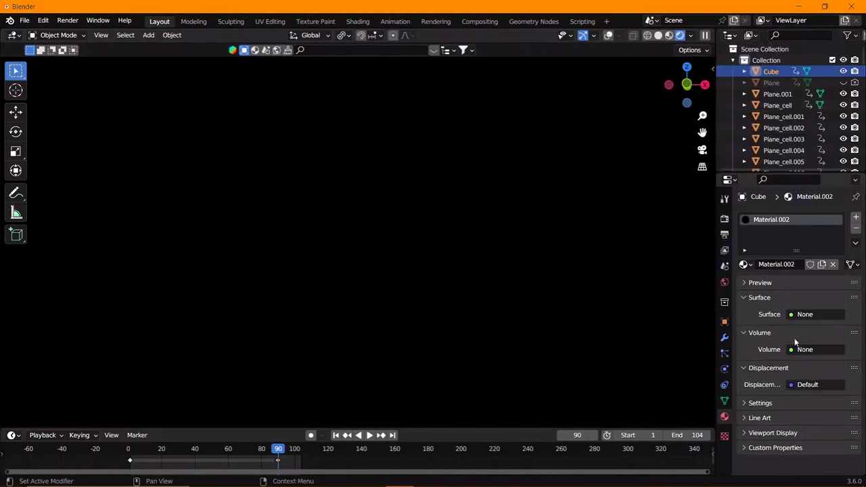
click(803, 349)
click(805, 336)
text(0.1)
key(Return)
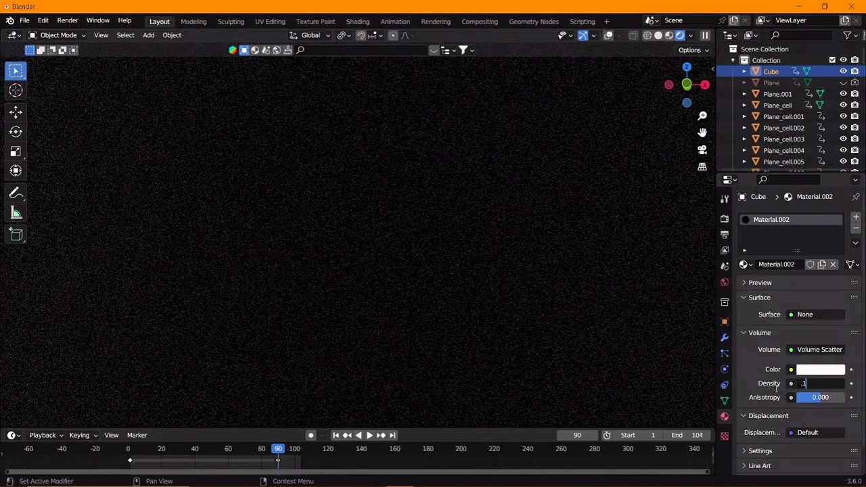
scroll(348, 318, up, 8)
scroll(348, 318, down, 3)
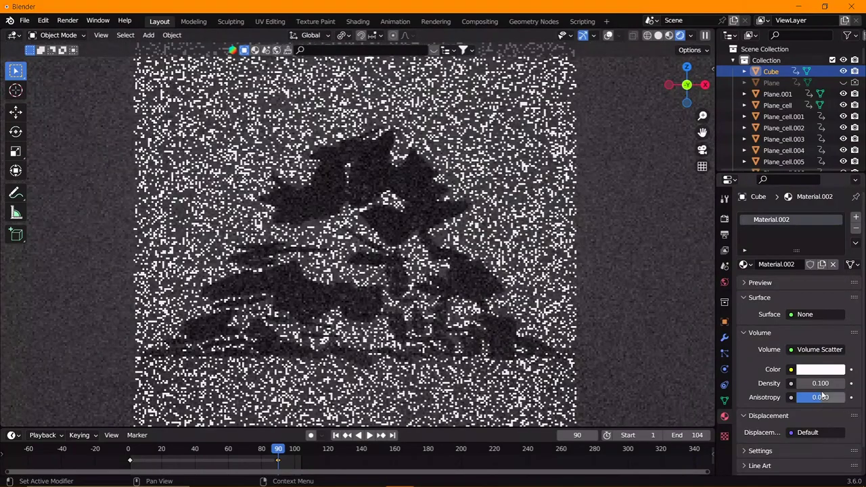
- Thin the fog to density 0.01 and try different colour tints for it
text(0.)
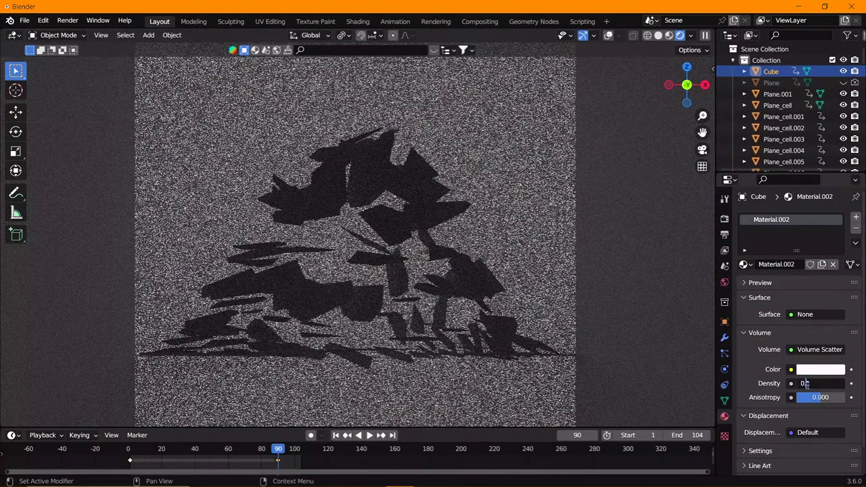
key(Return)
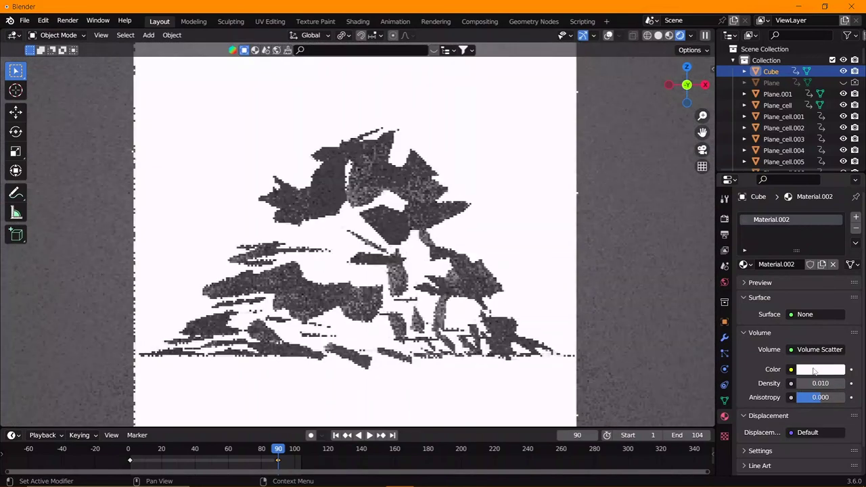
click(819, 368)
click(745, 255)
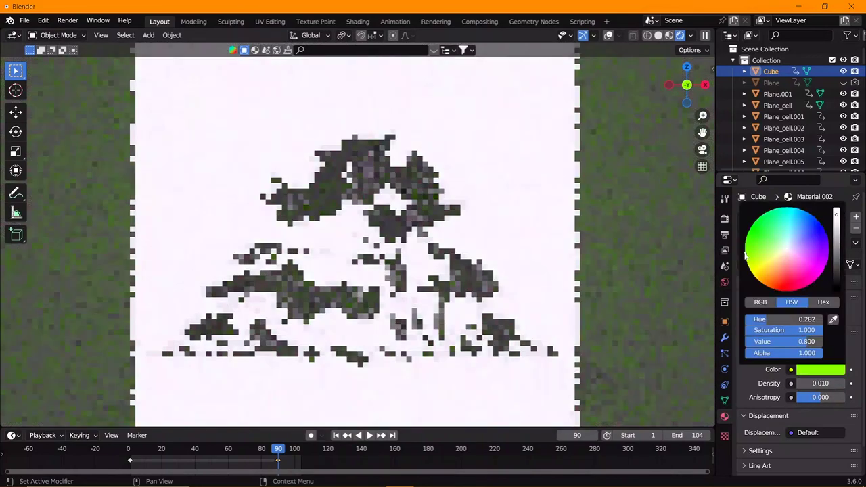
click(777, 288)
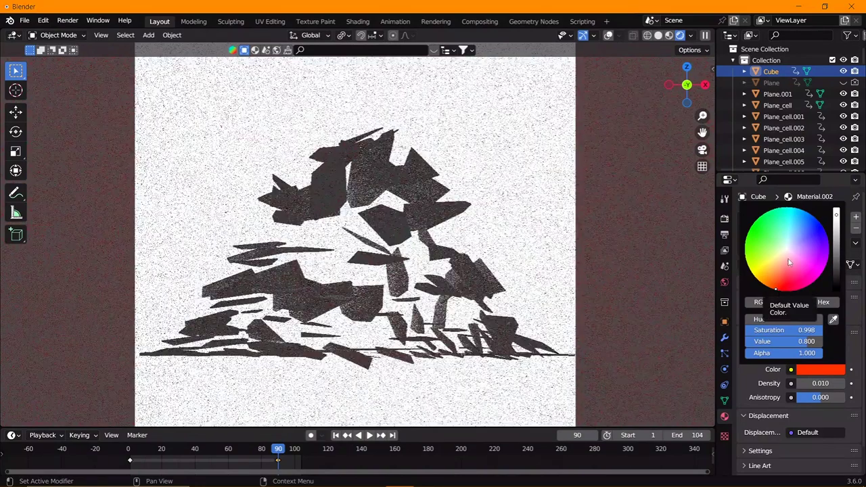
- Tint the fog red and make the backdrop's emission orange-red at strength 84.6
click(787, 252)
click(777, 94)
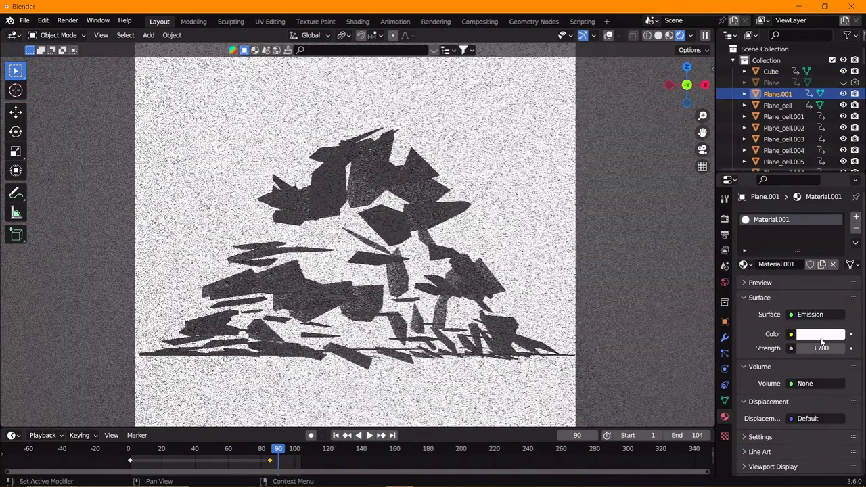
click(820, 334)
click(775, 250)
click(819, 348)
text(12)
key(Return)
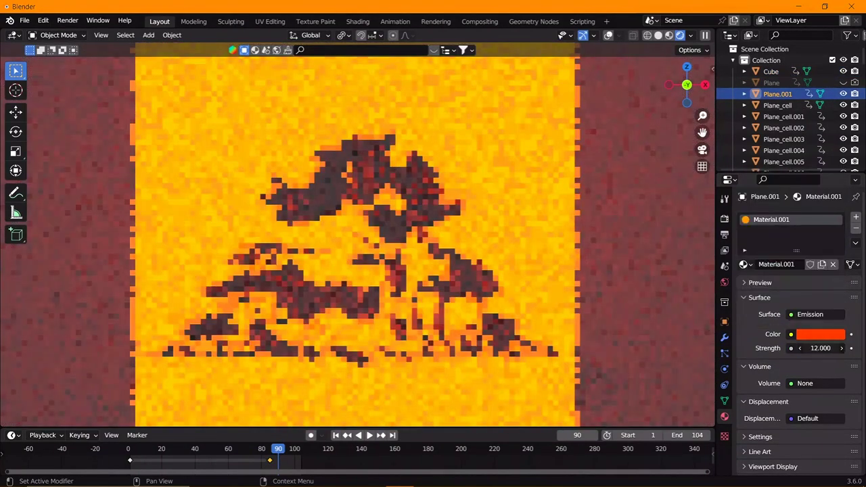
drag(819, 348, 852, 347)
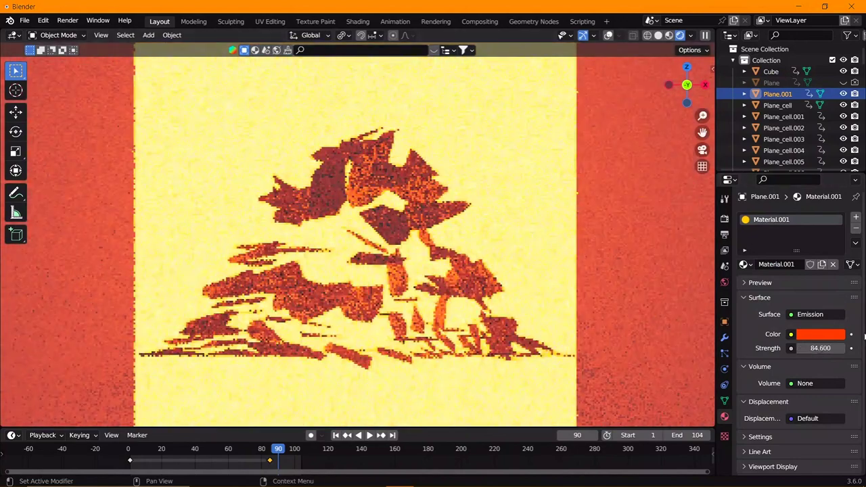
scroll(404, 270, down, 1)
scroll(403, 270, down, 2)
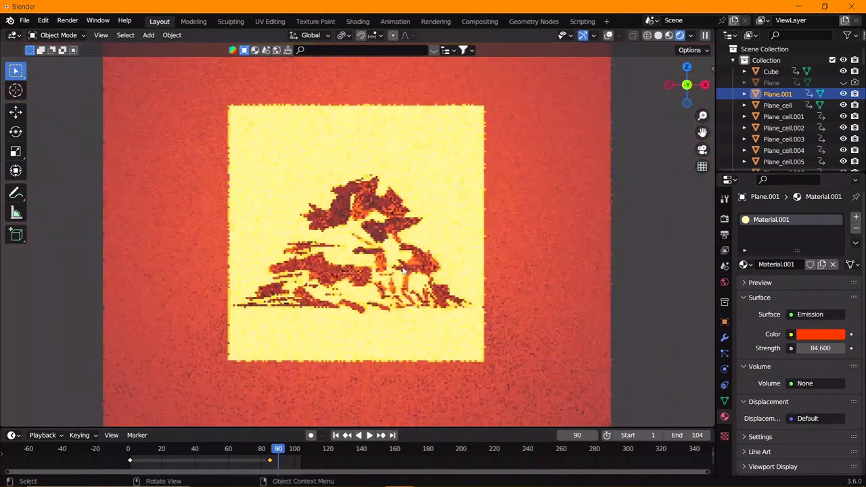
scroll(404, 270, up, 2)
scroll(419, 260, down, 4)
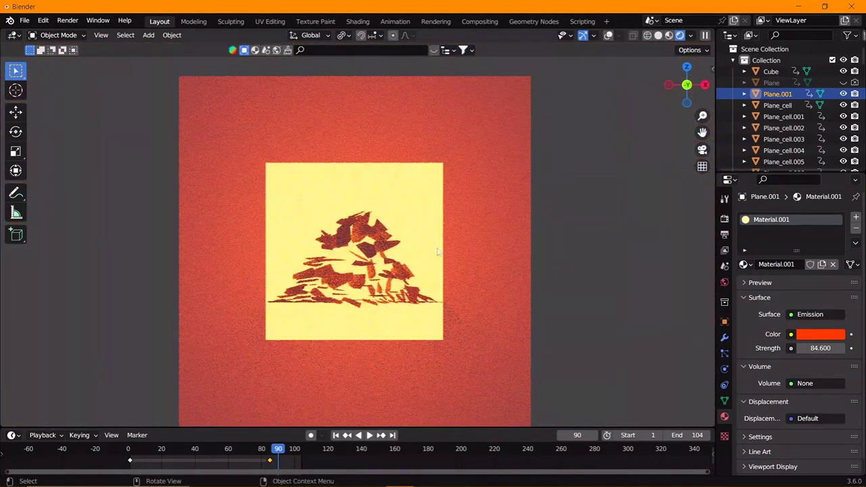
- Enlarge the backdrop plane, stretch it tall along Z, and add a camera
key(s)
click(498, 257)
key(s)
key(z)
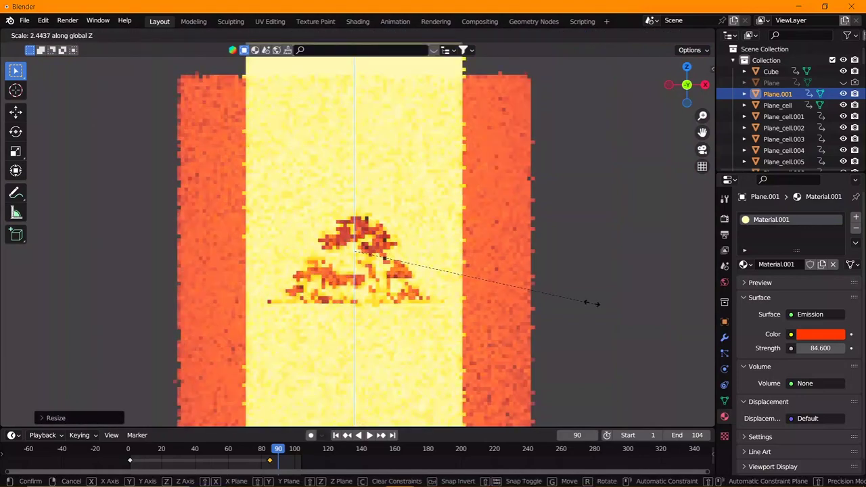
click(584, 149)
key(shift+a)
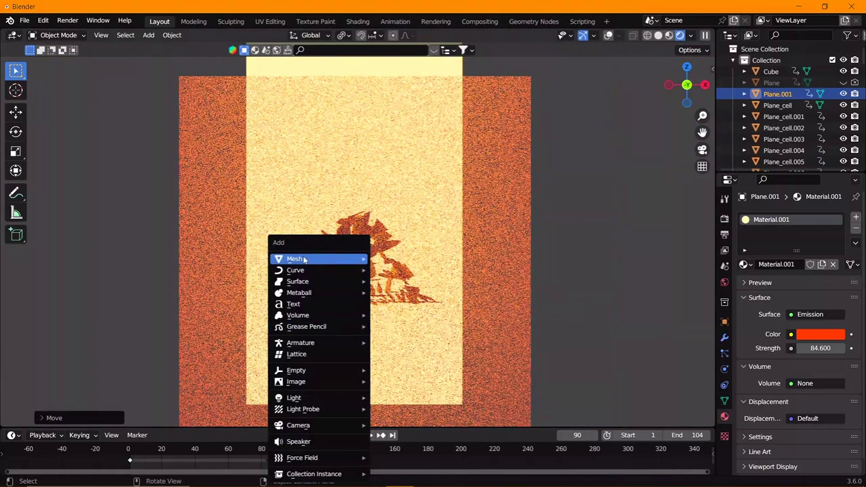
click(386, 427)
- Look through the new camera, walk it toward the debris, and set a 26.8 mm focal length
key(ctrl+alt+KP_0)
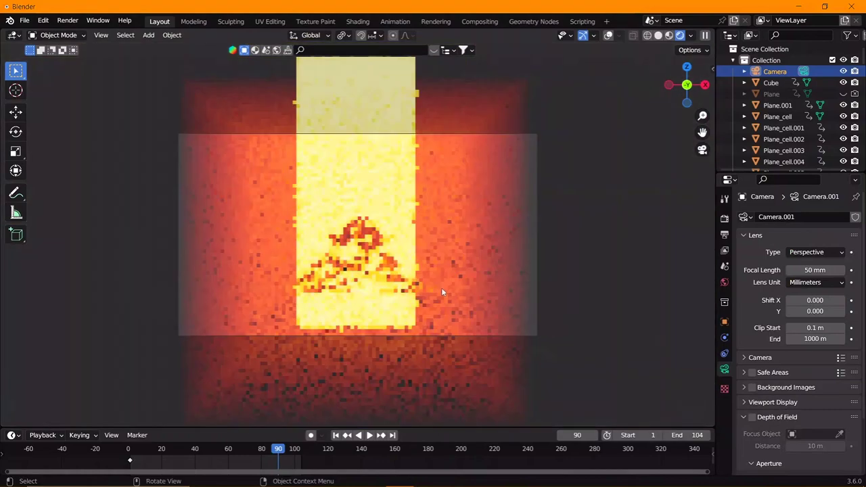
key(shift+grave)
key(w)
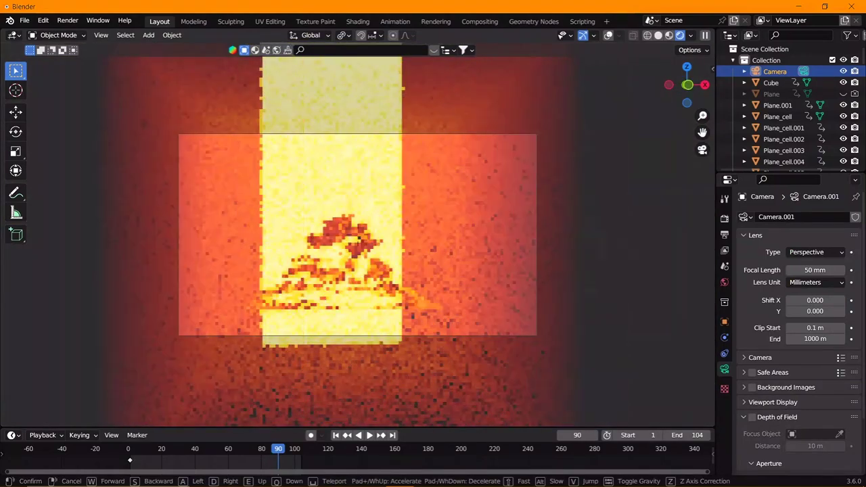
key(w)
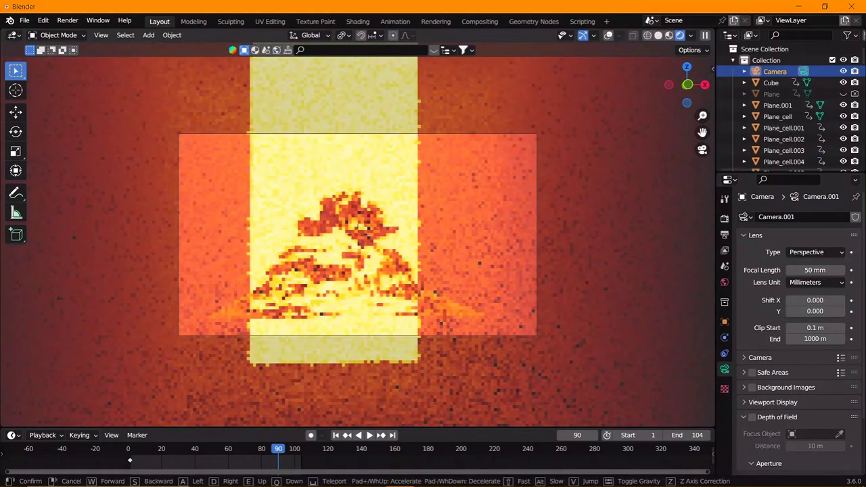
scroll(387, 295, up, 2)
right_click(368, 288)
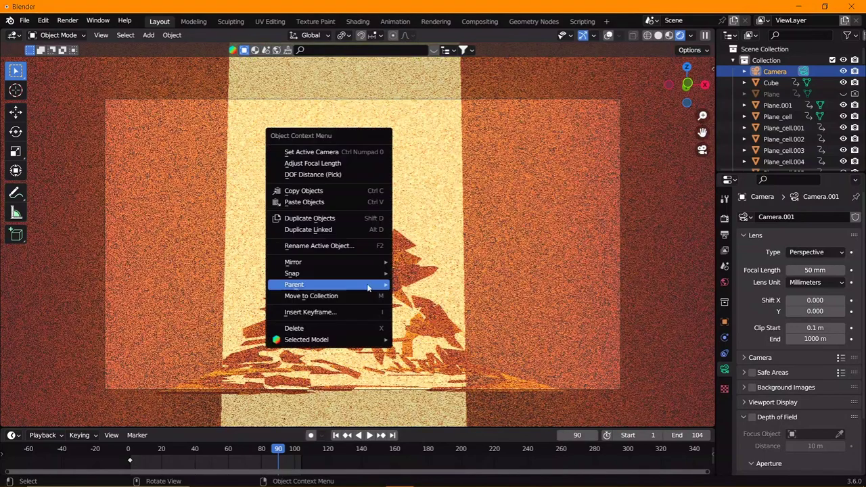
click(363, 166)
click(510, 267)
- Walk the camera forward again to refine its framing of the debris
key(shift+grave)
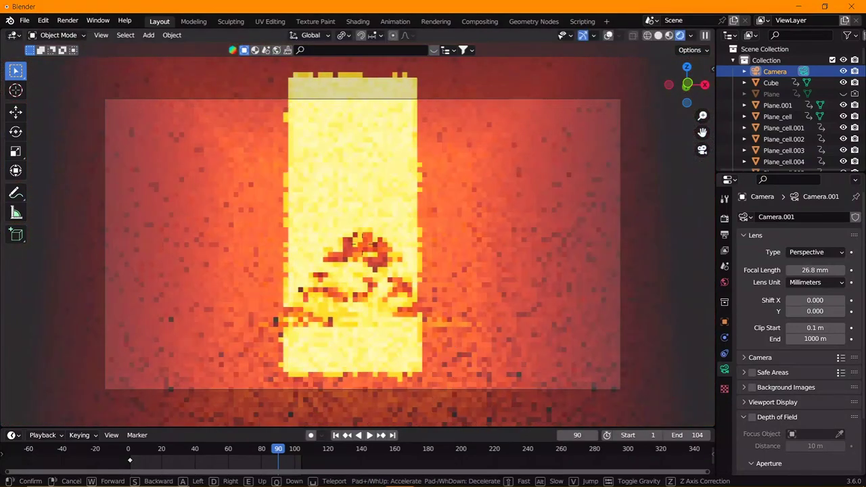
key(w)
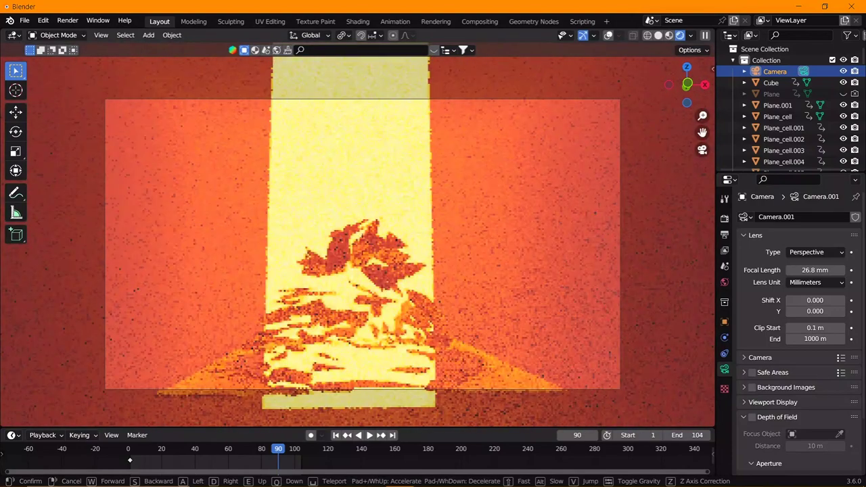
click(510, 270)
key(w)
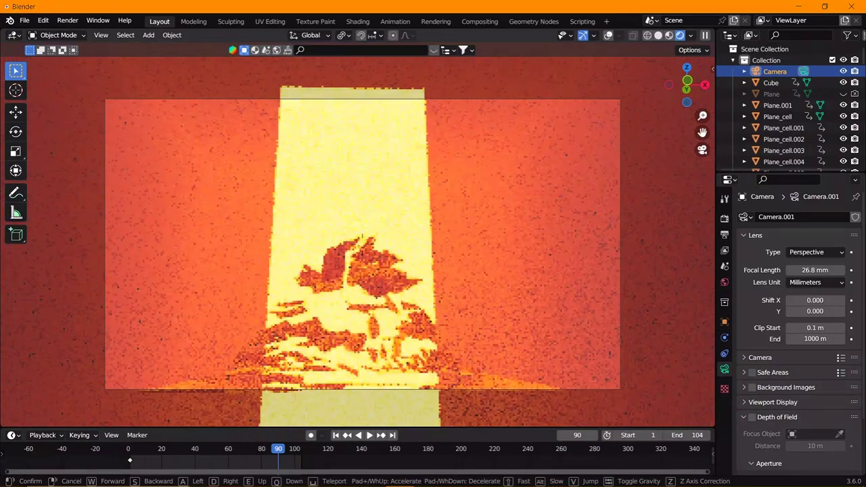
click(496, 287)
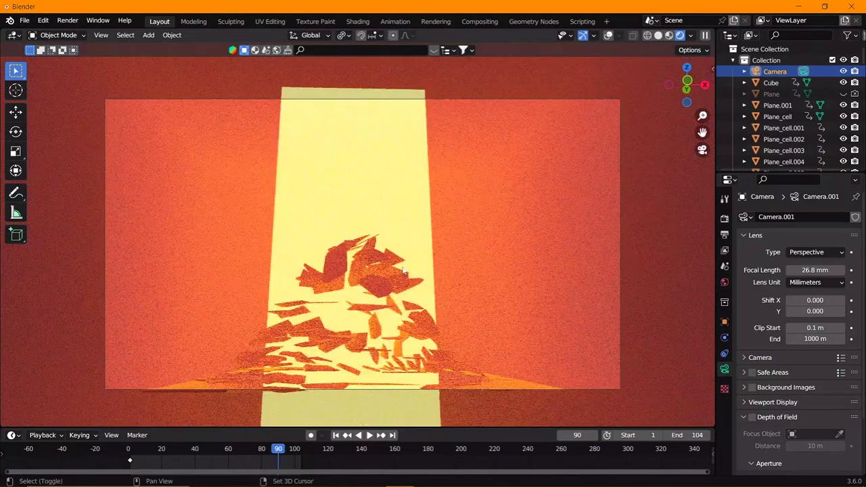
key(shift+grave)
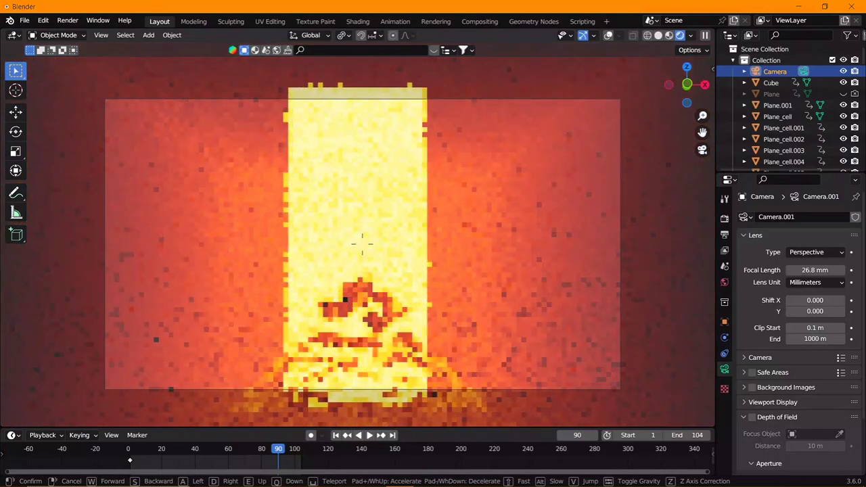
- Resize the volume fog cube and hide it
click(408, 252)
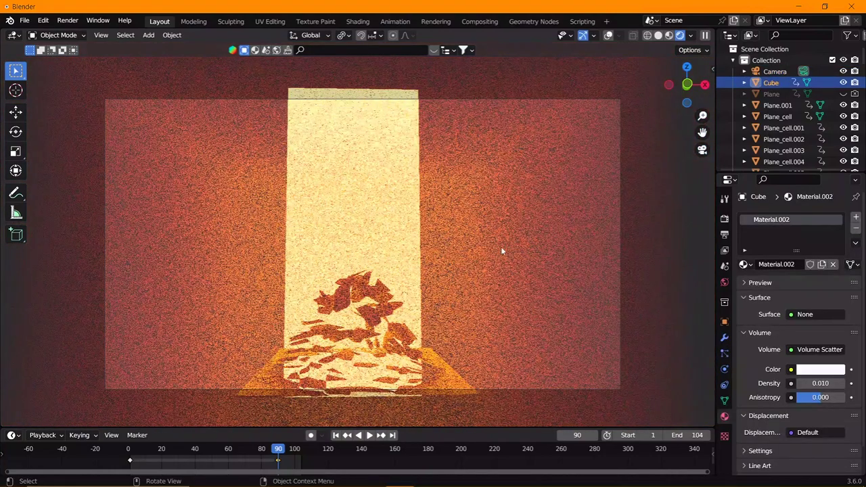
key(s)
click(334, 211)
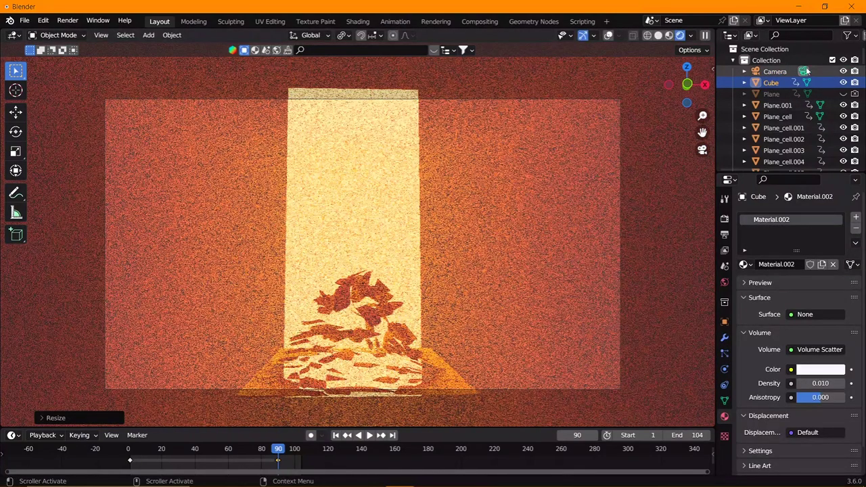
key(h)
click(355, 233)
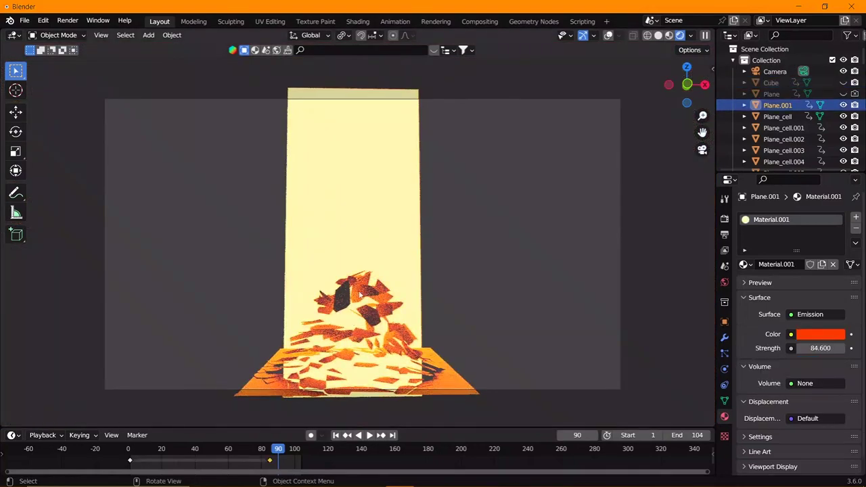
- In solid shading, add a new plane and scale it up into a large ground plane
mouse_move(397, 259)
middle_down()
mouse_move(380, 231)
mouse_move(405, 253)
mouse_move(378, 224)
mouse_move(348, 149)
middle_up()
key(z)
key(shift+a)
click(436, 123)
key(s)
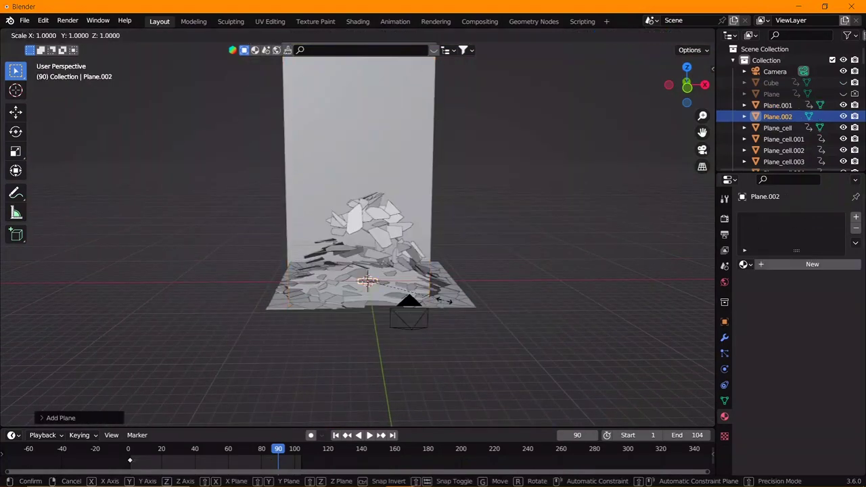
click(496, 299)
key(s)
click(203, 299)
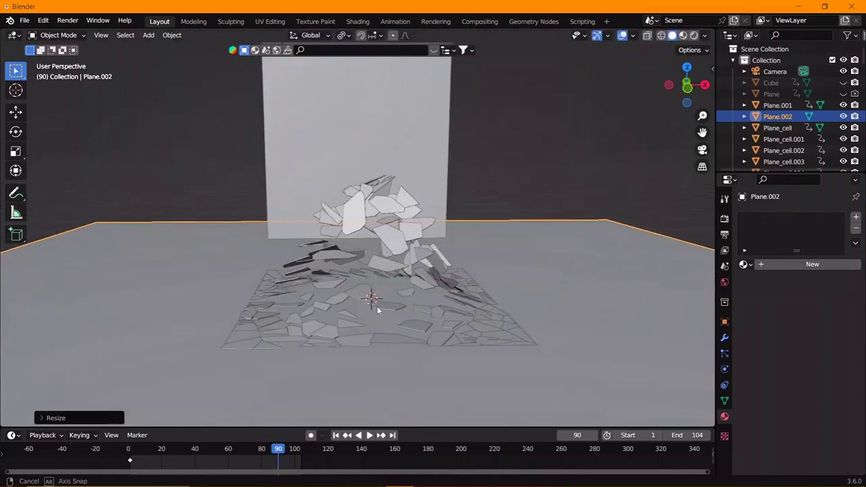
mouse_move(377, 299)
middle_down()
mouse_move(399, 311)
mouse_move(392, 322)
middle_up()
scroll(393, 327, up, 3)
scroll(430, 300, down, 2)
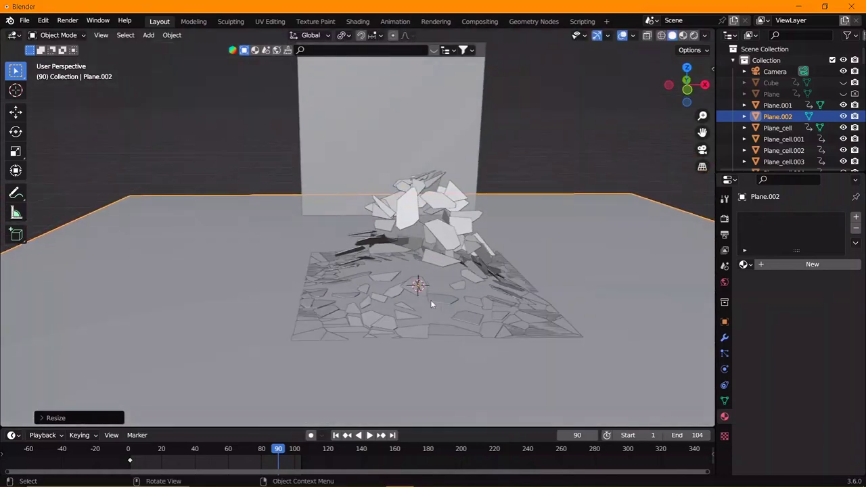
- Add a second plane scaled to about 9.5, lowered about 1.9 m on Z, for particles
key(shift+a)
click(477, 254)
key(s)
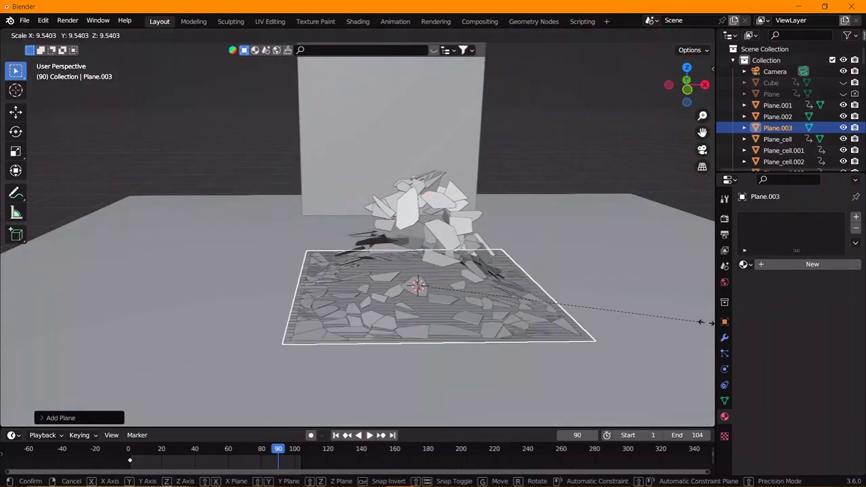
click(25, 320)
key(g)
key(z)
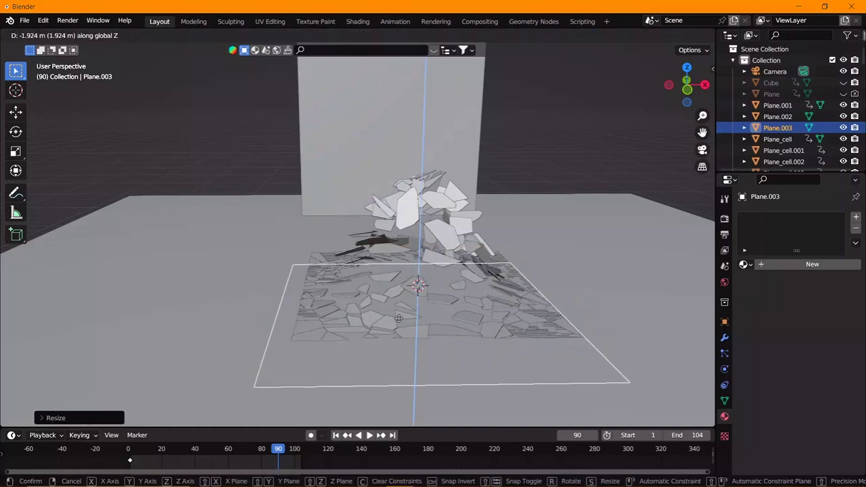
click(442, 319)
mouse_move(442, 319)
middle_down()
mouse_move(439, 276)
mouse_move(450, 313)
mouse_move(472, 292)
middle_up()
click(725, 354)
- Expand Plane.003's particle Field Weights panel and play the animation from the start to preview
click(856, 217)
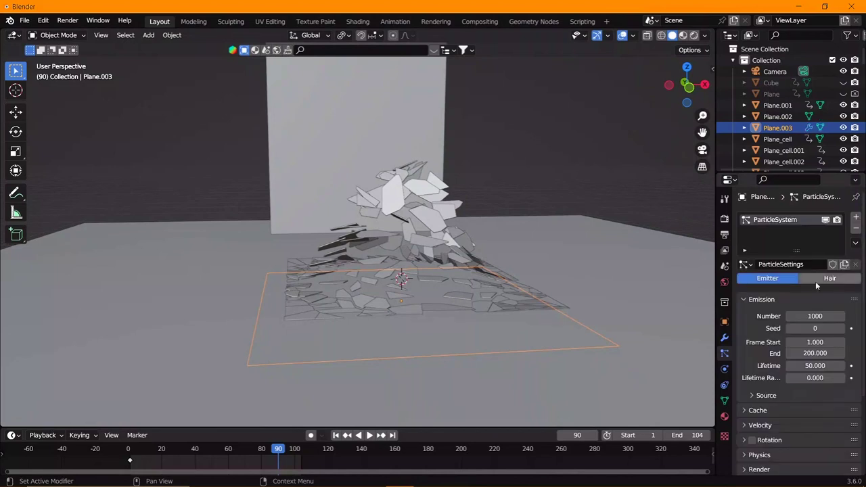
scroll(792, 318, down, 3)
click(755, 393)
click(754, 392)
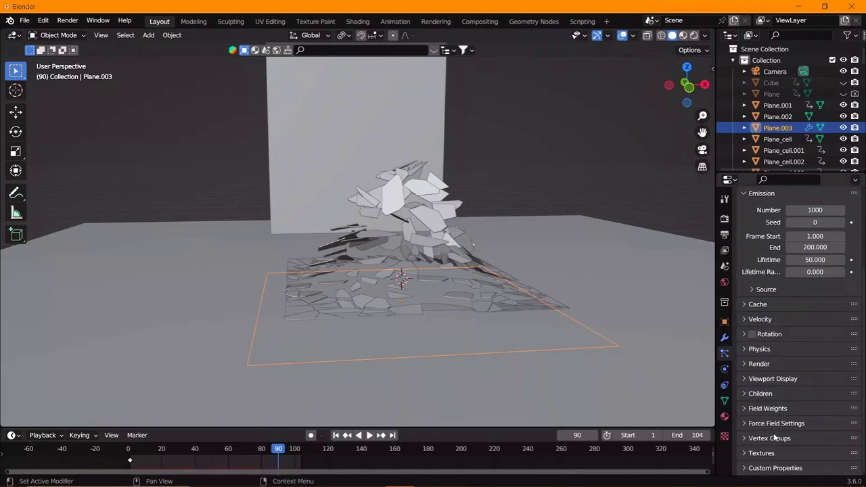
click(777, 409)
mouse_move(691, 395)
middle_down()
mouse_move(522, 327)
mouse_move(407, 315)
mouse_move(442, 264)
mouse_move(455, 290)
mouse_move(502, 316)
middle_up()
key(shift+Left)
key(space)
key(space)
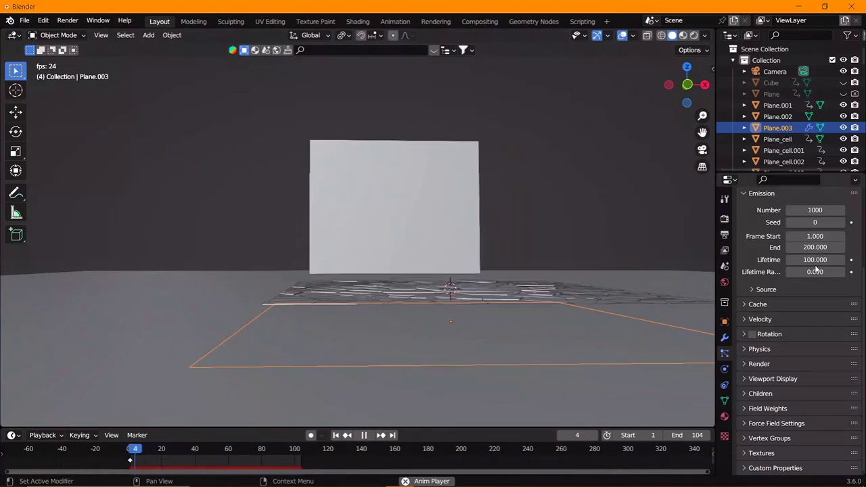
key(space)
key(space)
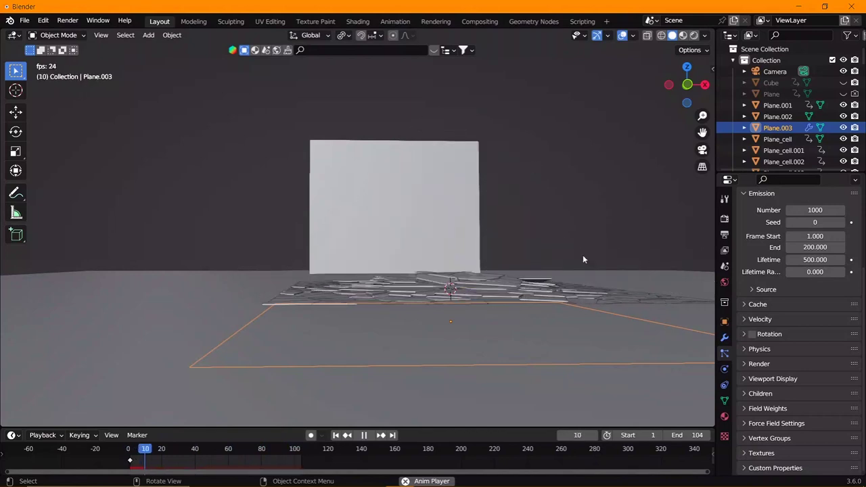
- Set the particle Emission Lifetime to 5000, then bring up the Add menu for force fields
key(space)
click(829, 259)
text(5000.000)
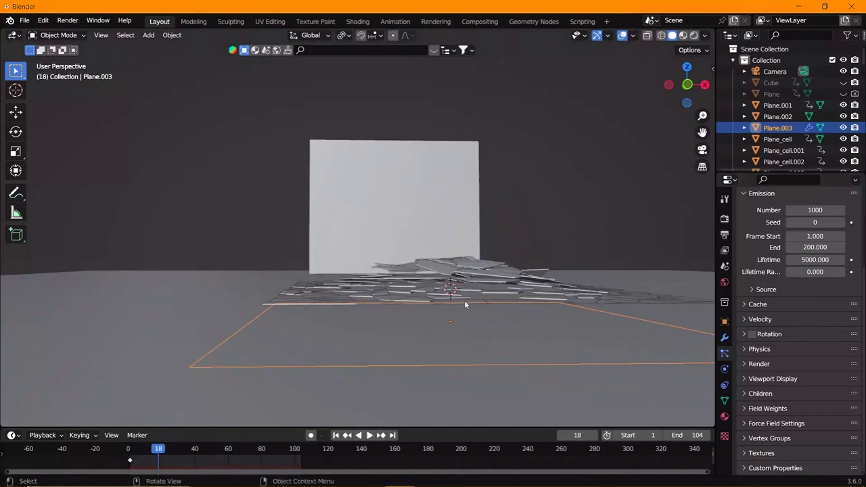
key(KP_8)
key(shift+a)
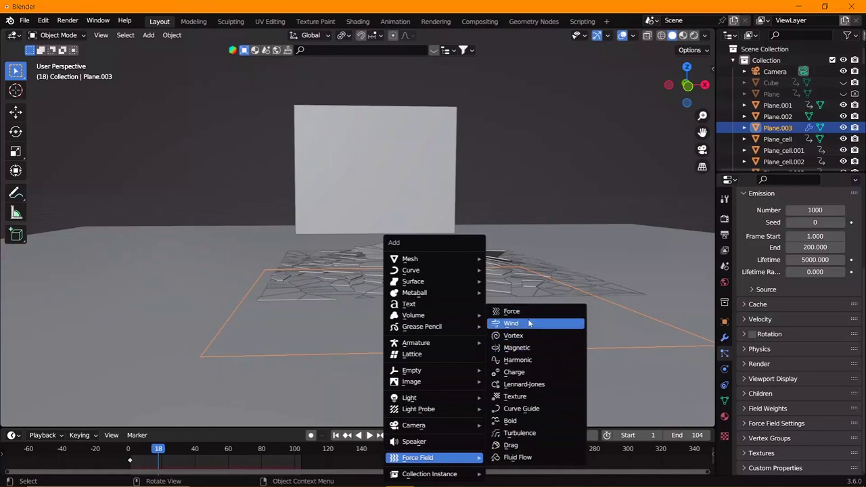
- Add a Wind force field, scale it to 13.04 and lower it along Z to -3.5778 m
click(529, 323)
key(s)
click(493, 292)
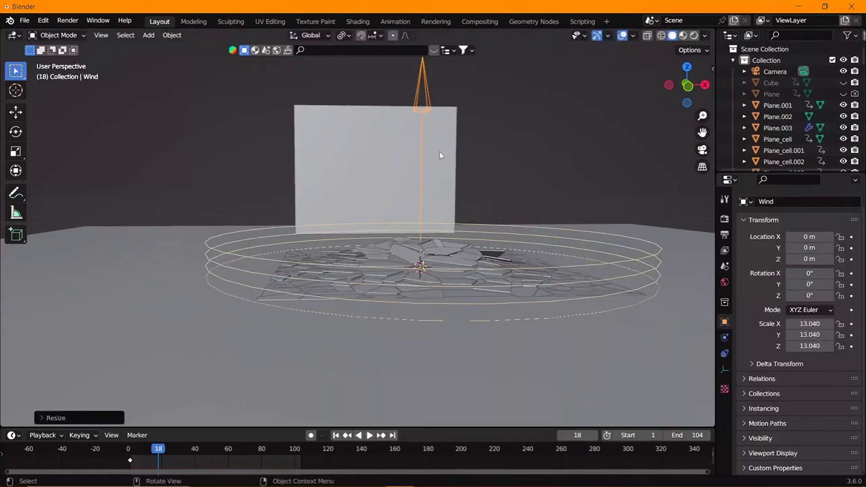
key(g)
key(z)
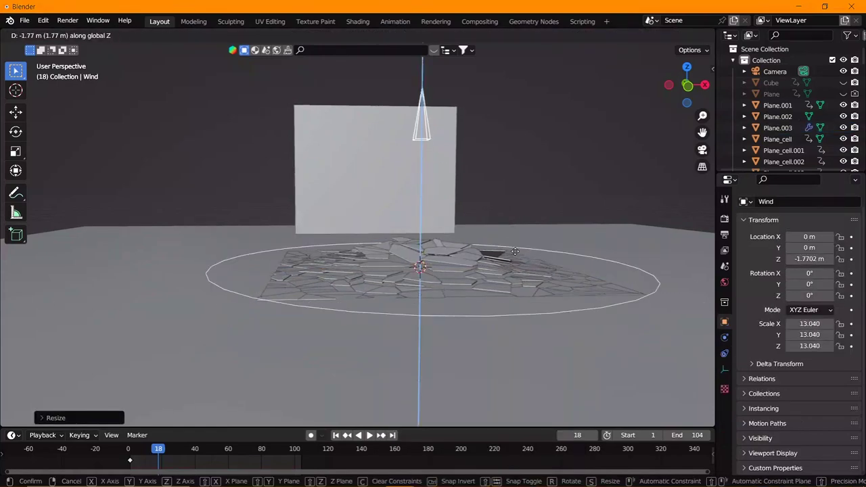
click(458, 317)
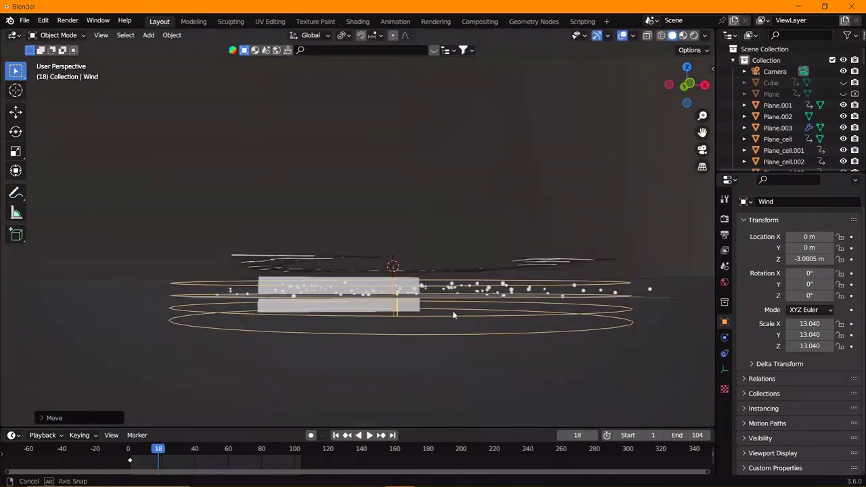
key(g)
key(z)
click(460, 295)
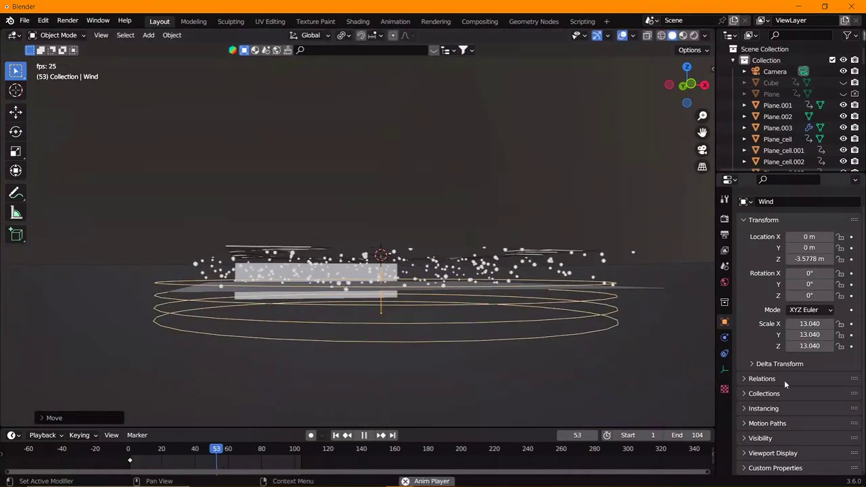
- Set the Wind field's strength to 3.8 in Physics properties
click(722, 340)
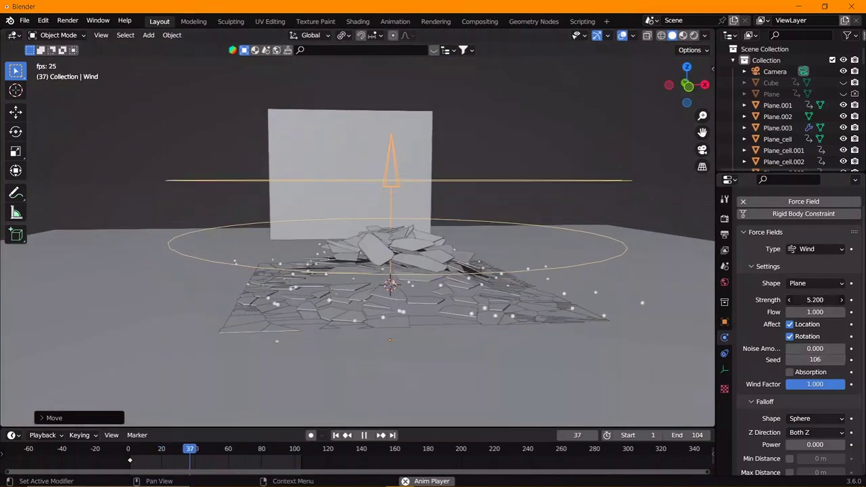
mouse_move(814, 300)
mouse_down()
mouse_move(838, 300)
mouse_move(817, 300)
mouse_up()
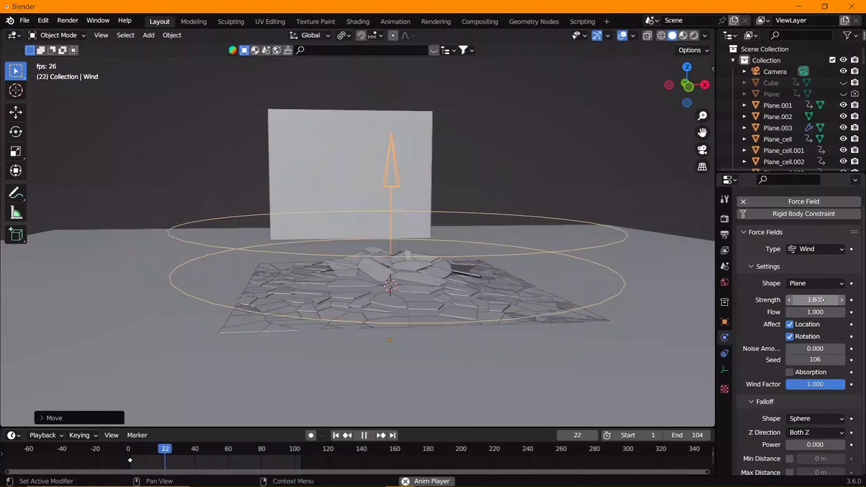
key(space)
- Add and resize a Turbulence force field with strength 23.1, previewing it through the camera
key(shift+a)
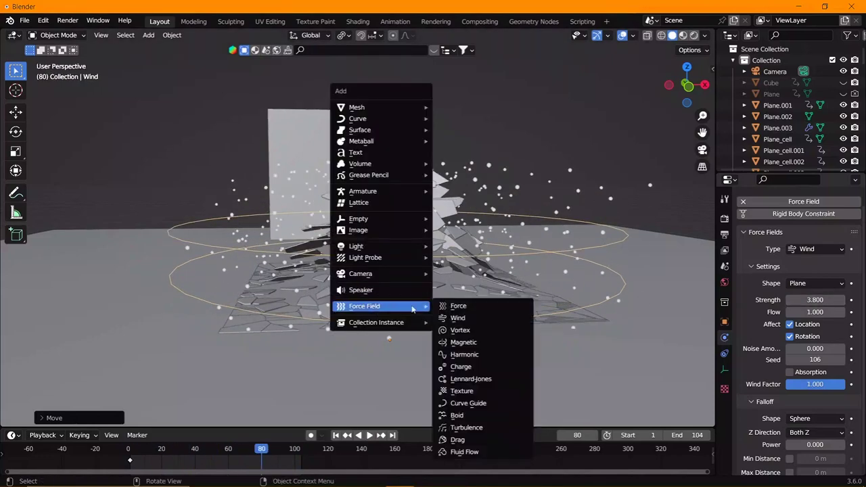
click(467, 428)
key(s)
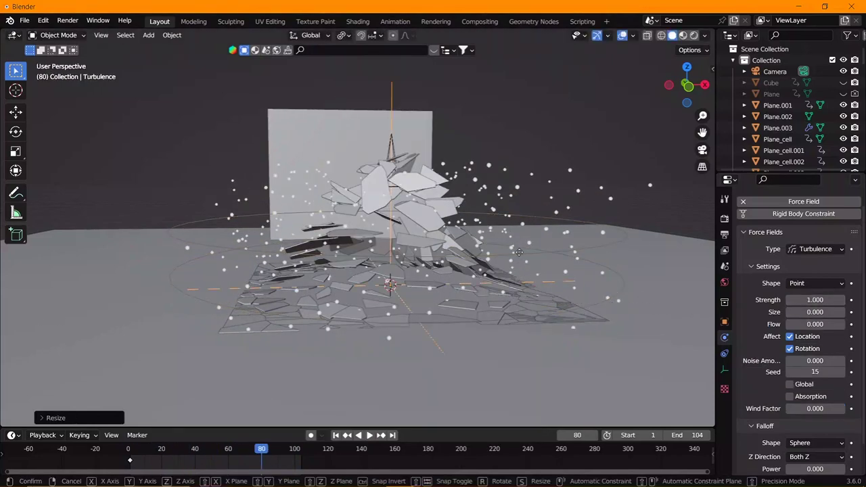
key(g)
key(space)
drag(816, 299, 828, 300)
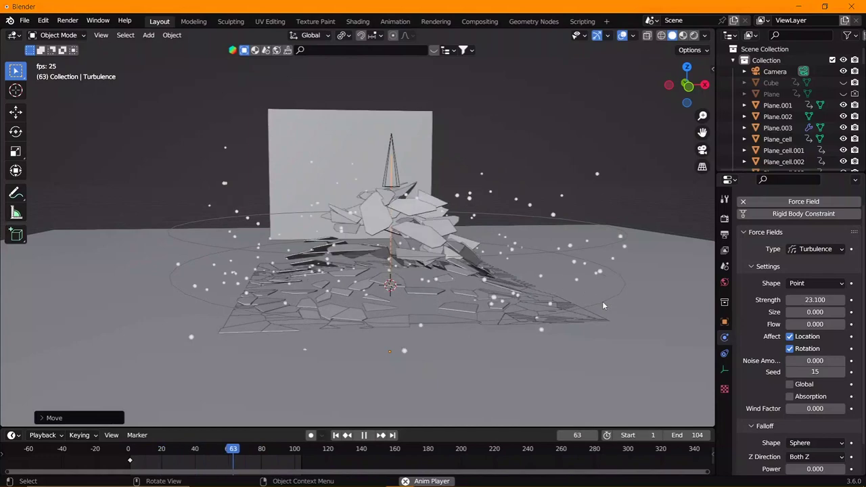
key(KP_0)
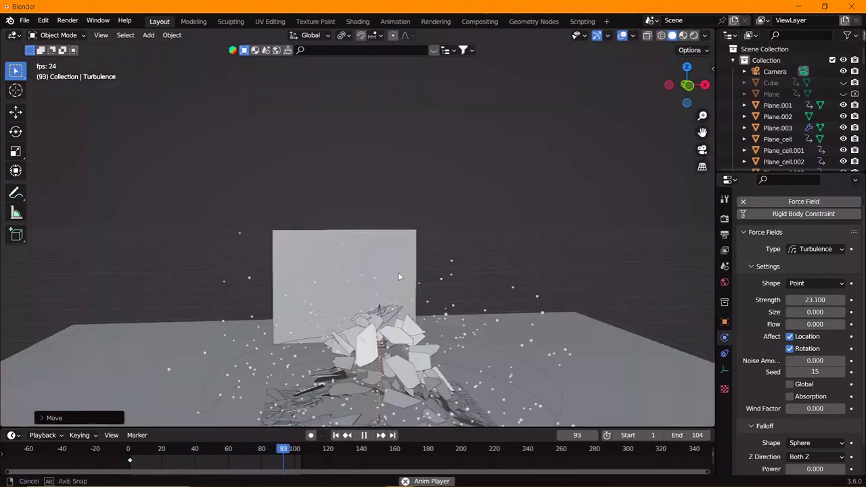
middle_drag(398, 271, 323, 258)
- Scale the Plane.001 backdrop much taller along Z and raise it vertically
key(space)
click(347, 272)
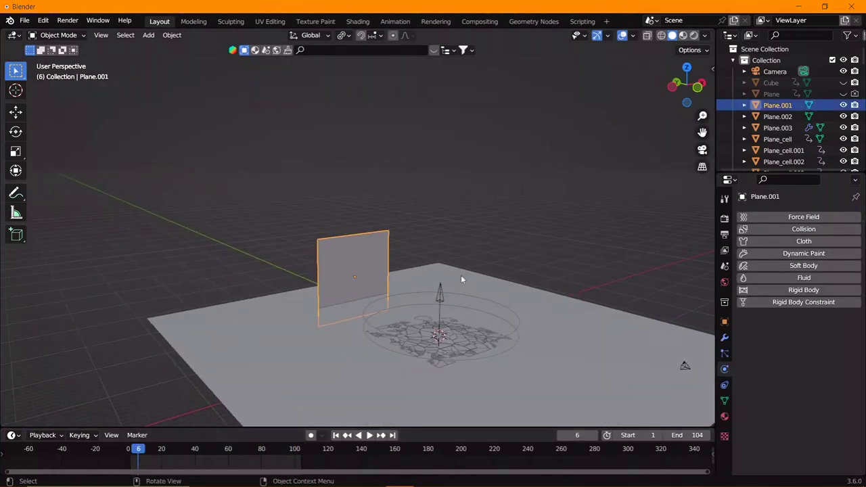
key(s)
key(z)
click(362, 331)
key(g)
key(z)
click(138, 427)
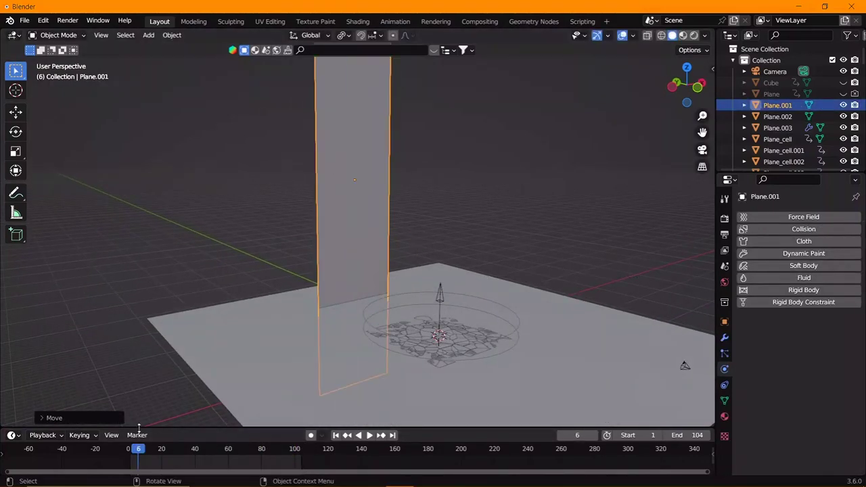
- Check the camera framing and inspect the World background colour and render settings
key(KP_0)
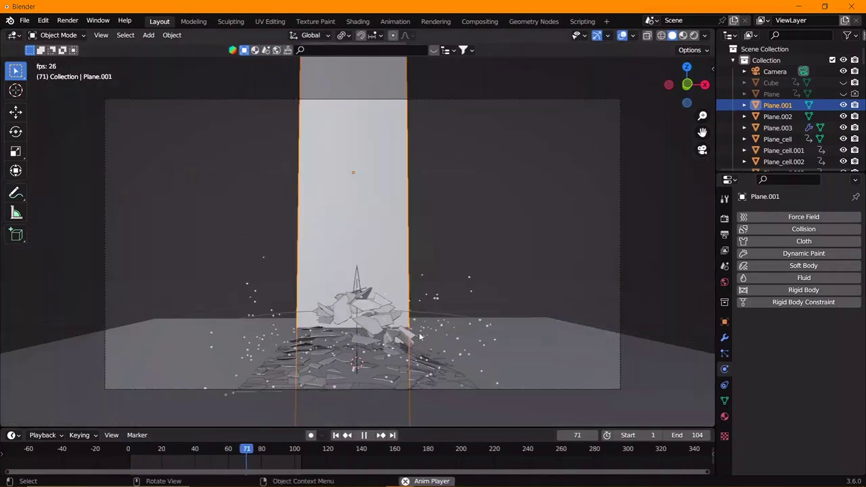
key(space)
click(724, 282)
click(808, 293)
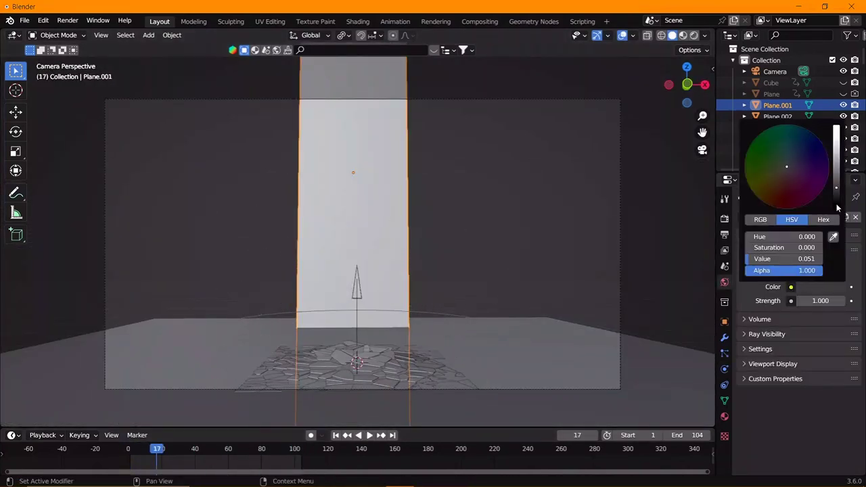
click(725, 219)
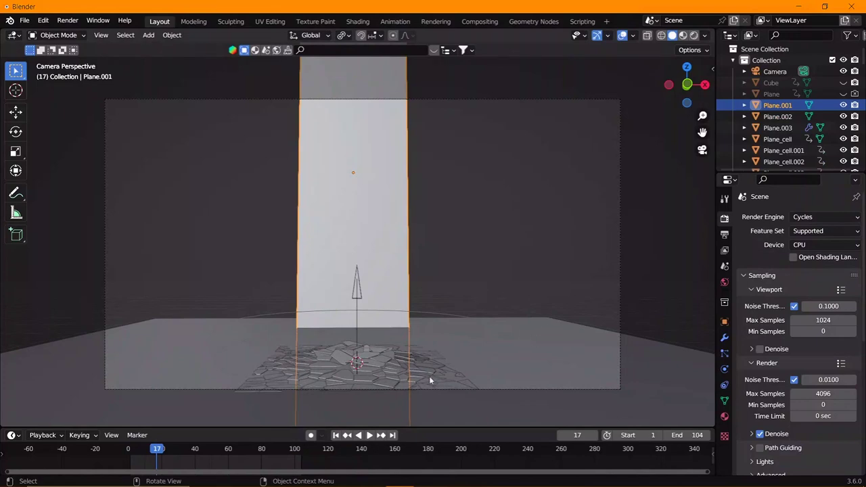
key(shift+a)
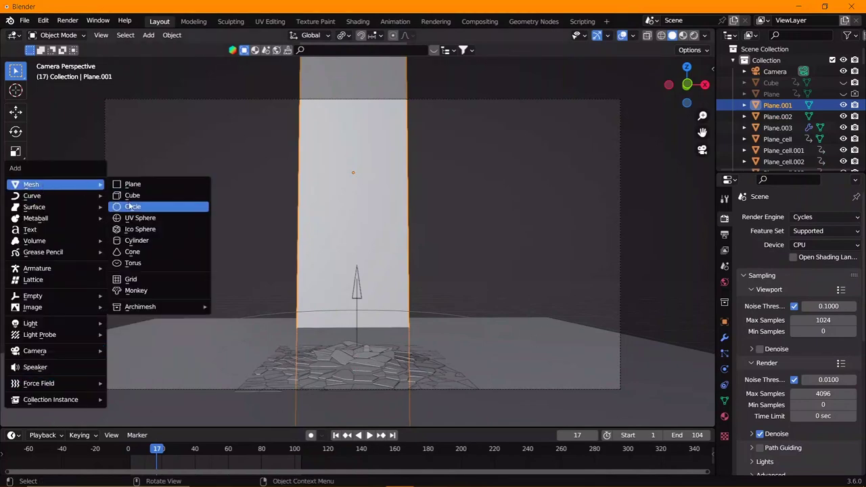
- Add a UV sphere, move it vertically and shrink it to a small size
click(191, 218)
key(g)
key(z)
click(172, 344)
key(s)
click(131, 338)
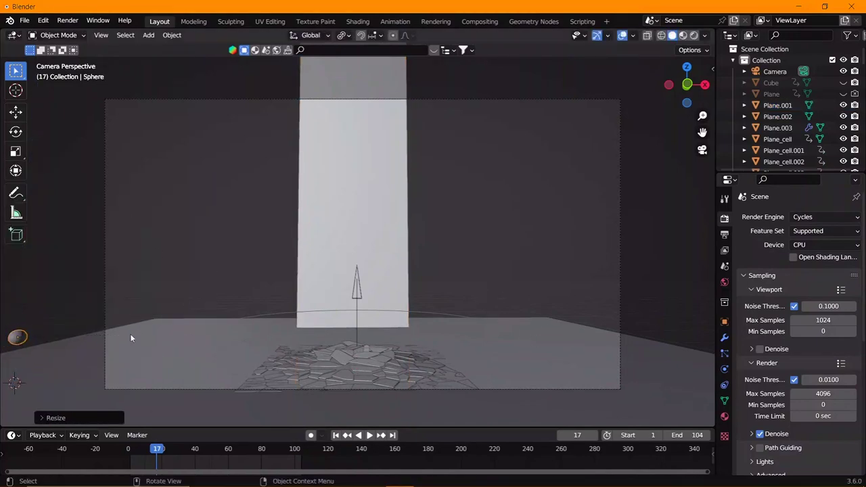
- Set Plane.003's particles to render as Object instances of the Sphere
mouse_move(361, 396)
middle_down()
mouse_move(361, 340)
mouse_move(721, 413)
middle_up()
click(729, 354)
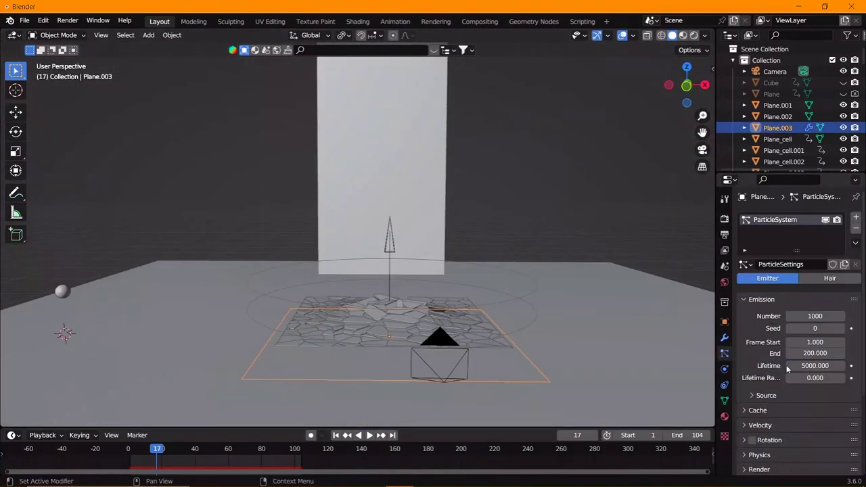
scroll(771, 365, down, 5)
click(804, 380)
click(779, 443)
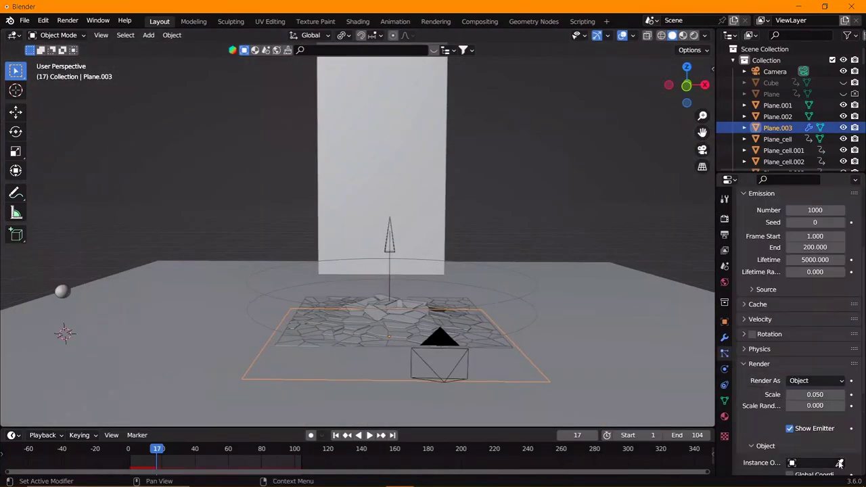
scroll(798, 392, down, 3)
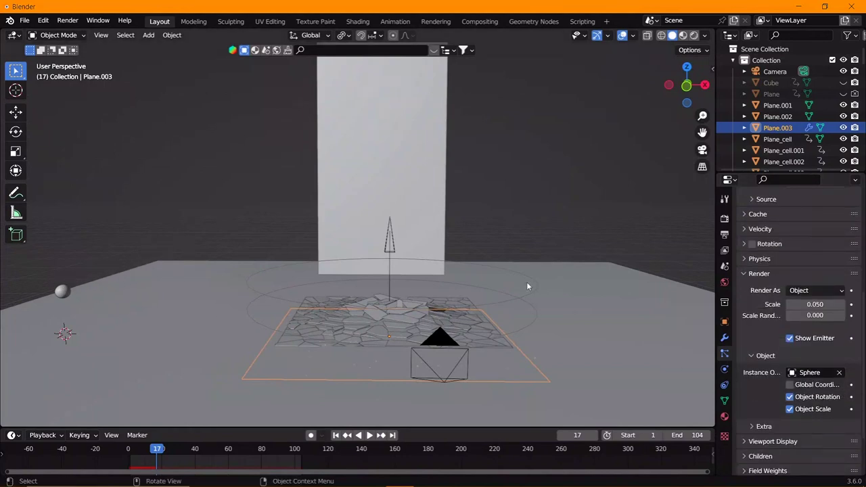
key(KP_0)
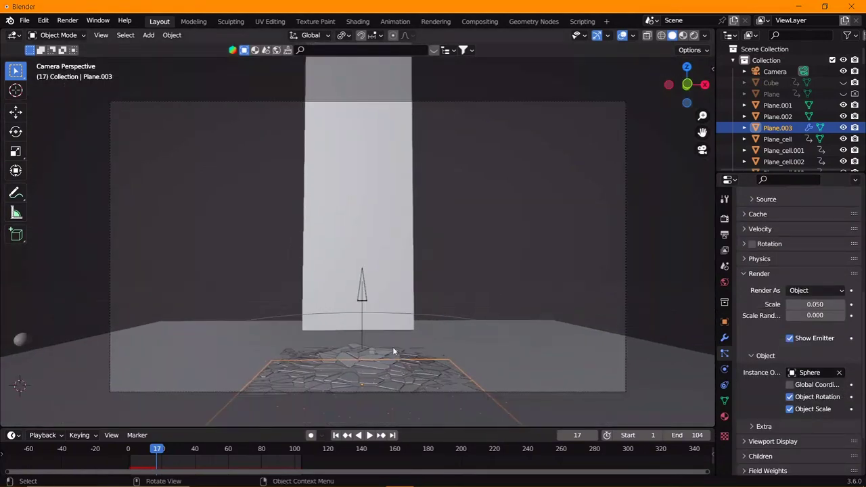
- Select the sphere and give it a new material with an orange Emission shader
click(22, 338)
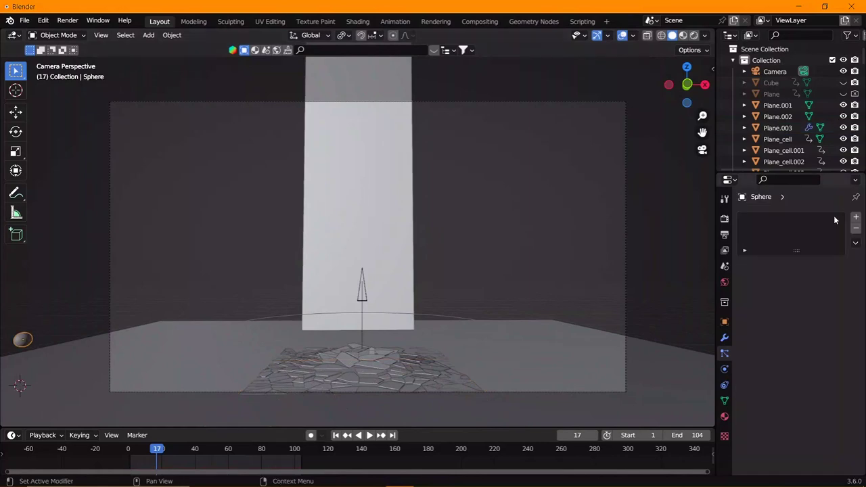
click(855, 217)
click(856, 228)
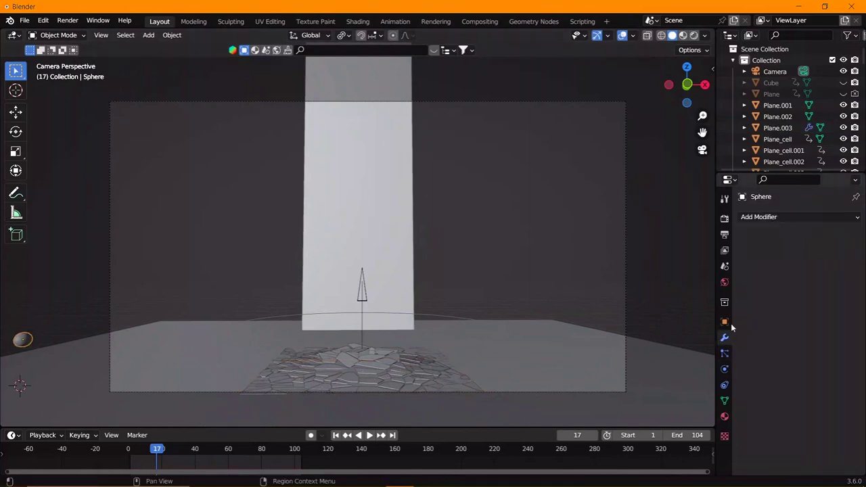
click(827, 264)
click(797, 314)
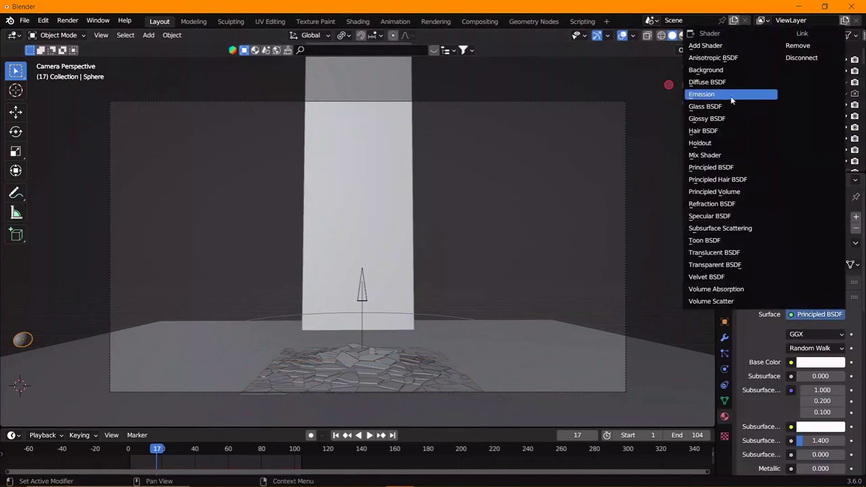
click(730, 99)
click(820, 333)
click(815, 218)
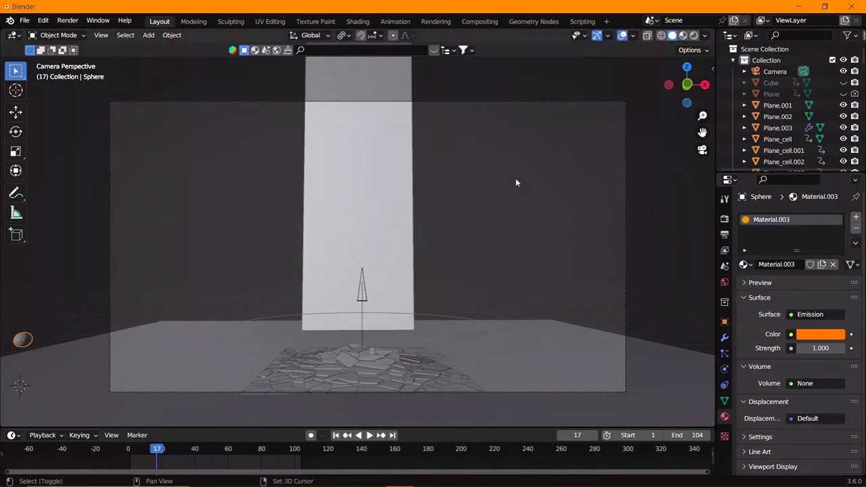
shift+middle_drag(515, 181, 516, 186)
- Select the emitter Plane.003 and show its particle settings
click(426, 390)
click(425, 388)
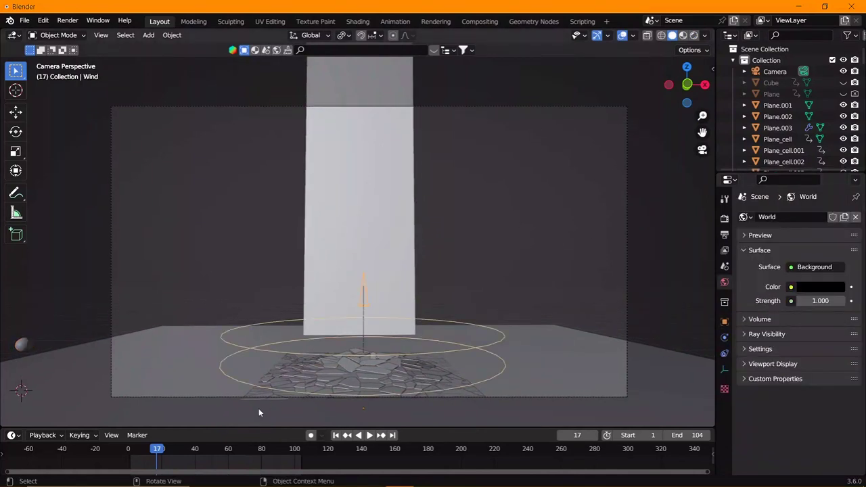
click(259, 408)
click(725, 353)
- Set the particle render scale to 0.28 with 0.642 scale randomness and replay the animation
scroll(811, 304, down, 5)
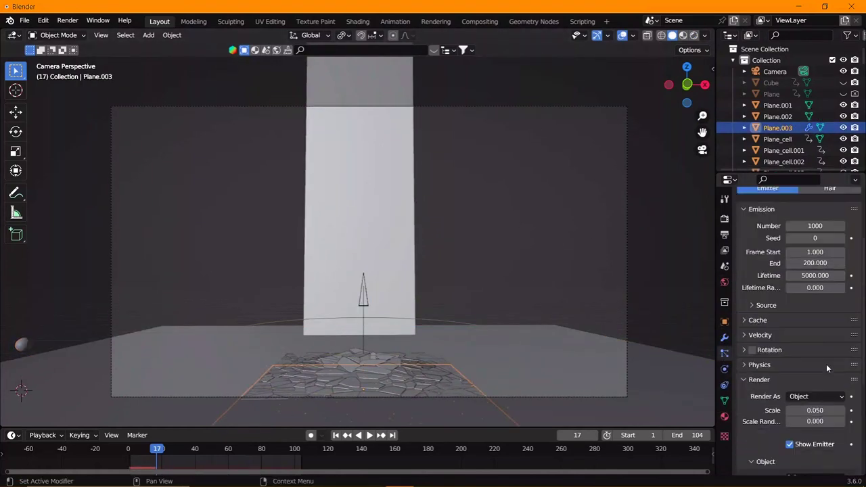
scroll(811, 324, down, 1)
click(766, 287)
click(768, 287)
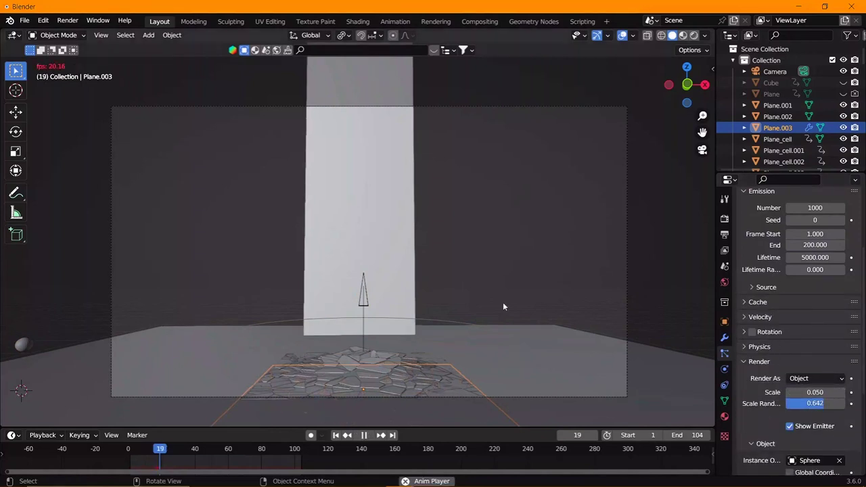
key(Escape)
key(space)
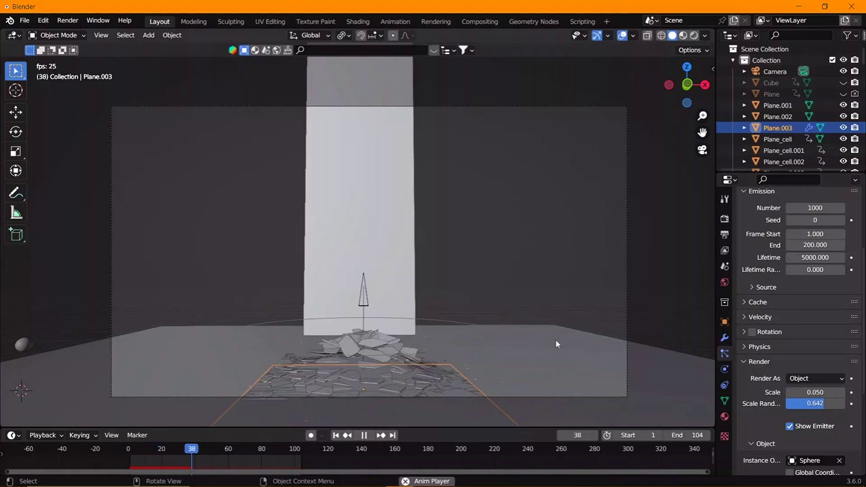
drag(814, 392, 832, 392)
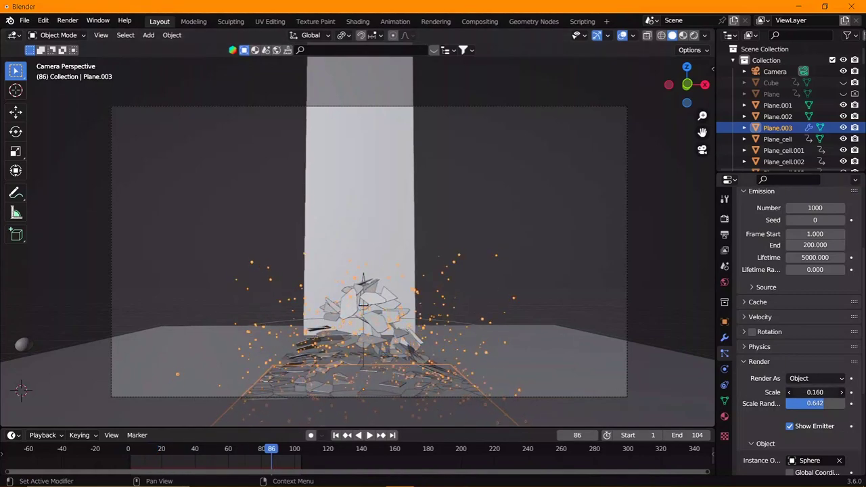
key(space)
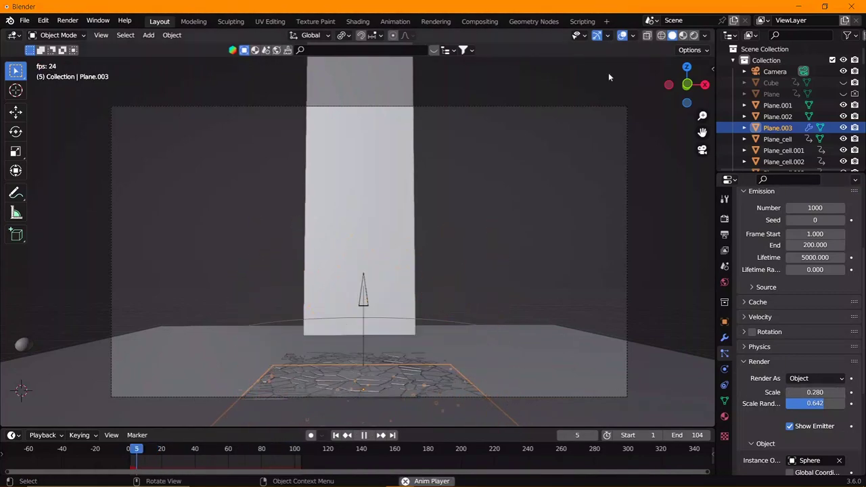
- Hide viewport overlays and play the animation in Rendered shading
click(623, 34)
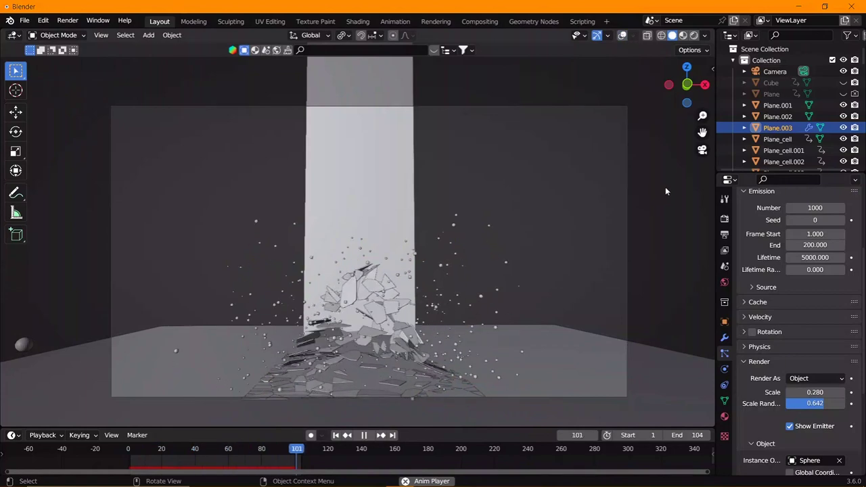
click(693, 35)
key(space)
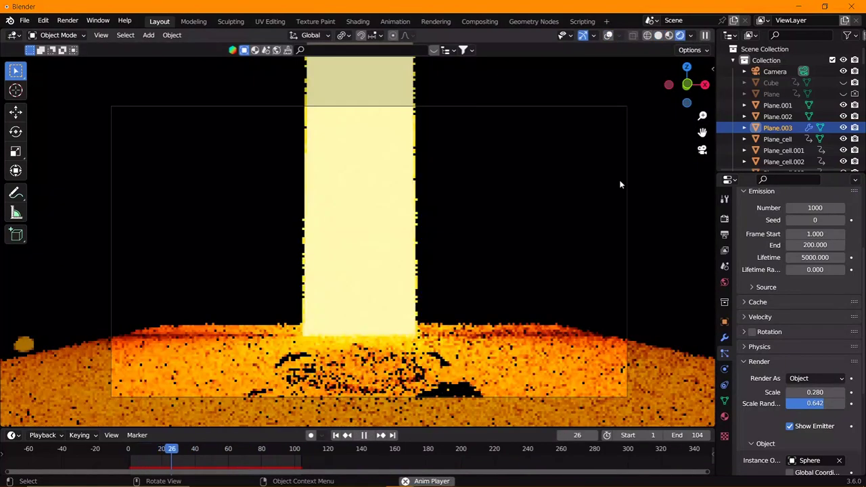
- Move Plane.002 to a new height along the Z axis
key(space)
click(532, 355)
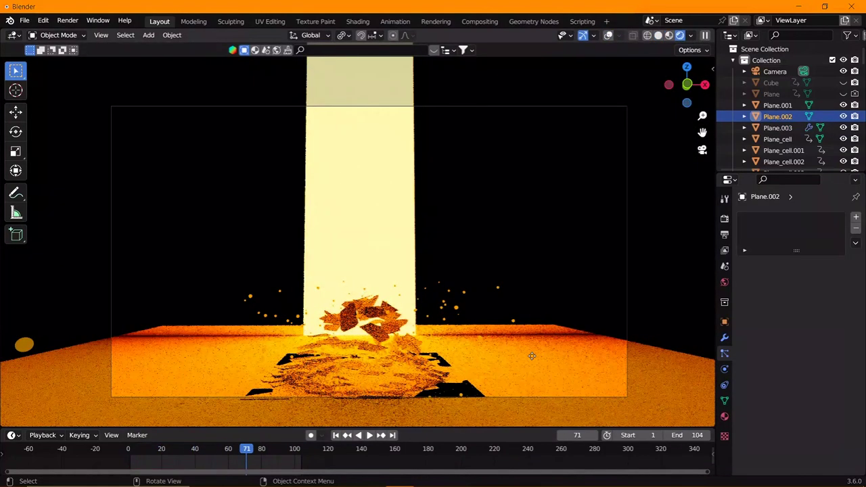
key(g)
key(z)
click(530, 355)
key(space)
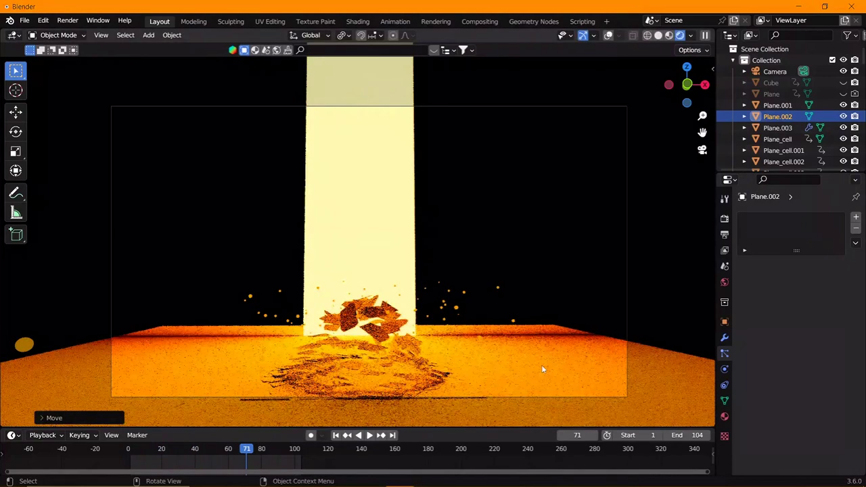
- Stop playback at frame 95 and raise the Sphere's emission strength to 66.900
key(space)
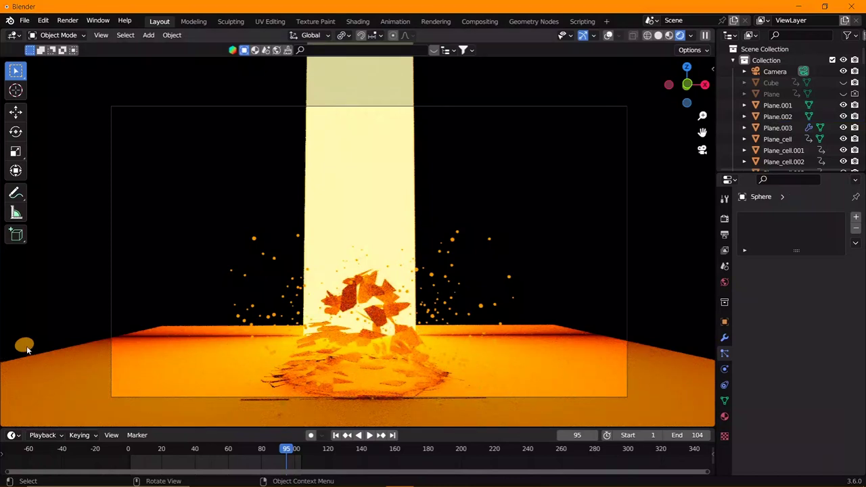
click(723, 416)
drag(820, 348, 838, 347)
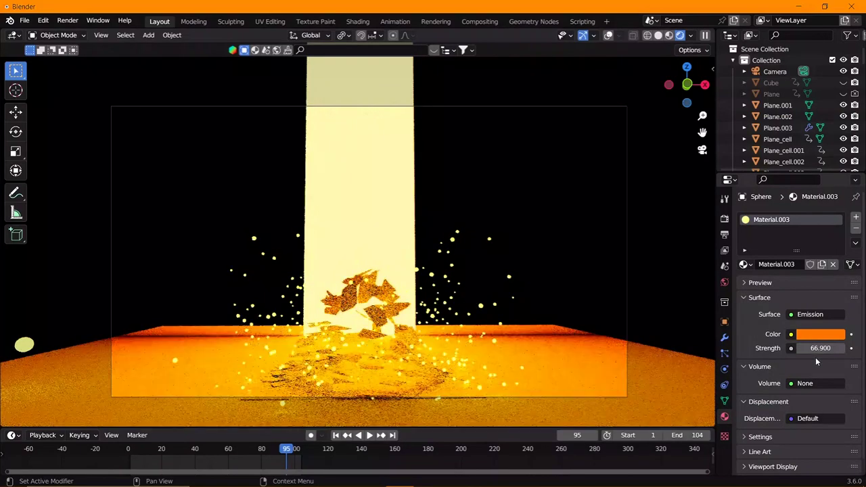
- Make the particle glow blue and give Plane.001 a violet emission at strength 29.900
click(814, 336)
click(824, 197)
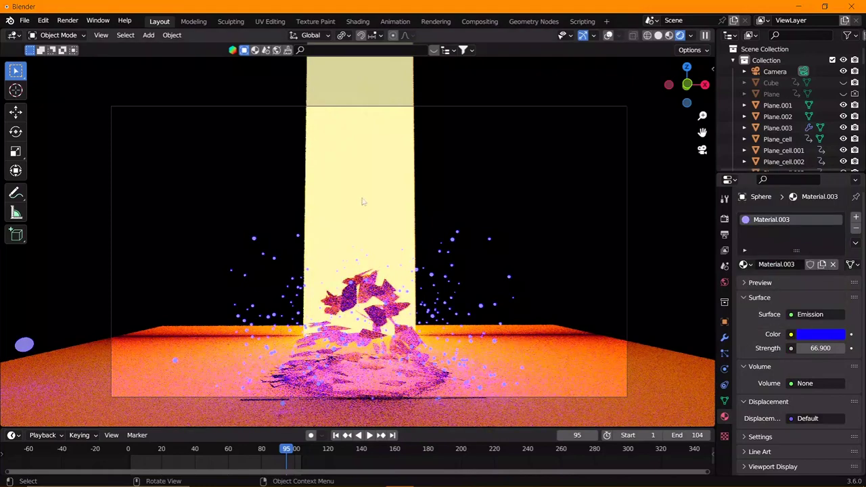
click(777, 105)
click(814, 334)
click(781, 249)
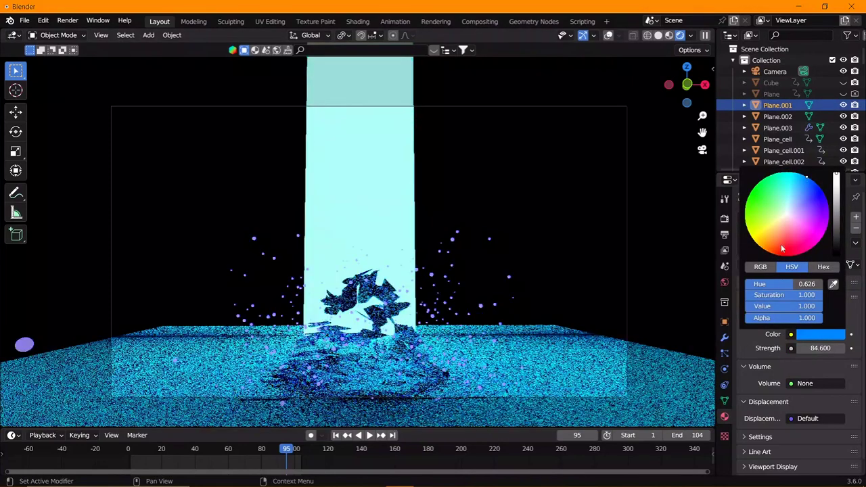
click(817, 187)
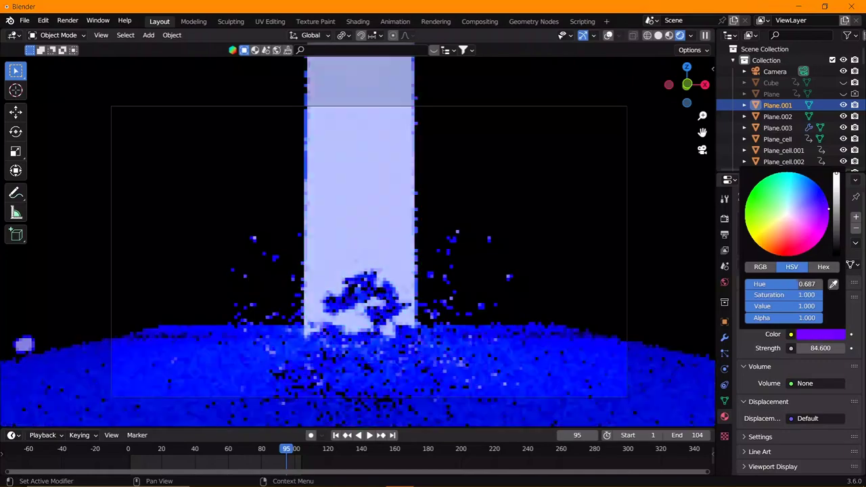
drag(824, 197, 828, 208)
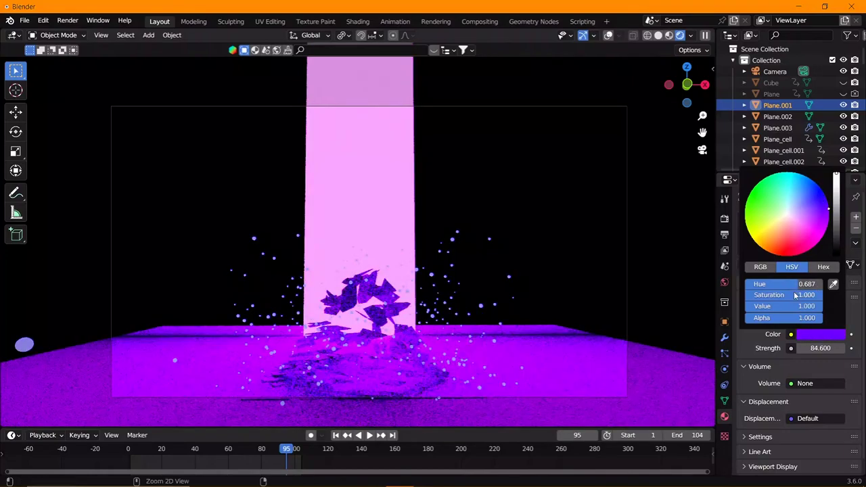
drag(820, 348, 782, 348)
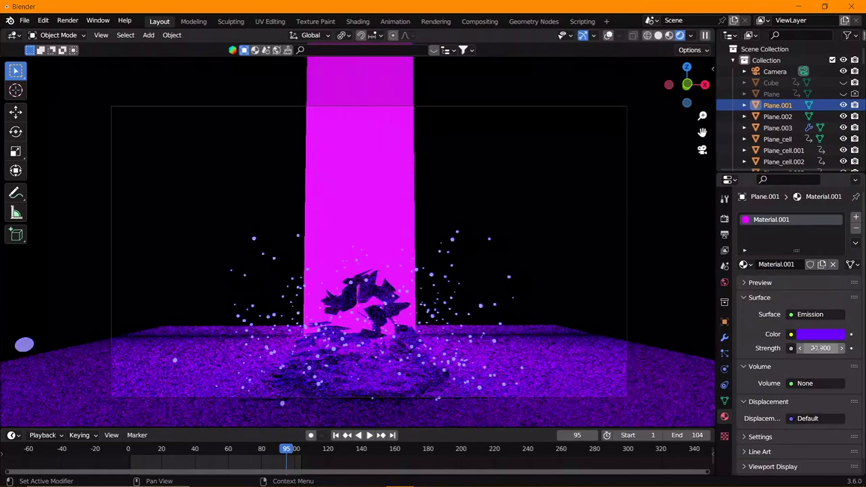
- Walk-navigate the viewport backward and forward to reframe the glowing pillar
key(s)
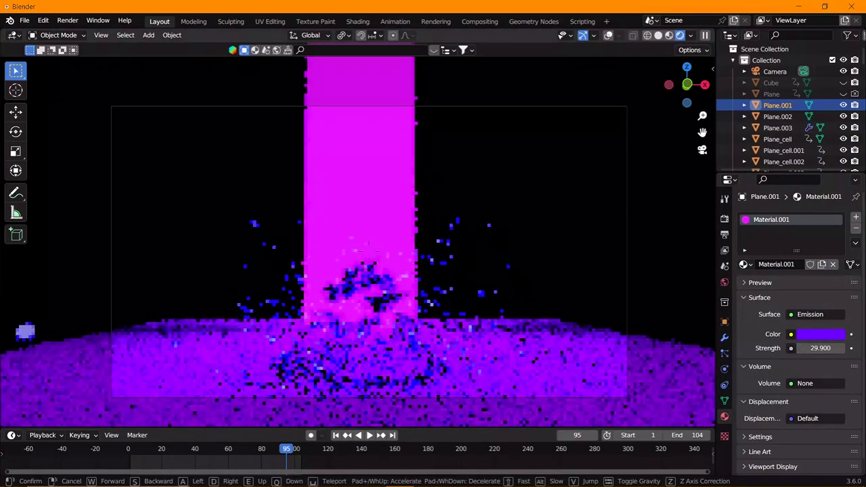
key(s)
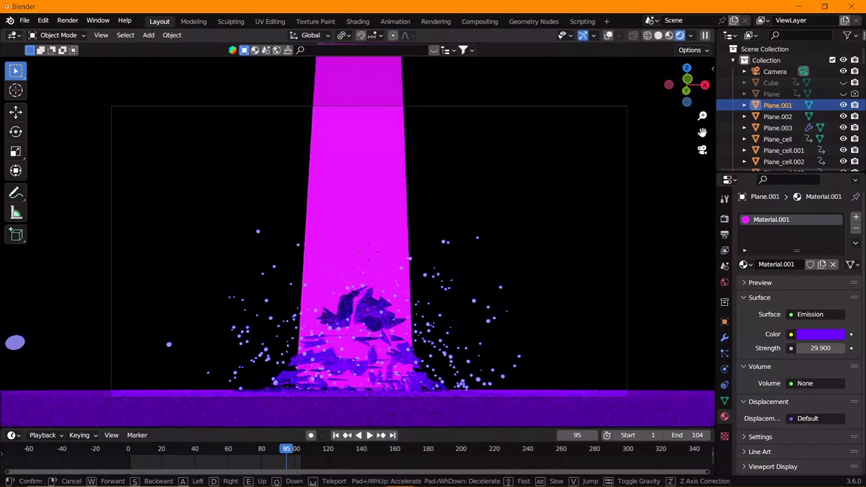
key(w)
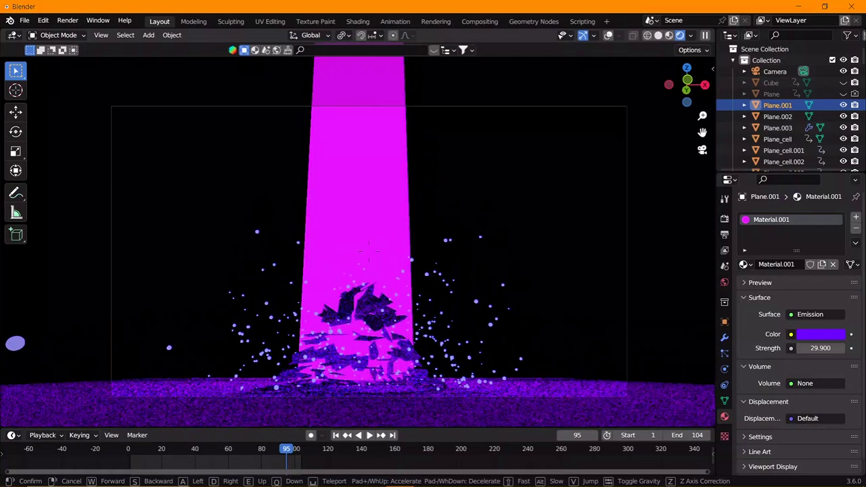
click(398, 281)
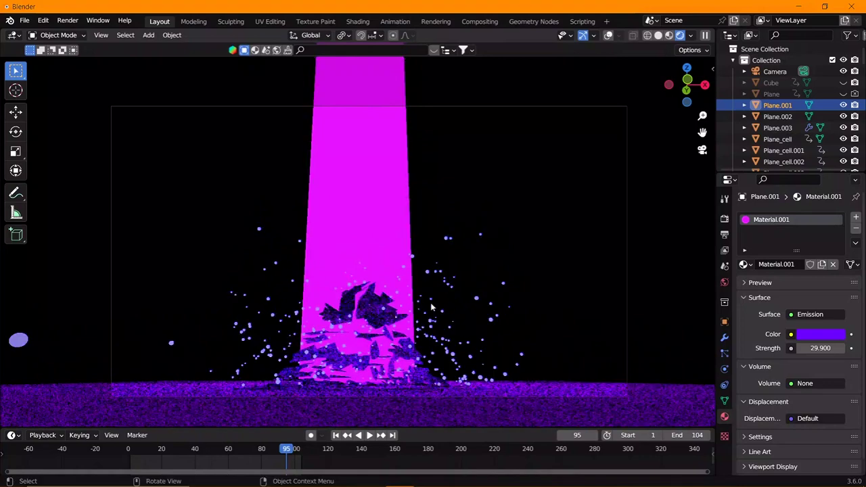
- Switch to Solid shading and import the mannequin FBX from the Charecters folder
click(658, 35)
middle_drag(370, 238, 318, 284)
click(25, 20)
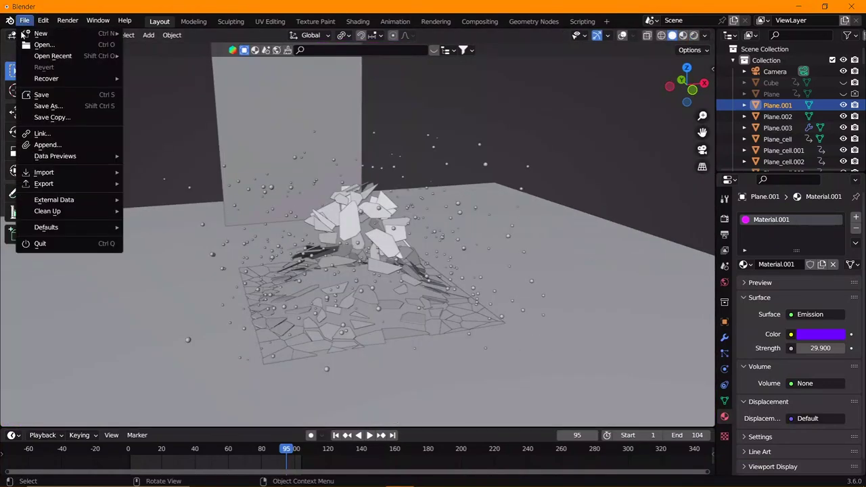
mouse_move(44, 172)
click(196, 308)
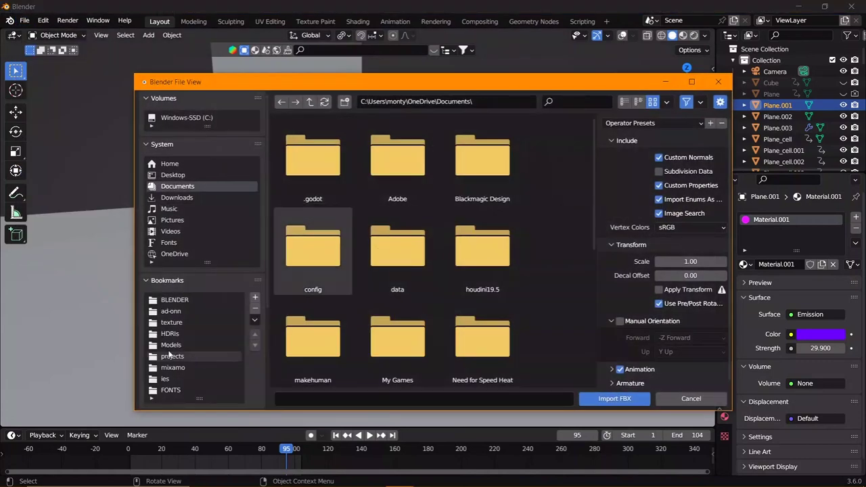
double_click(313, 159)
scroll(482, 304, down, 3)
double_click(482, 342)
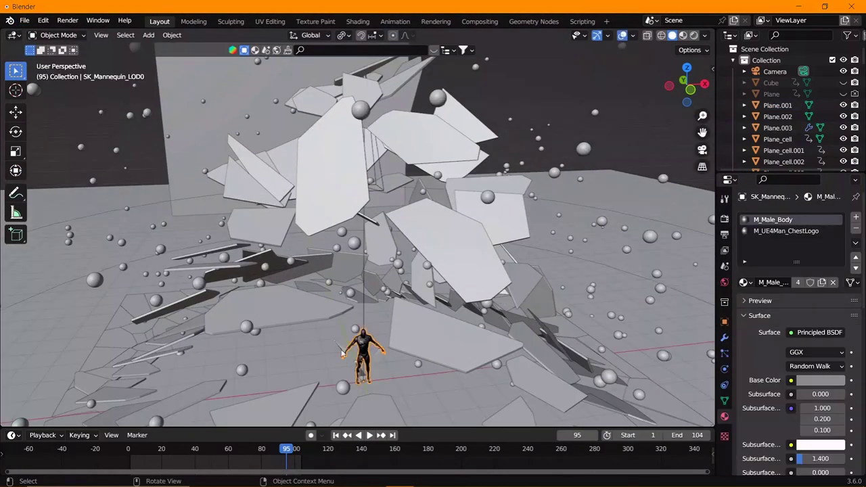
- Move the imported mannequin along X beside the debris and scale it up
click(341, 352)
scroll(342, 352, down, 5)
scroll(342, 352, down, 3)
key(g)
key(x)
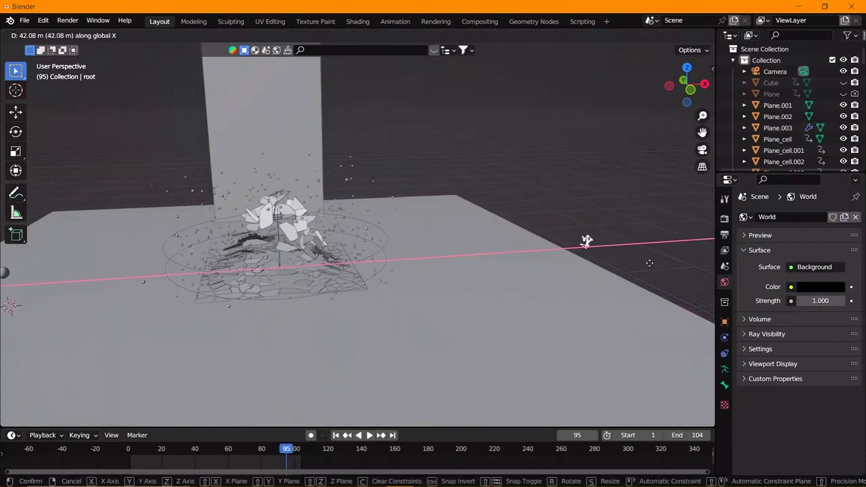
click(648, 262)
key(s)
click(278, 274)
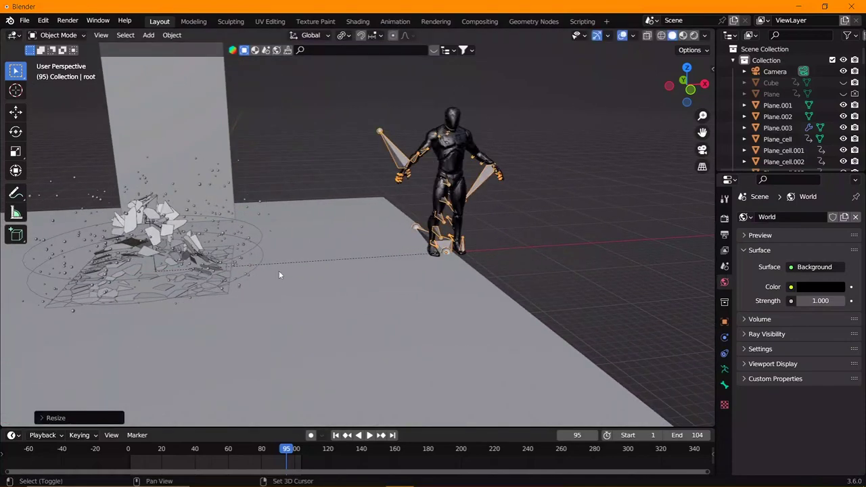
middle_drag(279, 274, 491, 312)
key(KP_1)
- Hide the IK hand bones in Pose Mode
key(ctrl+Tab)
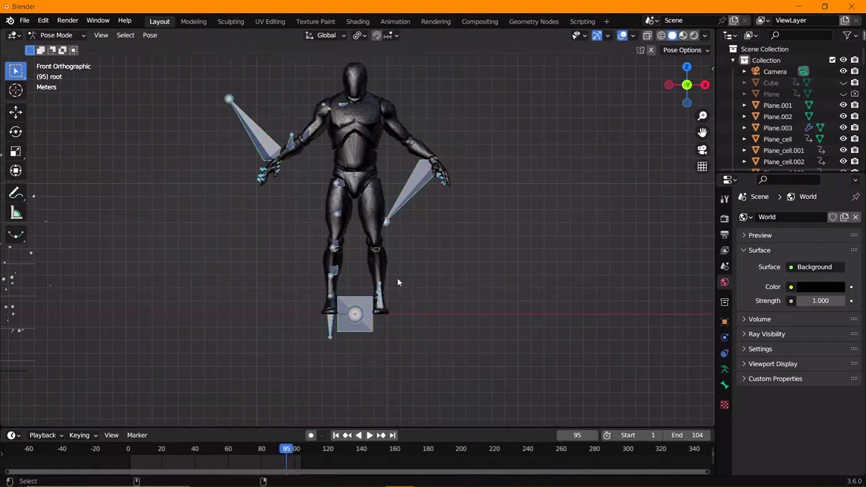
click(414, 191)
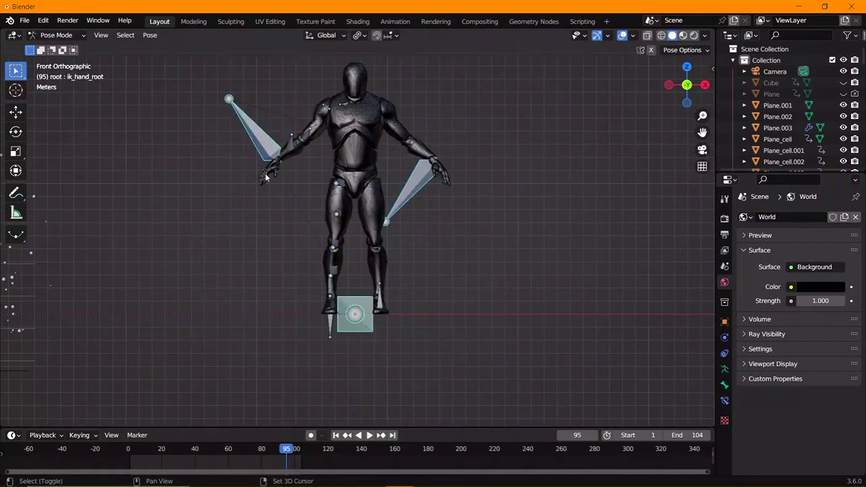
key(h)
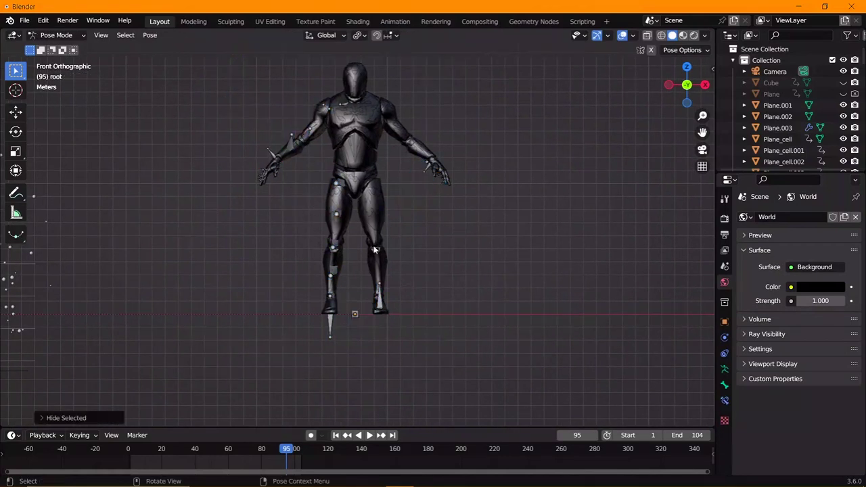
key(ctrl+Tab)
- Cycle through the overlapping mannequin meshes to select SK_Mannequin_LOD0
click(359, 115)
scroll(361, 135, up, 5)
scroll(364, 172, up, 2)
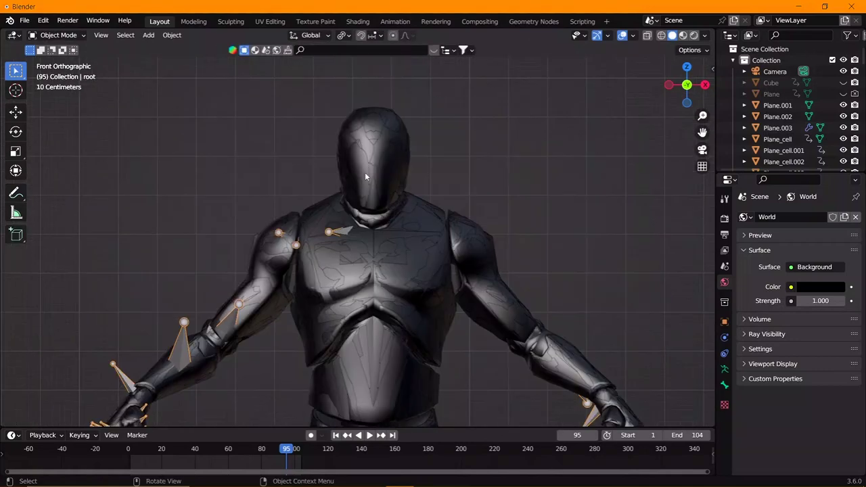
scroll(381, 175, up, 2)
shift+scroll(381, 176, up, 4)
click(366, 178)
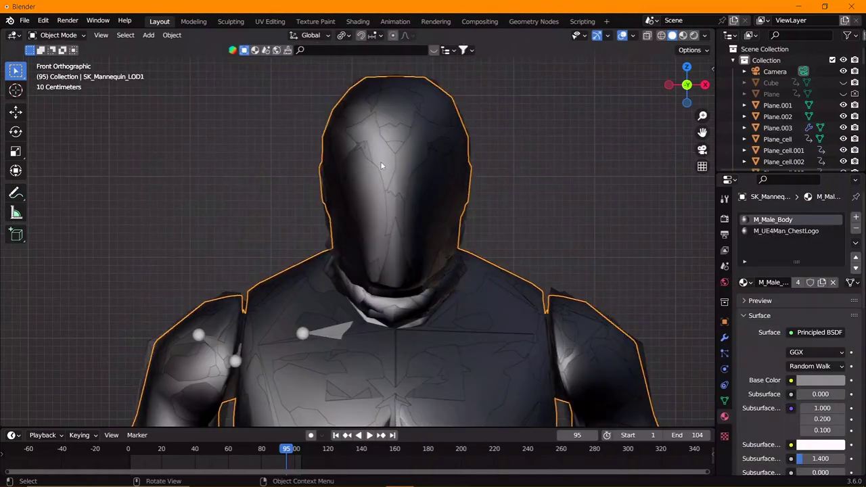
click(380, 161)
click(383, 155)
click(382, 152)
click(382, 151)
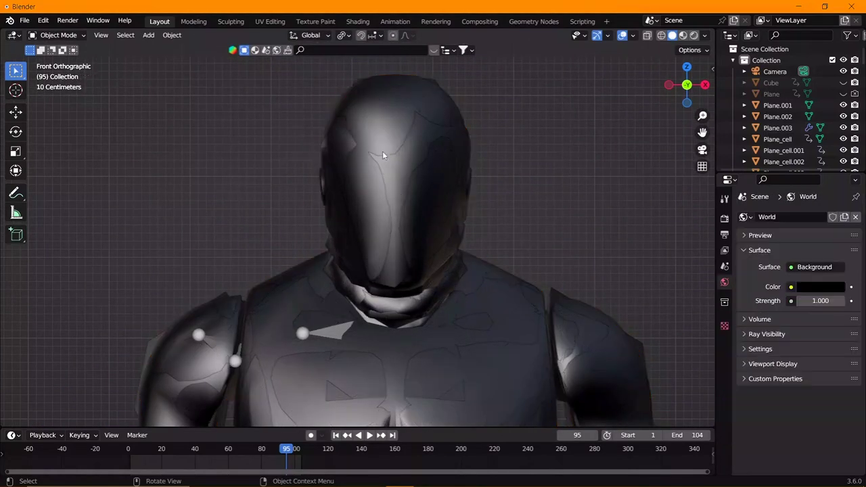
click(382, 151)
click(382, 151)
click(383, 150)
scroll(434, 257, down, 8)
shift+scroll(435, 262, down, 5)
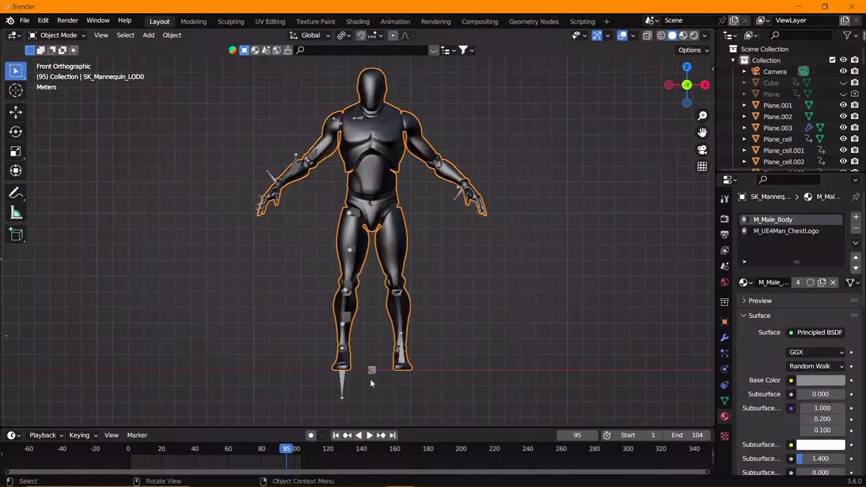
- Select the skeleton root and enable In Front in its armature Viewport Display
click(372, 370)
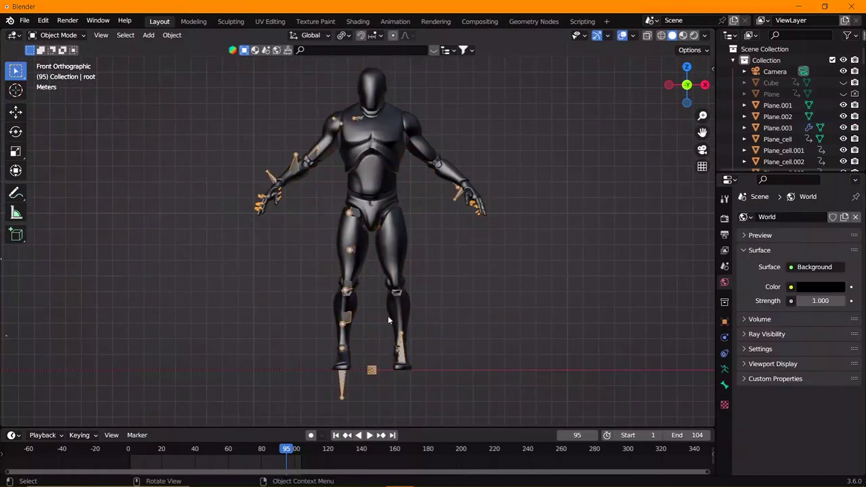
key(ctrl+Tab)
click(350, 214)
click(725, 368)
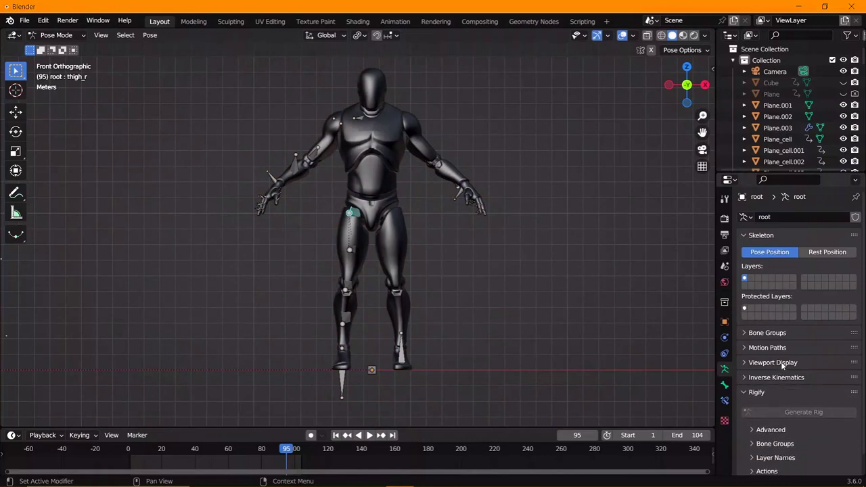
click(781, 361)
click(788, 429)
- Rotate the pelvis bone to turn the figure upside down
click(377, 212)
scroll(376, 211, down, 3)
key(r)
key(r)
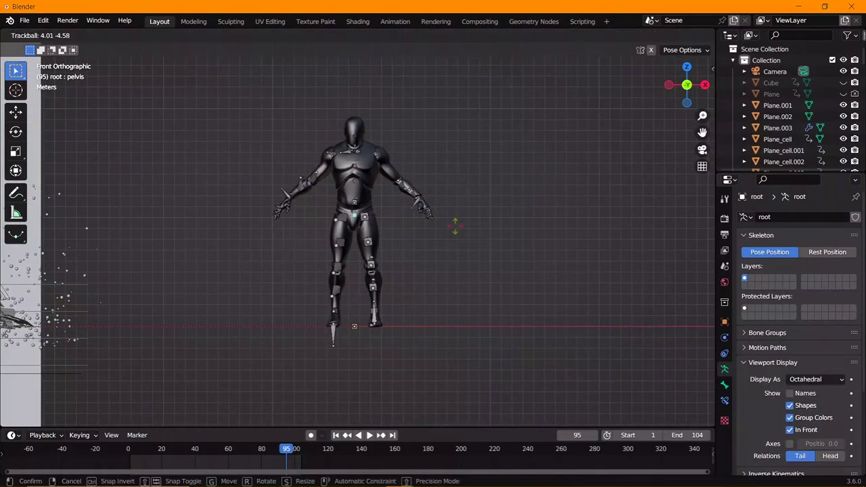
click(433, 331)
key(r)
key(r)
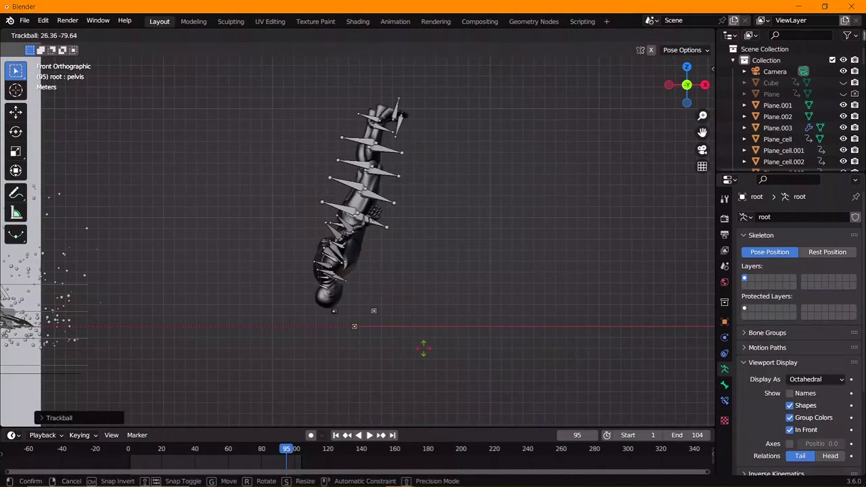
click(448, 342)
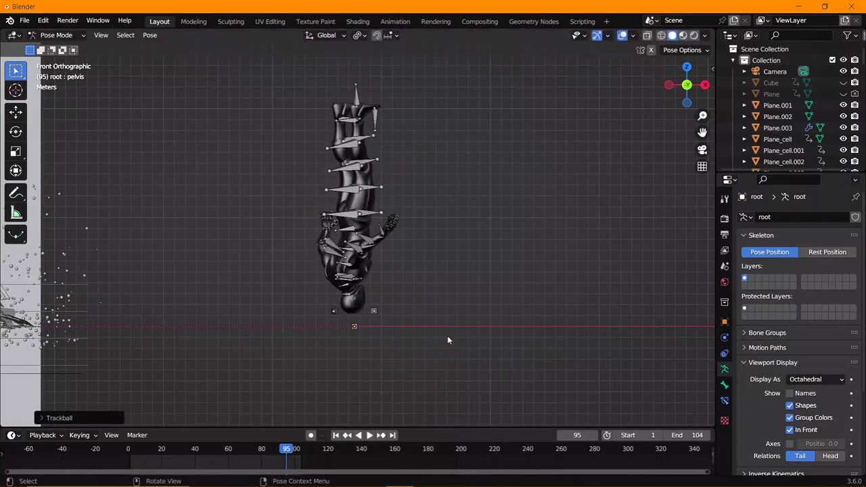
key(r)
key(r)
click(365, 295)
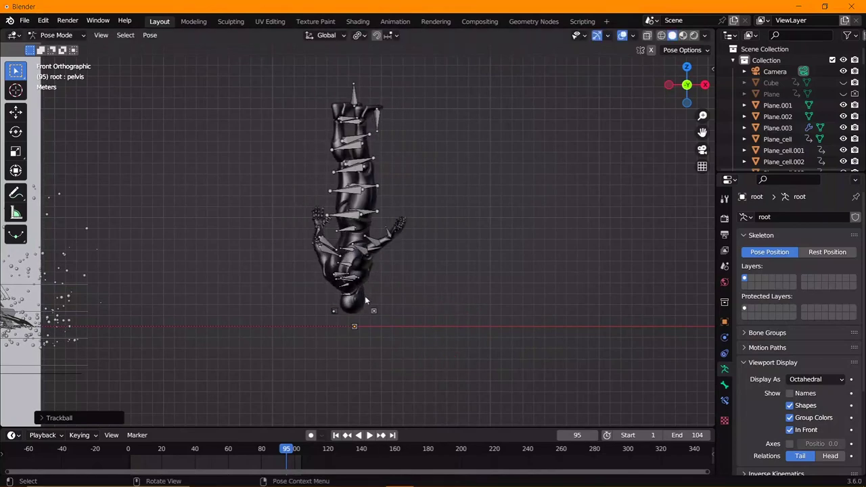
- Rotate the right upper arm into the falling pose
scroll(368, 277, up, 1)
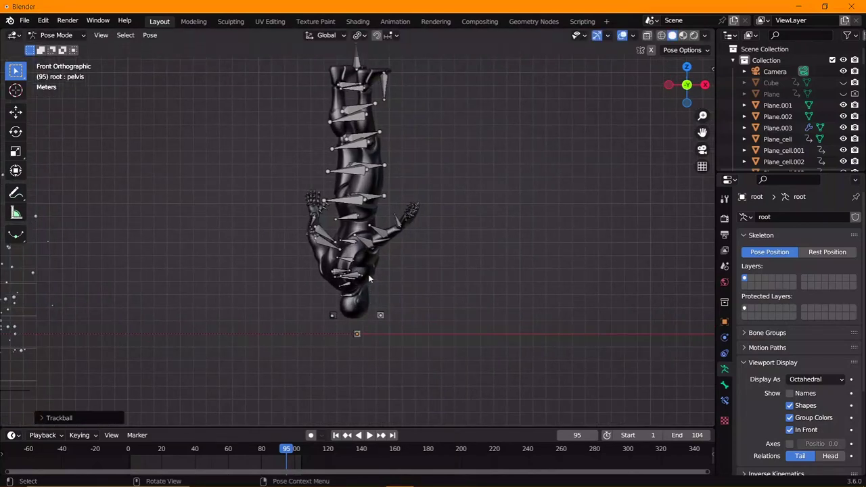
scroll(419, 248, up, 5)
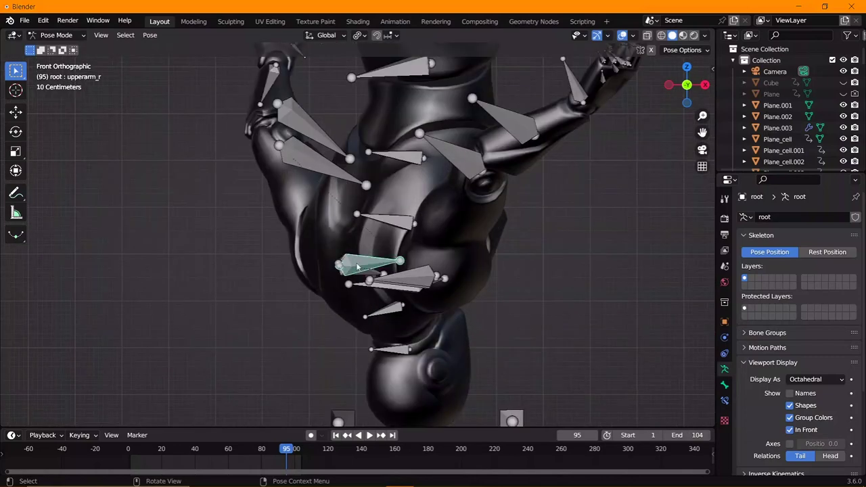
scroll(357, 267, down, 5)
key(r)
click(469, 321)
key(r)
key(r)
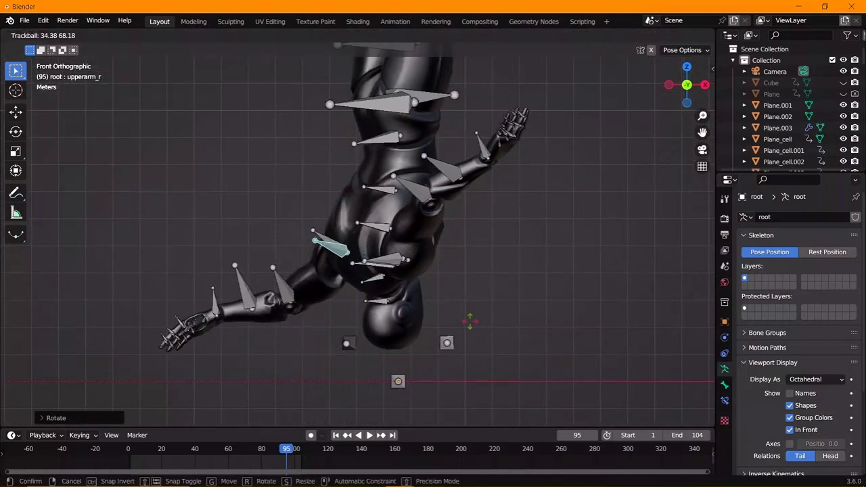
click(469, 321)
key(ctrl+z)
shift+scroll(509, 285, down, 5)
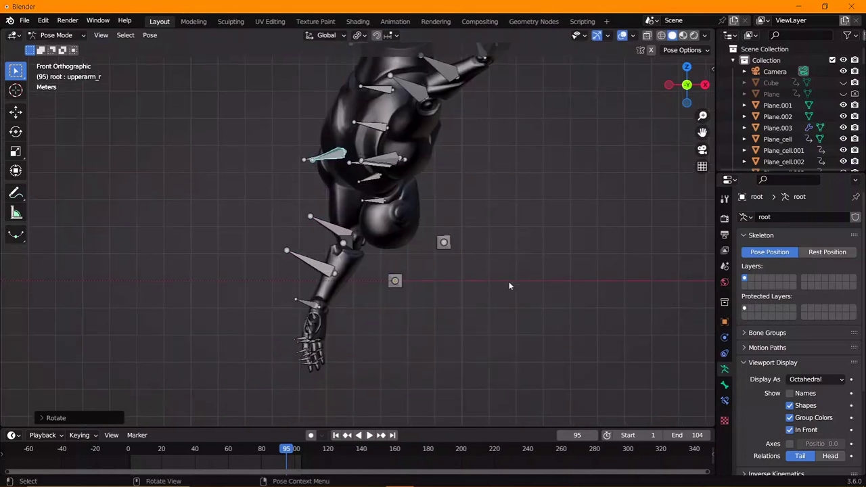
key(r)
- Bend the right forearm and rotate the right hand in several passes
key(r)
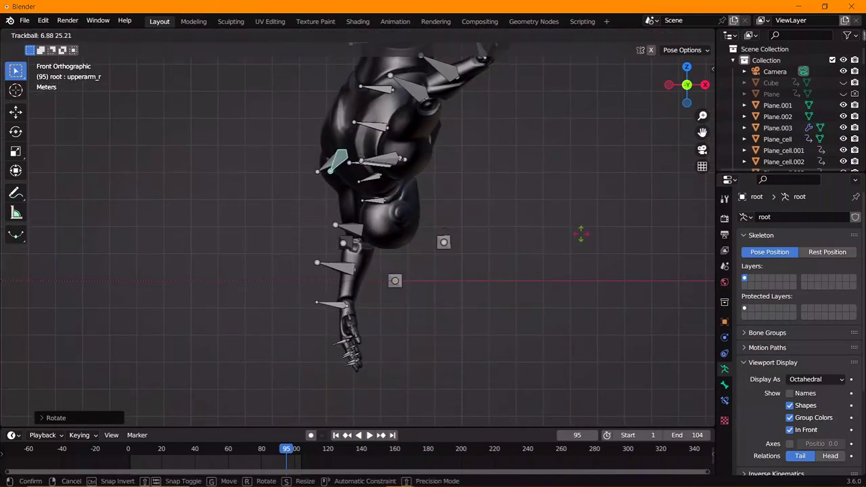
click(457, 291)
click(351, 228)
key(r)
key(r)
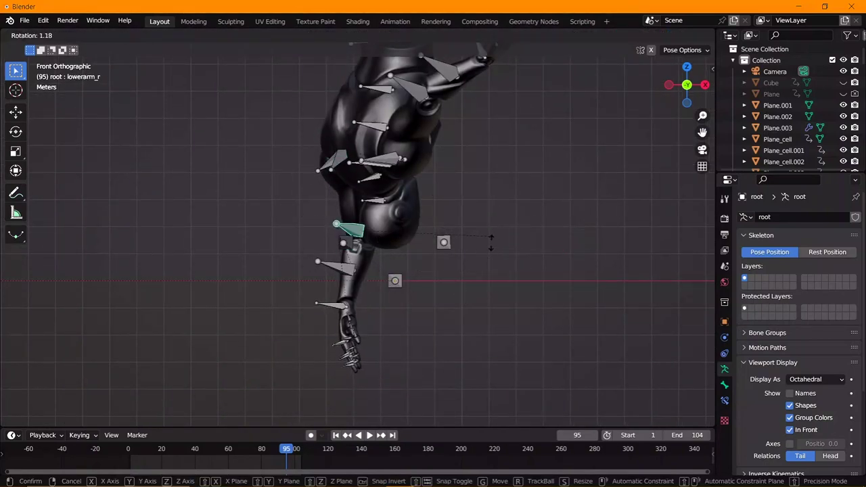
click(541, 241)
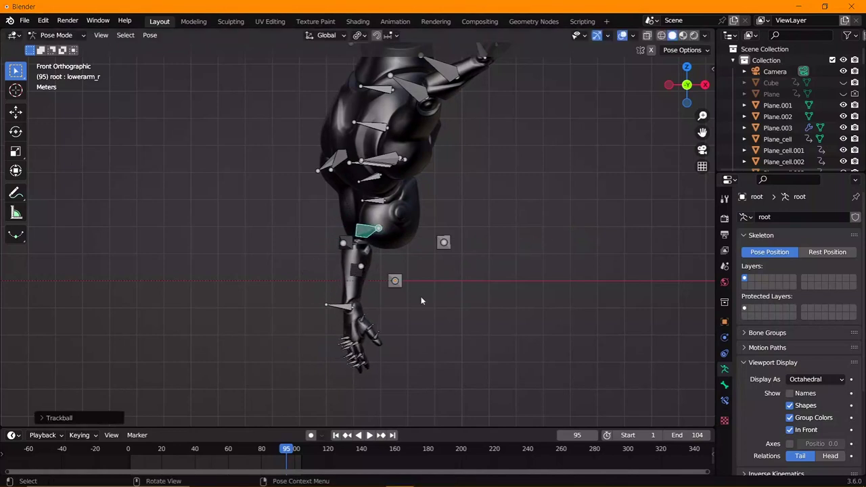
click(345, 301)
key(r)
key(r)
click(551, 262)
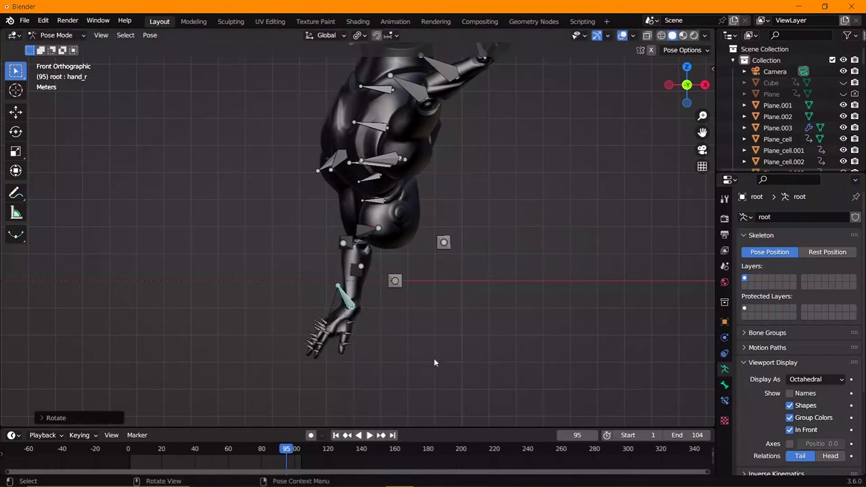
key(r)
key(r)
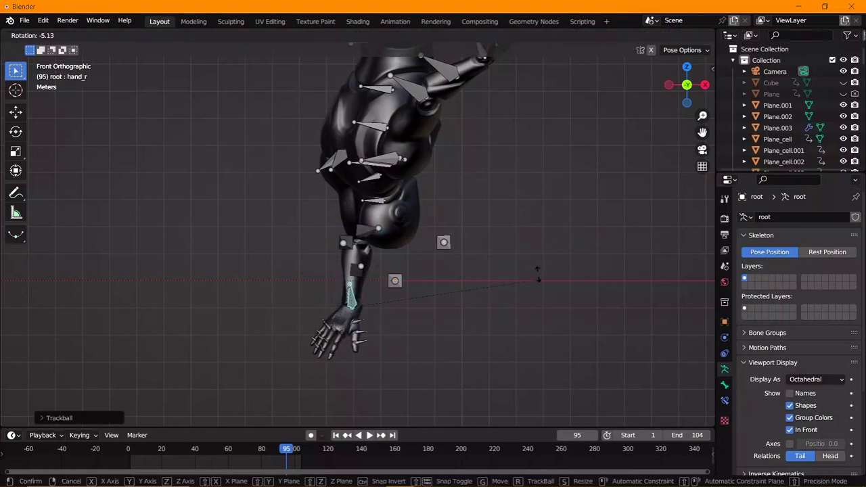
click(502, 300)
key(r)
key(r)
click(504, 303)
shift+middle_drag(465, 255, 425, 350)
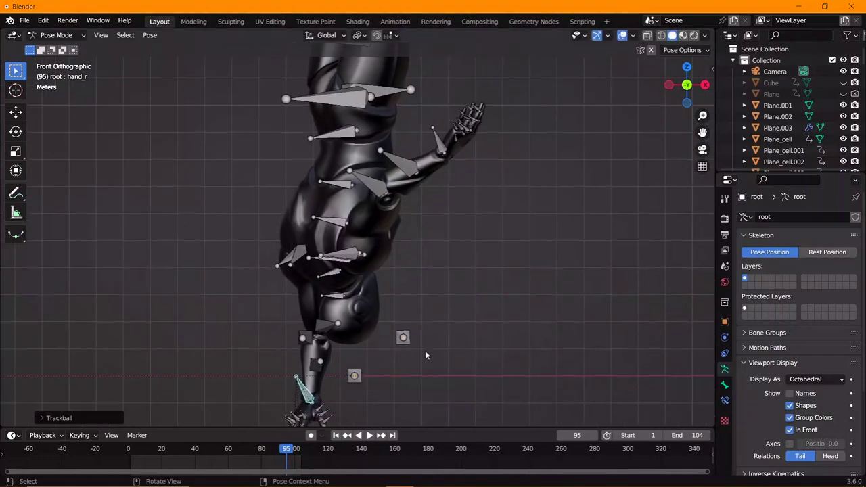
- Swing the left upper arm up and outward and bend the left forearm
click(352, 260)
key(r)
key(Escape)
key(r)
key(r)
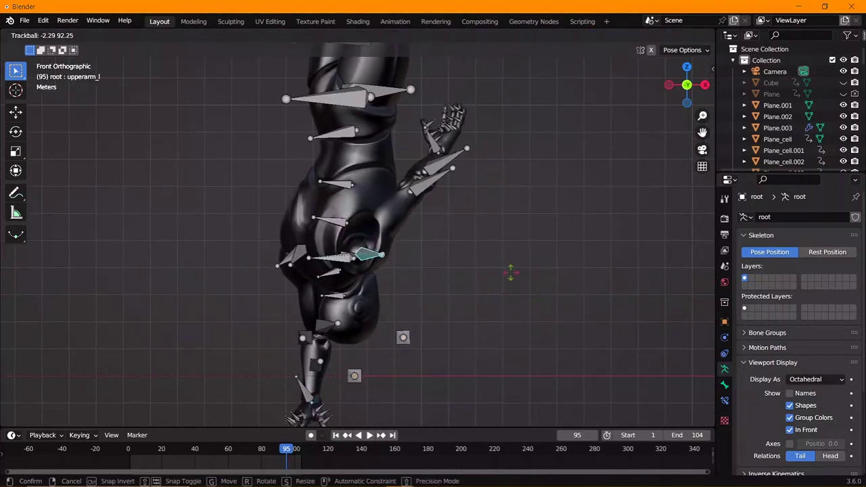
click(406, 197)
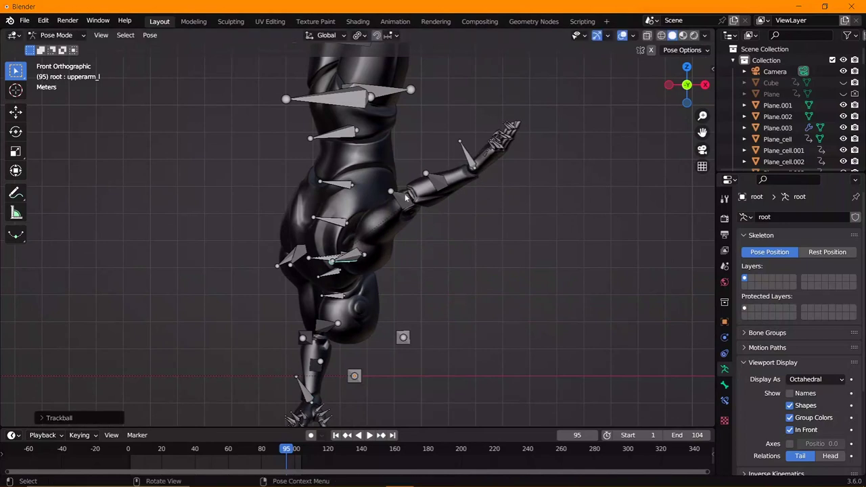
click(406, 196)
key(r)
key(r)
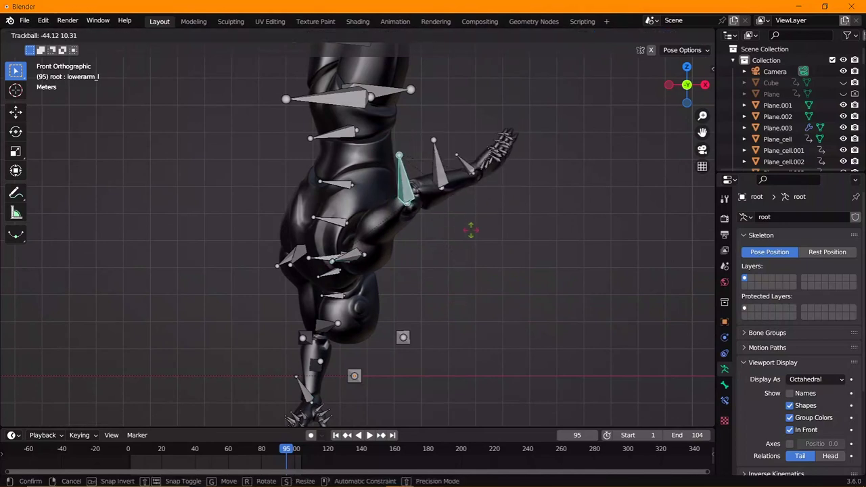
click(478, 251)
- Readjust the rotation of the right upper arm and right hand
scroll(443, 208, down, 1)
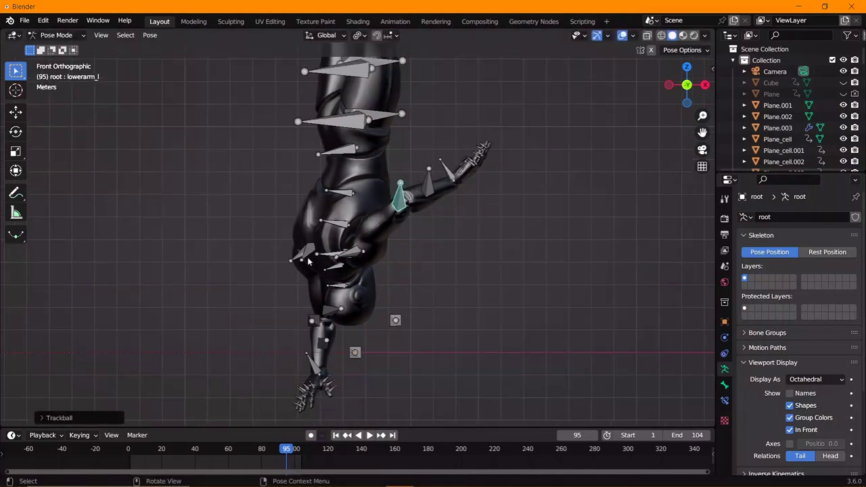
click(309, 261)
click(323, 262)
key(r)
key(r)
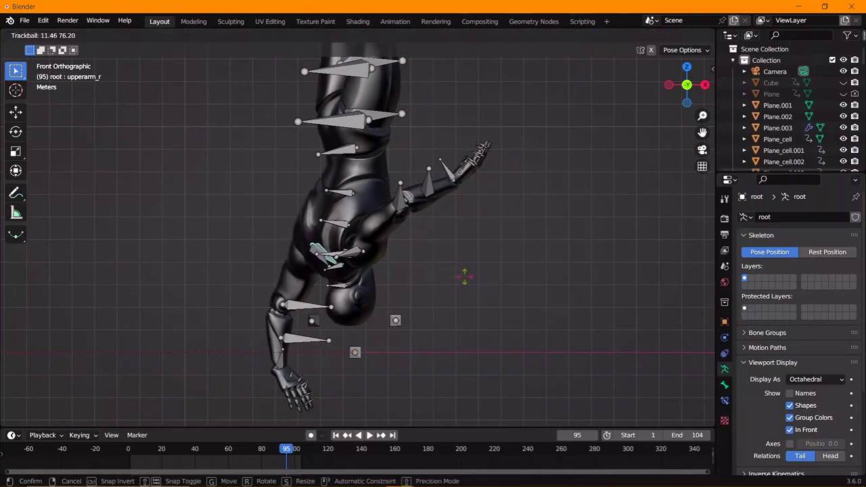
click(437, 275)
click(299, 363)
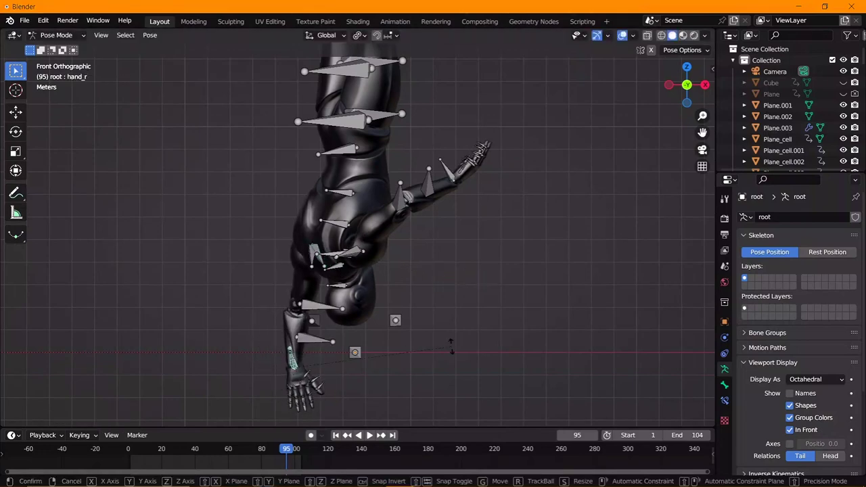
key(r)
key(r)
click(374, 235)
- Bend the spine_02 bone through several successive rotations
click(336, 284)
key(r)
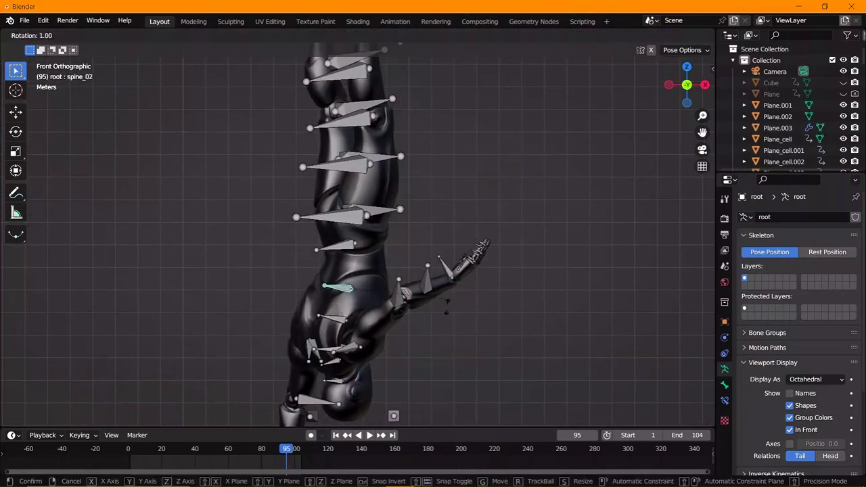
click(449, 306)
key(r)
key(r)
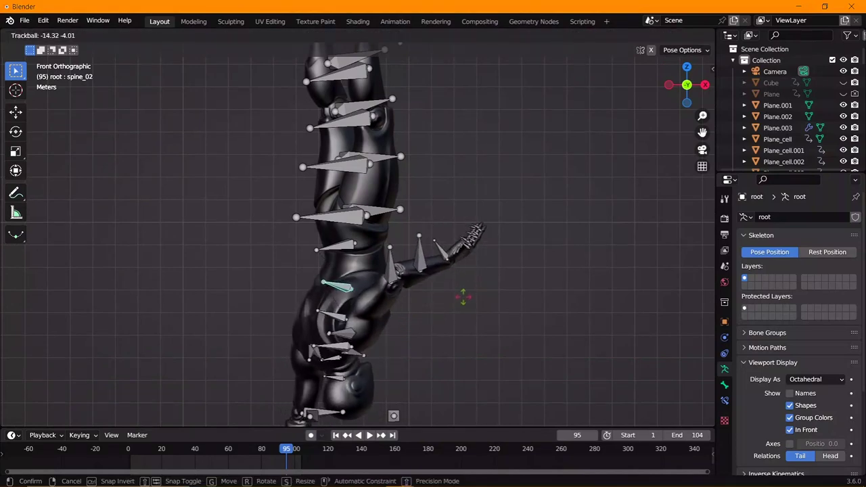
click(463, 296)
key(r)
click(477, 325)
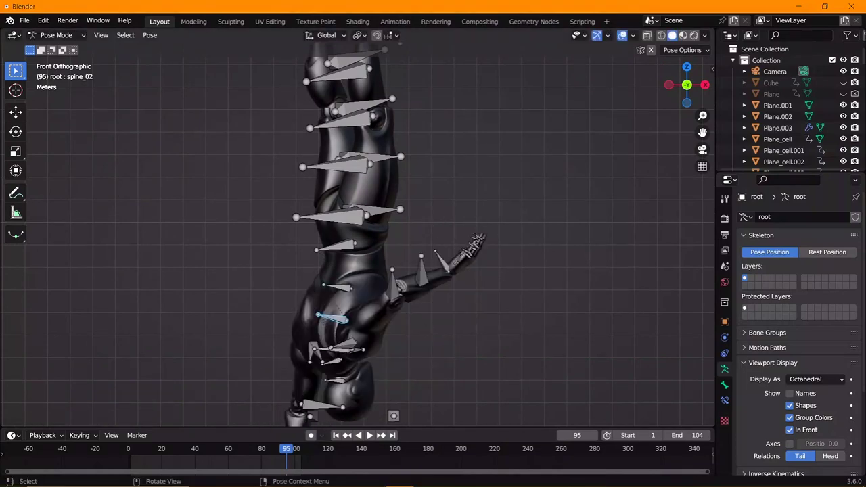
key(r)
key(r)
click(473, 304)
key(r)
click(376, 314)
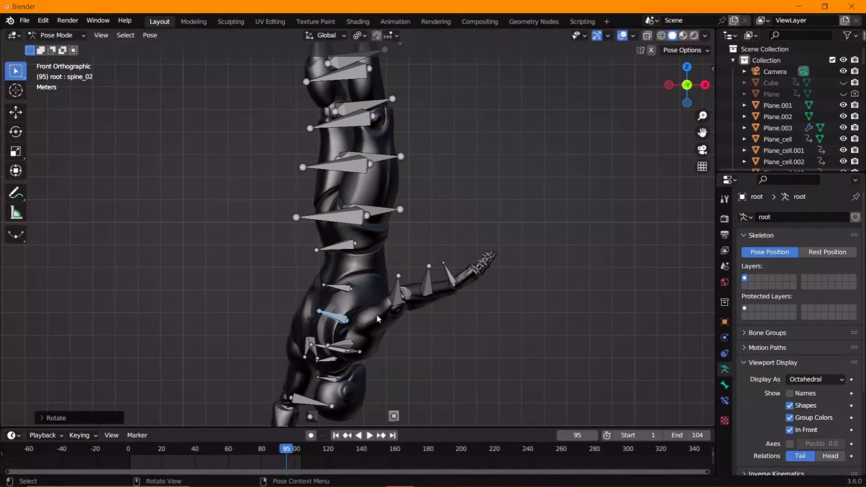
middle_drag(375, 314, 350, 264)
key(r)
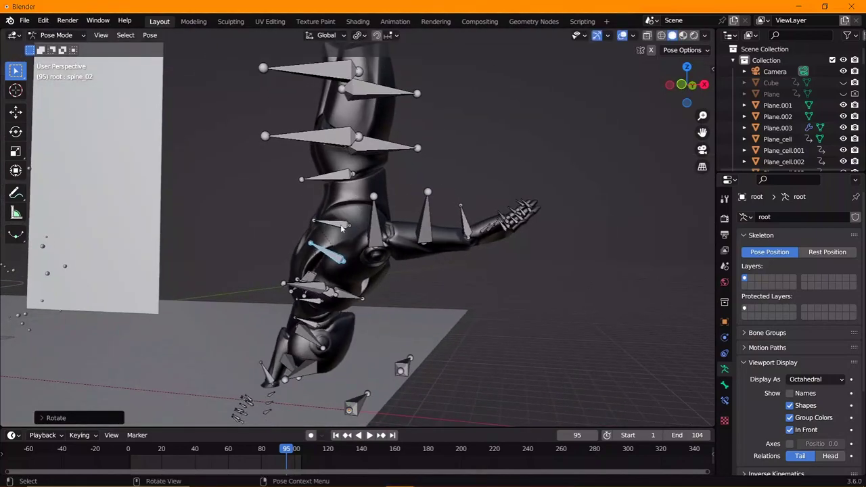
- Rotate the spine_01 bone and return to the front view
click(326, 175)
click(327, 174)
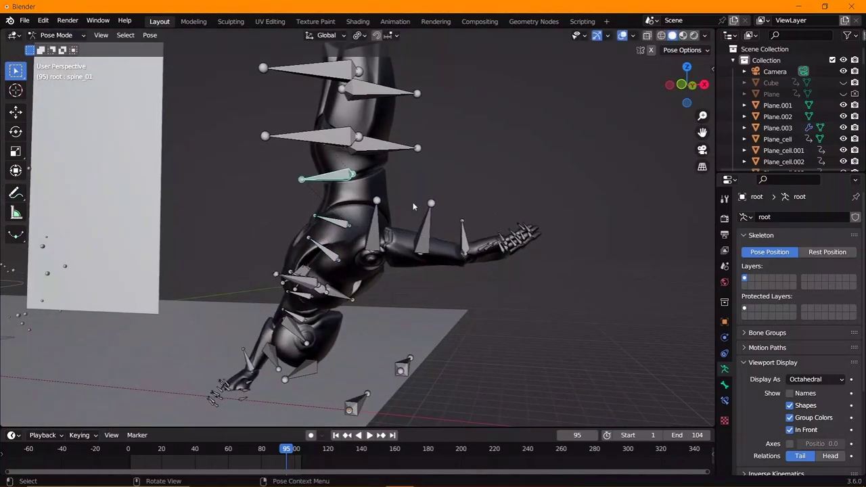
key(r)
click(406, 209)
key(KP_1)
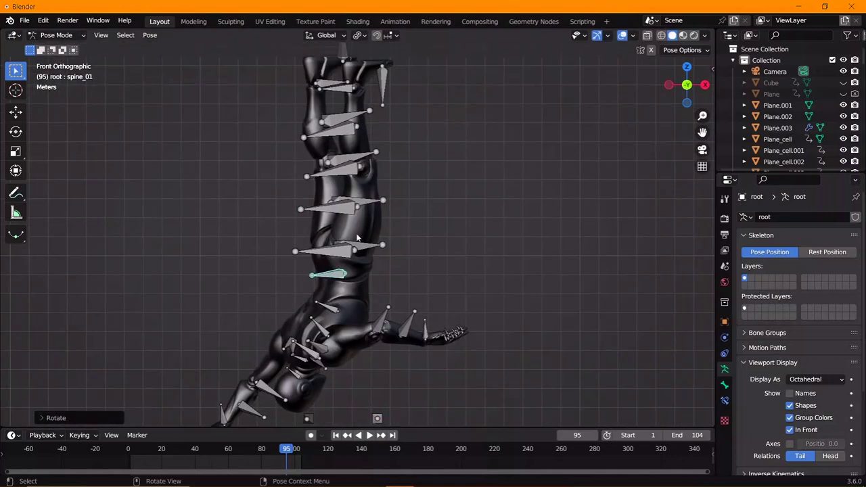
- Rotate the left thigh and left calf bones
key(r)
click(440, 108)
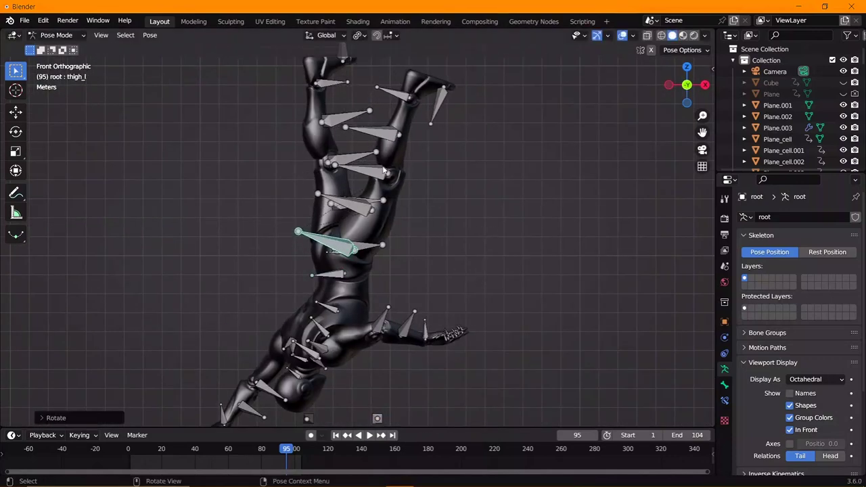
click(385, 172)
key(r)
click(460, 174)
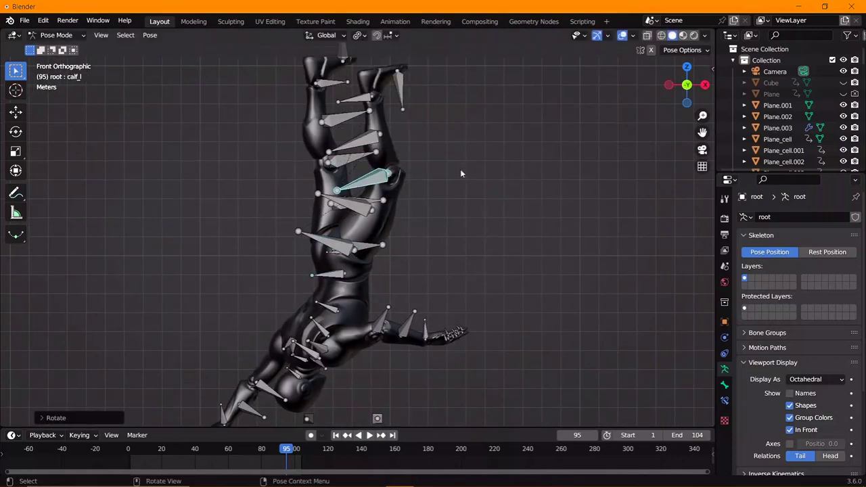
- Rotate the right thigh and right calf bones
click(323, 241)
key(r)
click(453, 241)
key(ctrl+z)
key(r)
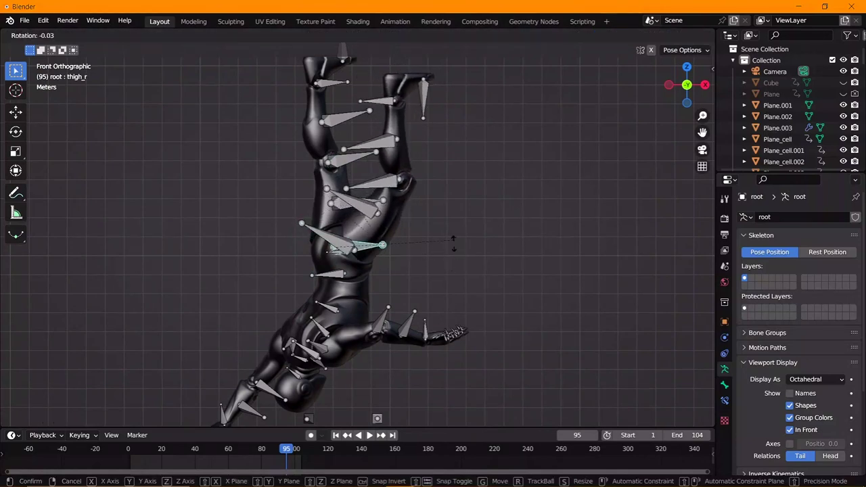
click(391, 221)
click(354, 165)
key(r)
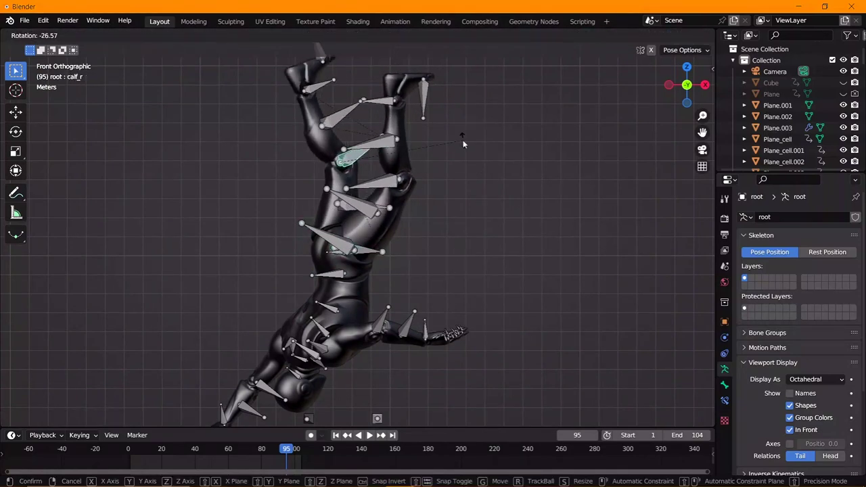
click(464, 144)
scroll(464, 144, down, 2)
- Rotate the left forearm, left upper arm and left upper-arm twist bones upward
click(388, 277)
key(r)
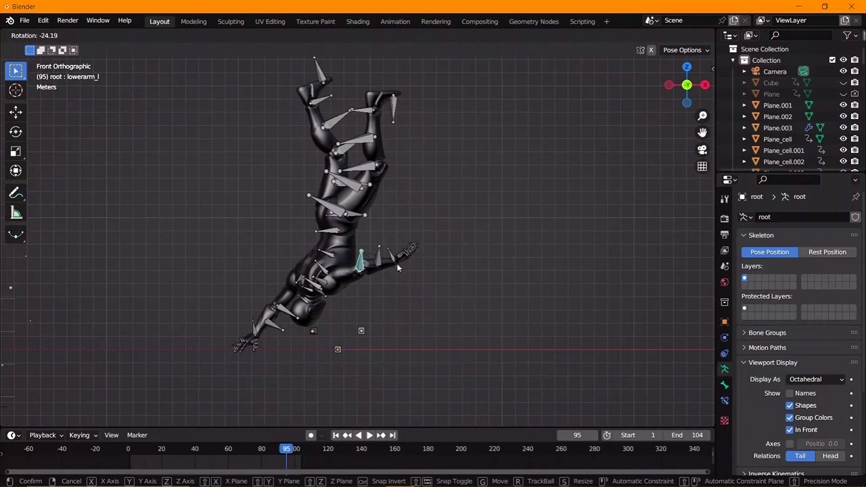
click(396, 268)
click(353, 277)
key(r)
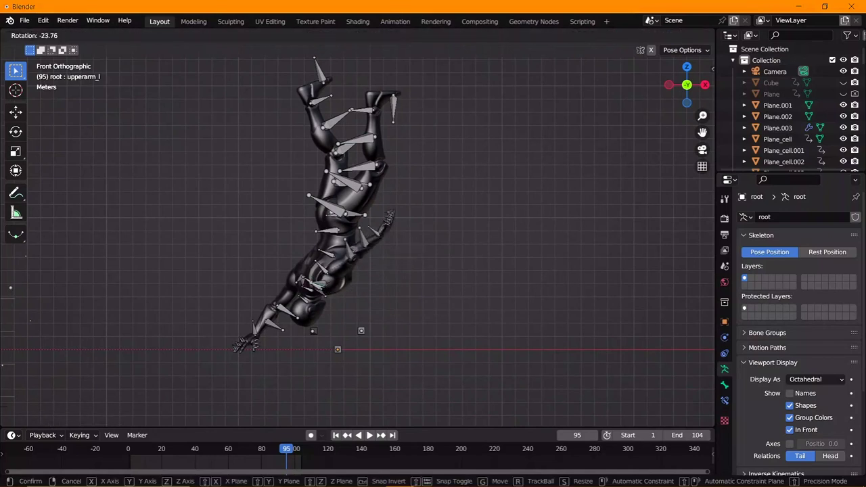
click(346, 282)
click(318, 284)
key(r)
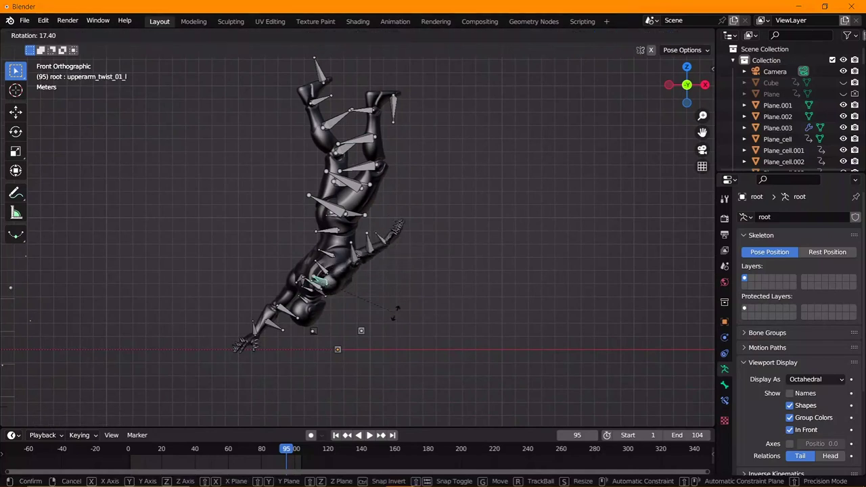
click(358, 298)
shift+middle_drag(359, 299, 356, 273)
- Re-rotate the right upper arm in two passes, then select the head bone
click(295, 256)
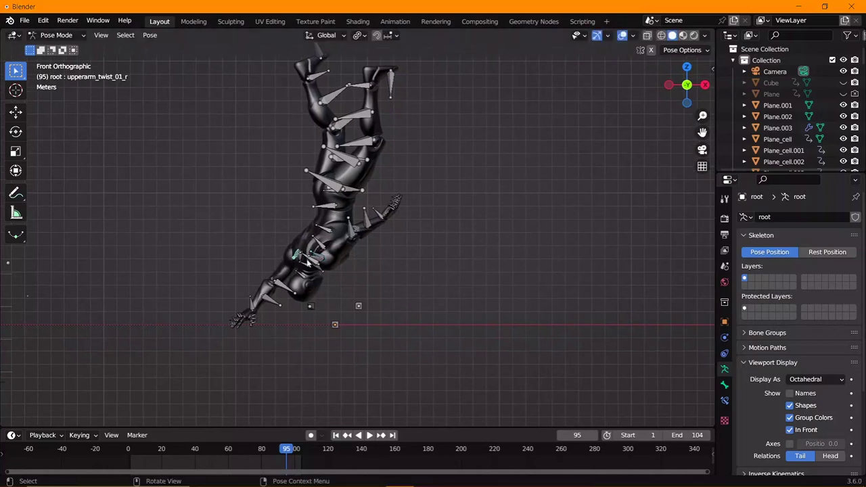
click(298, 257)
key(r)
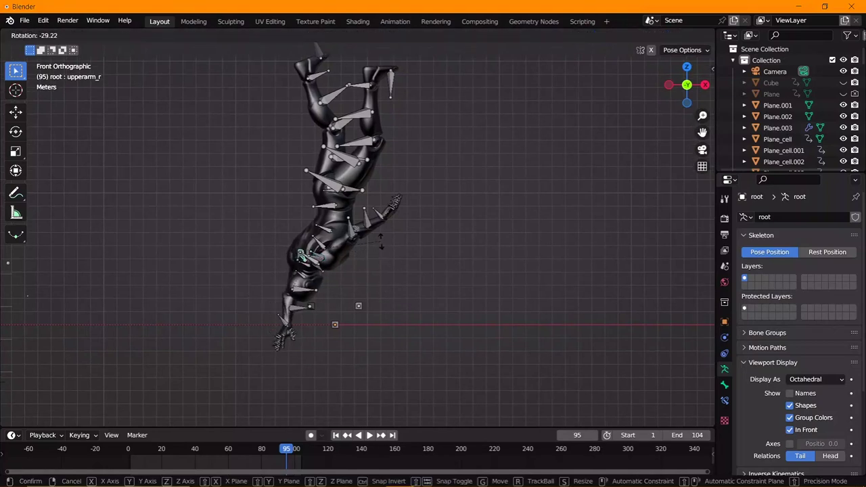
click(375, 245)
scroll(334, 281, down, 3)
scroll(334, 281, up, 3)
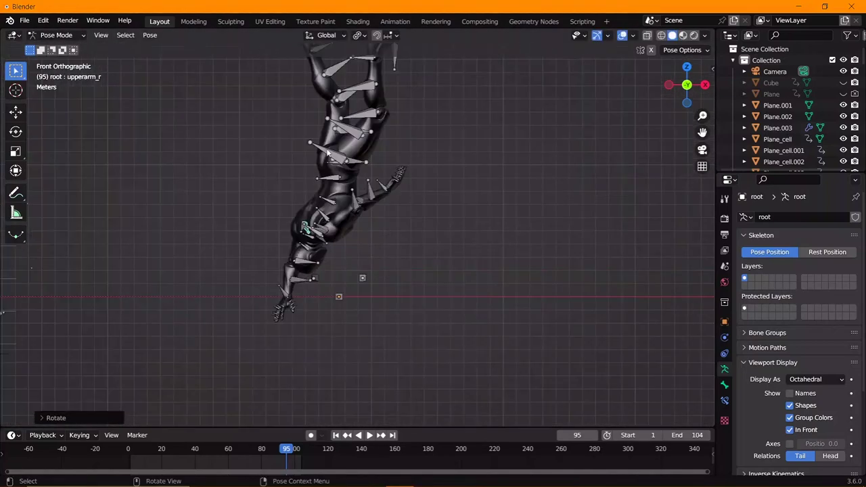
shift+middle_drag(334, 280, 368, 253)
click(298, 257)
key(r)
click(294, 257)
scroll(287, 257, up, 2)
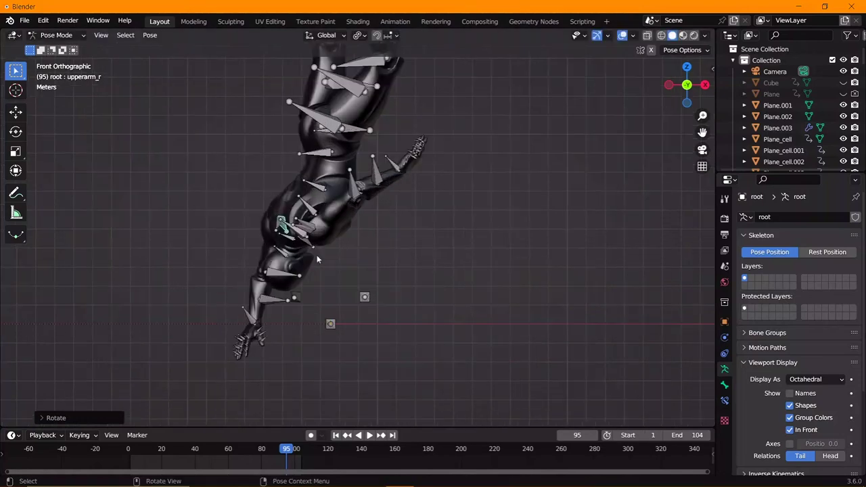
scroll(288, 257, up, 3)
click(223, 251)
- Turn the mannequin's head into its final posed angle
key(r)
click(325, 286)
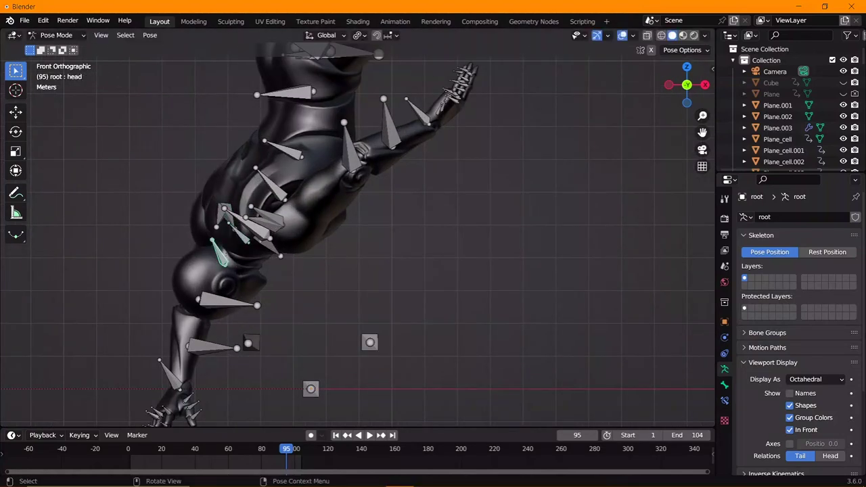
key(r)
click(274, 294)
scroll(322, 279, down, 3)
scroll(322, 279, down, 3)
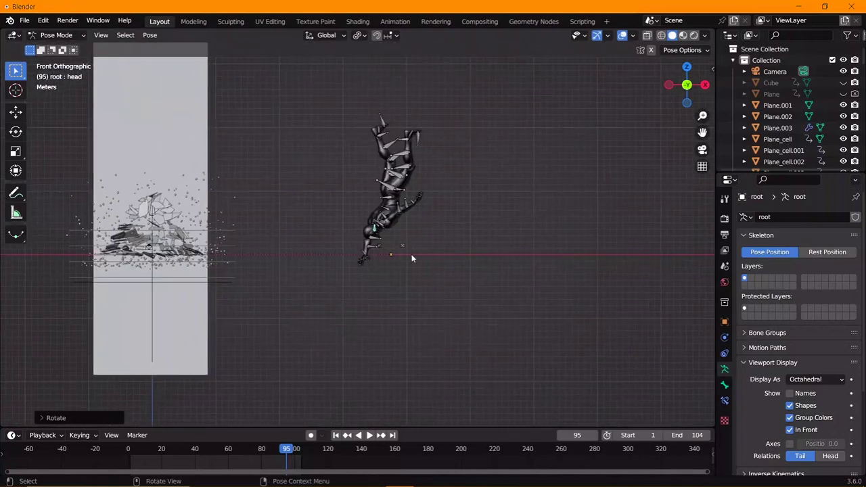
- Move the whole rig so the figure sits over the debris pile
key(ctrl+Tab)
shift+middle_drag(403, 236, 521, 241)
scroll(521, 241, up, 1)
key(g)
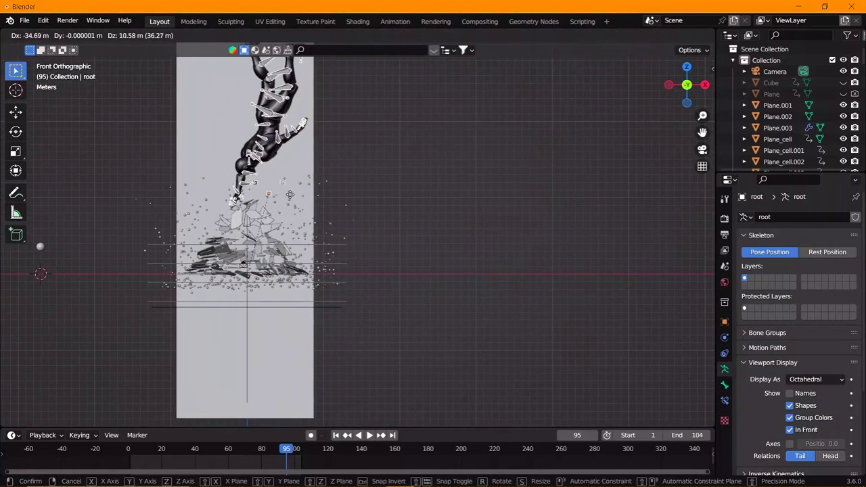
click(294, 193)
scroll(295, 193, up, 2)
scroll(295, 192, up, 4)
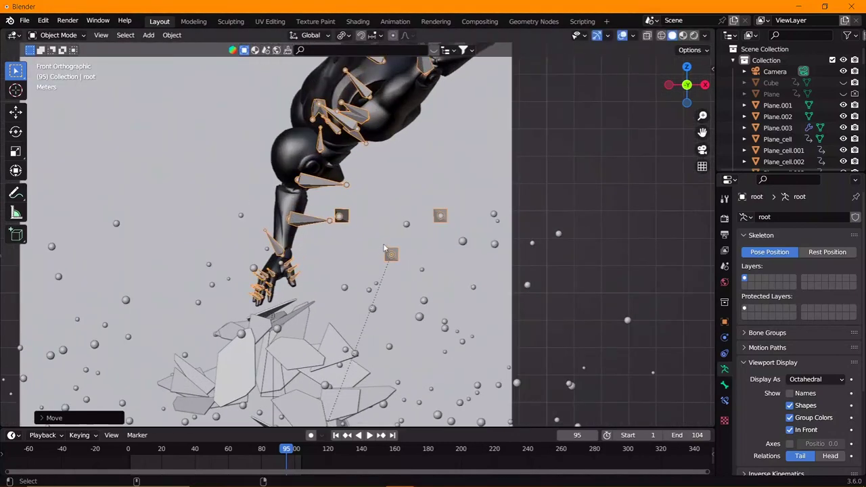
- Select the right foot IK control, then shift the whole figure to a new spot
key(ctrl+Tab)
click(391, 255)
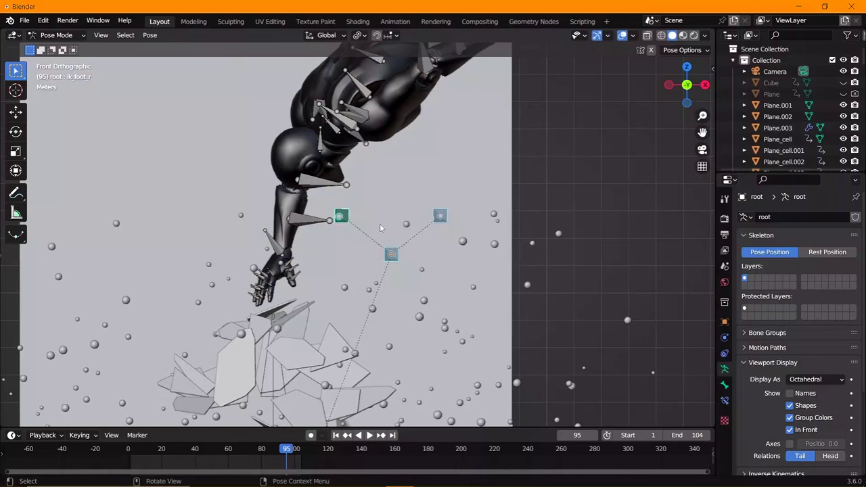
scroll(367, 247, down, 4)
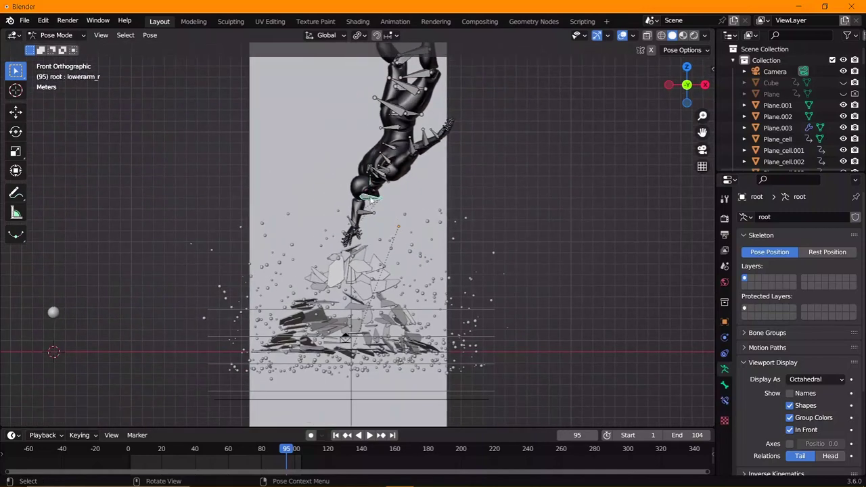
key(ctrl+Tab)
key(g)
click(452, 254)
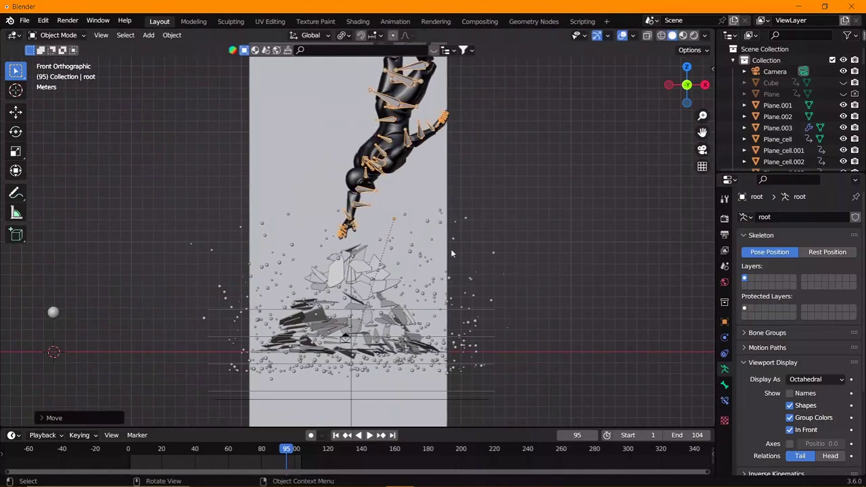
- In camera view, tilt the figure slightly and nudge it into the light beam
key(KP_0)
key(r)
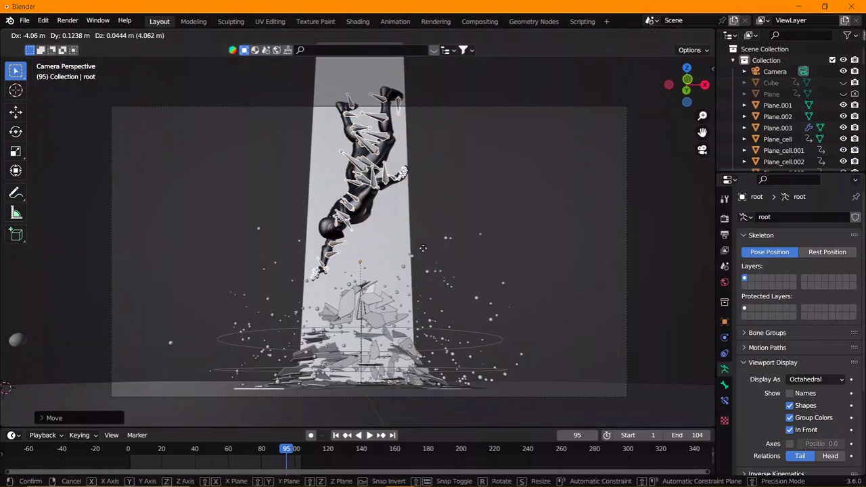
click(387, 270)
key(g)
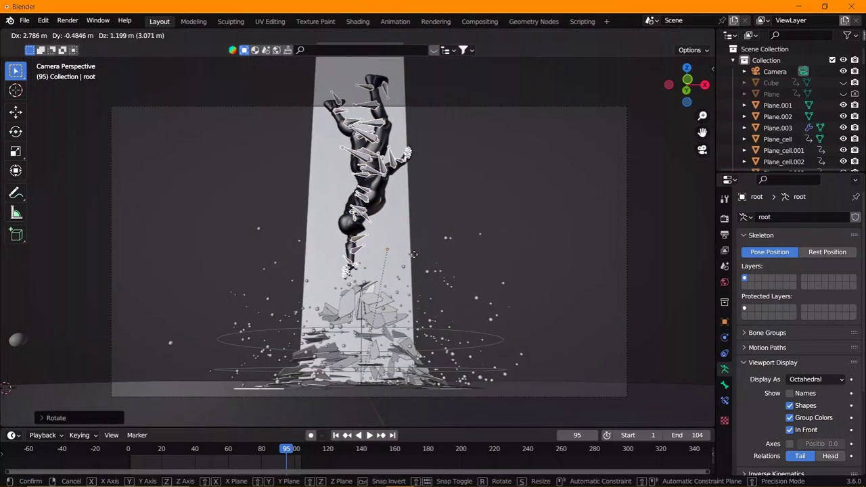
click(414, 258)
key(s)
right_click(426, 256)
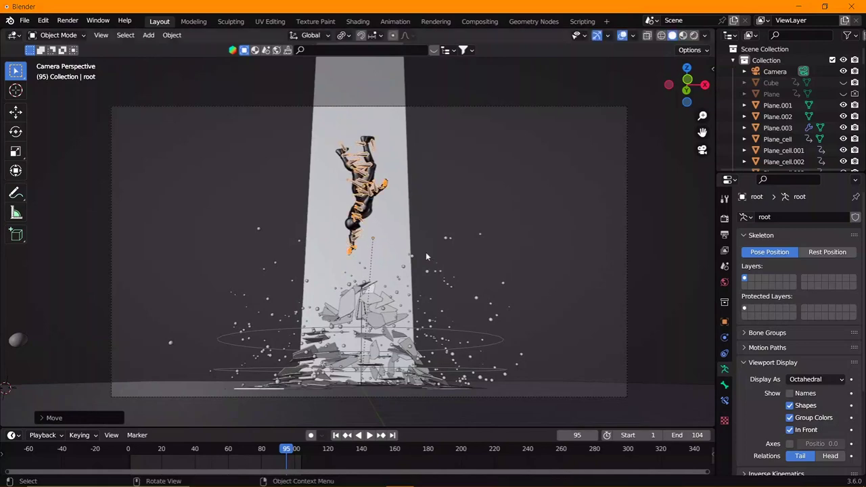
drag(171, 460, 305, 455)
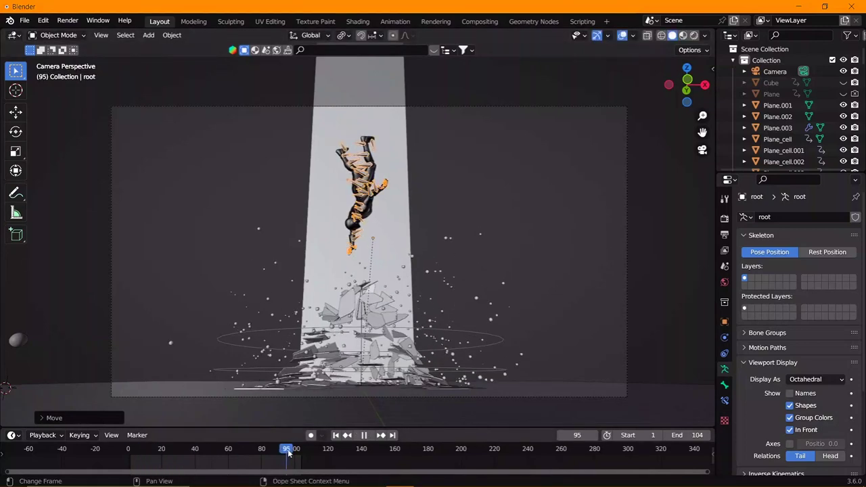
- At frame 100, lower the figure along Z and keyframe its location, rotation and scale
mouse_move(305, 454)
mouse_down()
mouse_move(159, 453)
mouse_move(295, 454)
mouse_up()
key(g)
key(z)
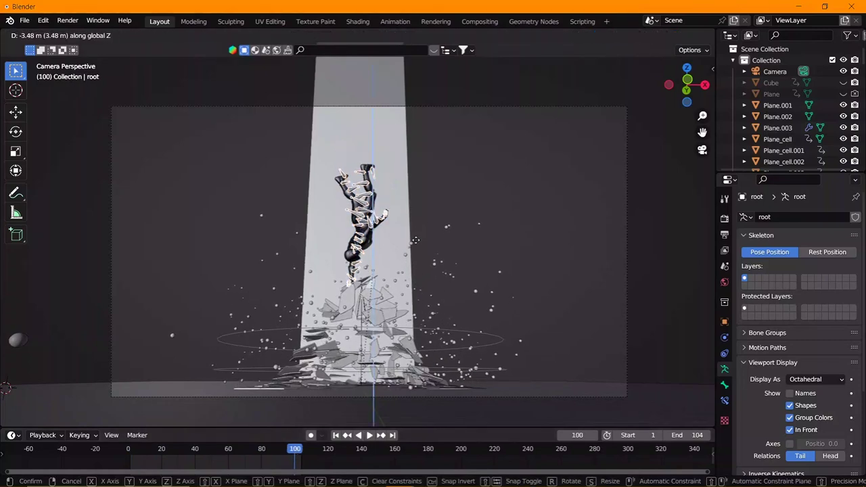
click(413, 251)
key(i)
click(399, 257)
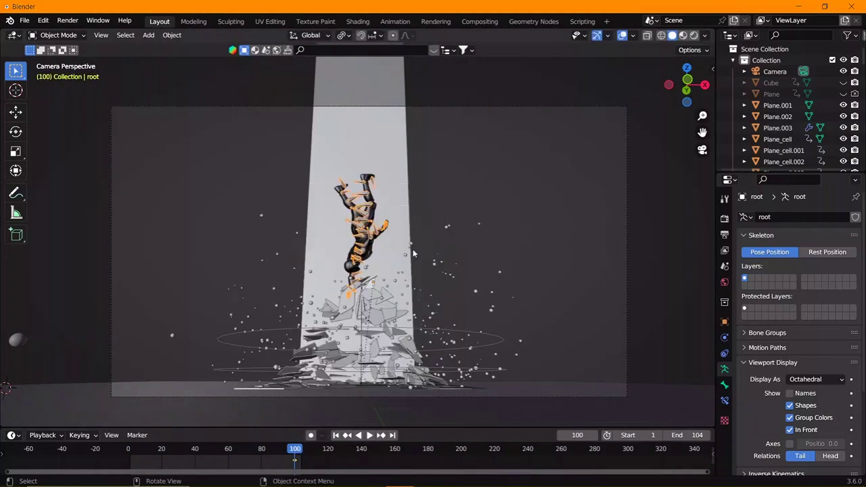
- At frame 0, raise the figure 21.54 m along Z, keyframe it, and preview the fall
key(shift+Left)
key(z)
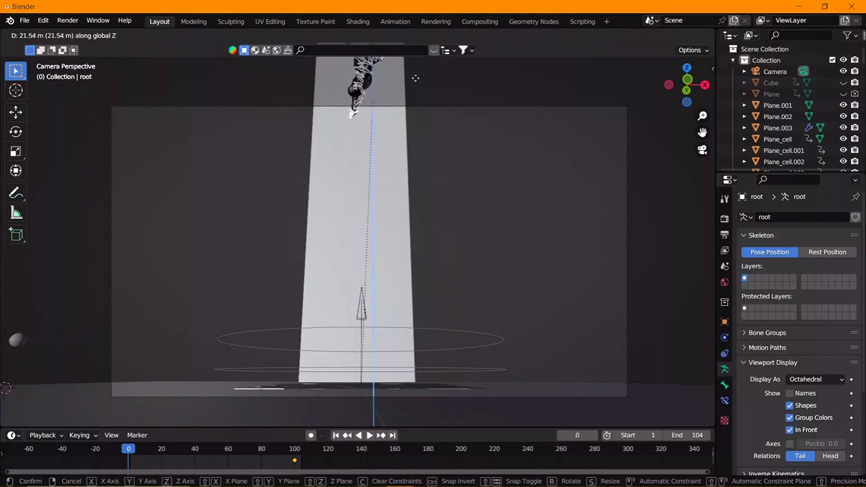
click(414, 90)
key(i)
click(415, 125)
key(space)
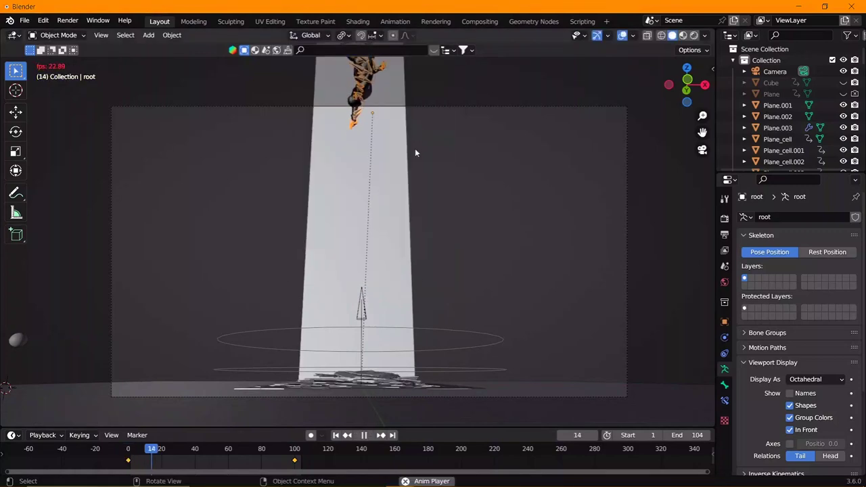
key(space)
- Tumble the figure with two rotations at frame 0, rekey it, and replay the fall
key(shift+Left)
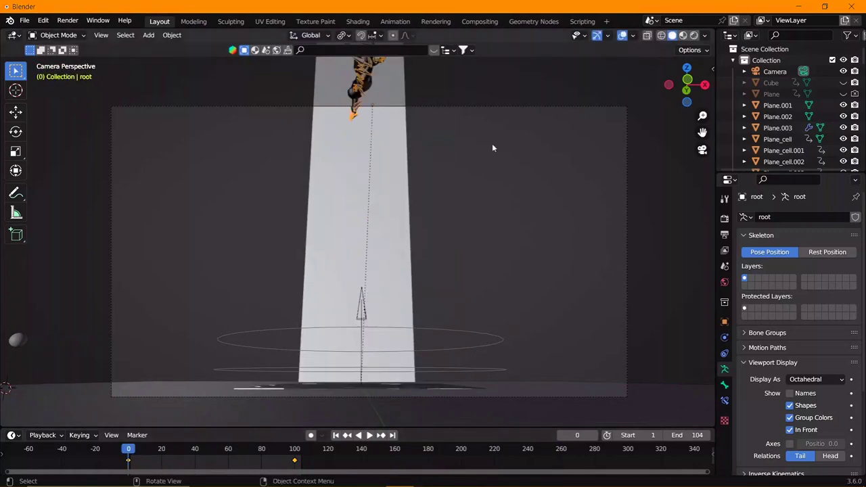
key(r)
key(r)
click(479, 154)
key(r)
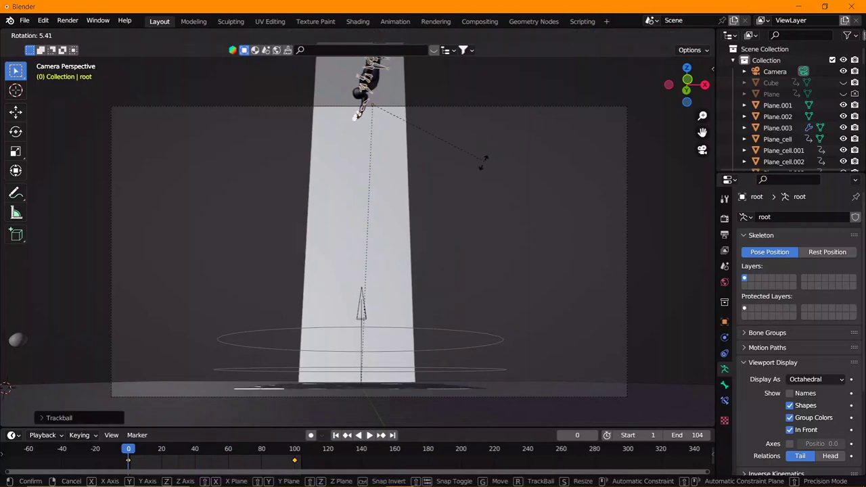
click(486, 122)
key(i)
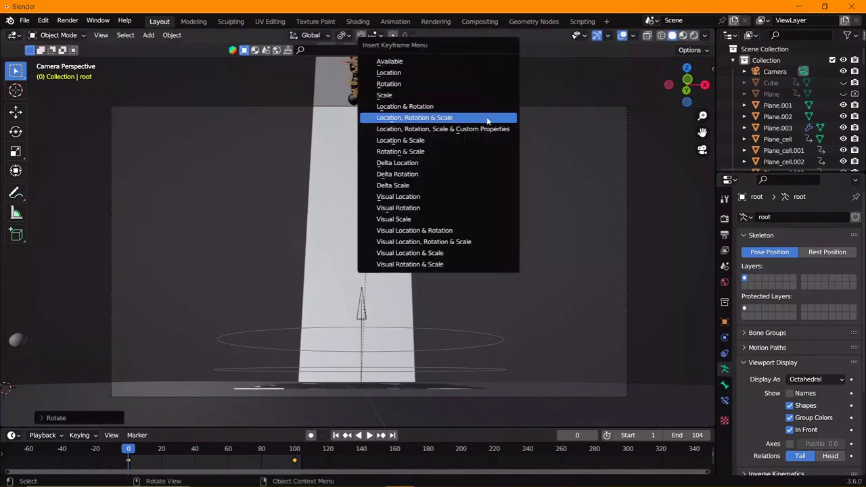
click(487, 123)
key(space)
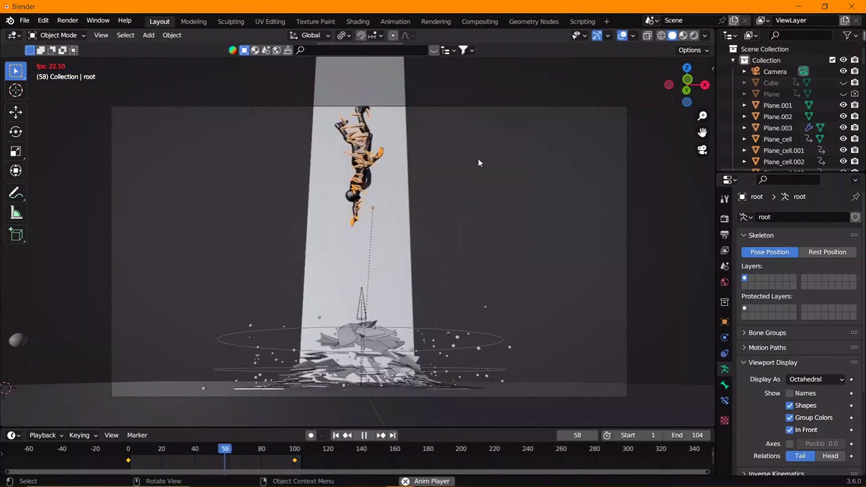
key(space)
key(space)
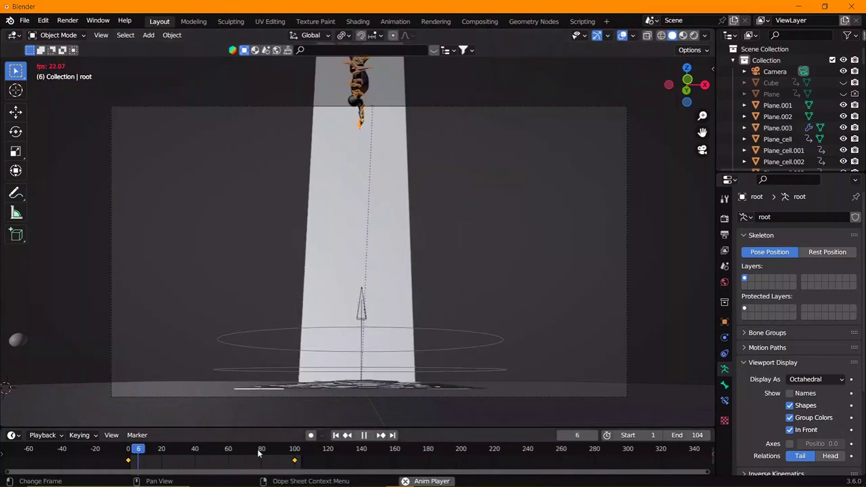
key(space)
- Switch to Rendered shading, unhide the Cube for purple haze, and restore viewport overlays
click(693, 35)
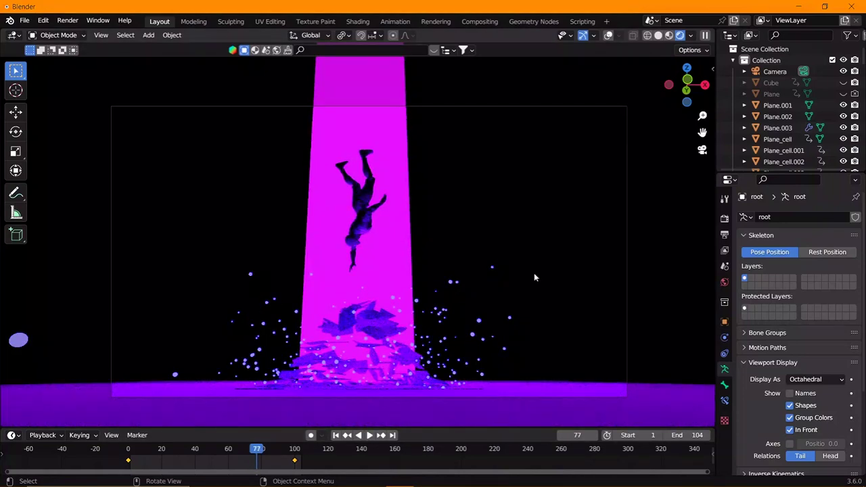
click(842, 83)
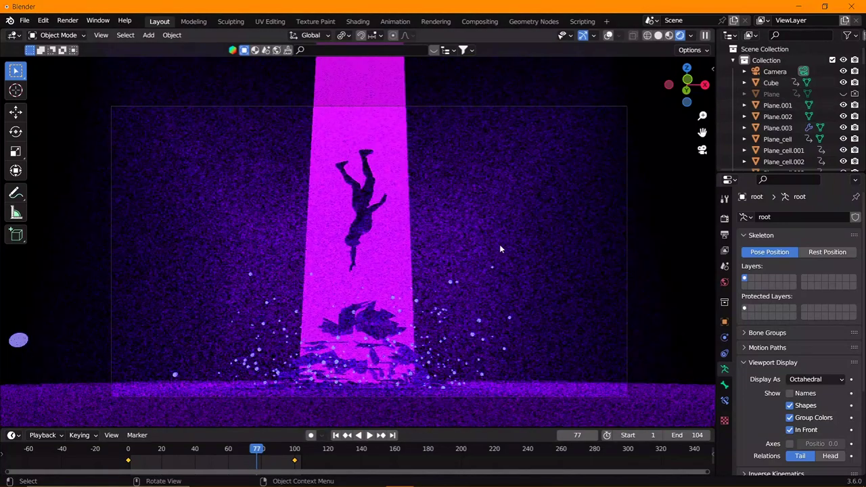
click(609, 35)
key(shift+a)
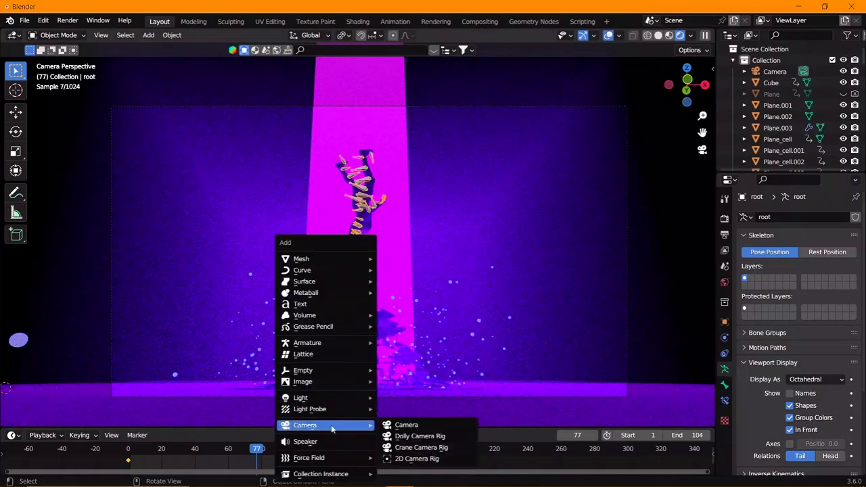
- Add a UV sphere, then cancel its move and undo the addition
click(412, 292)
key(g)
key(z)
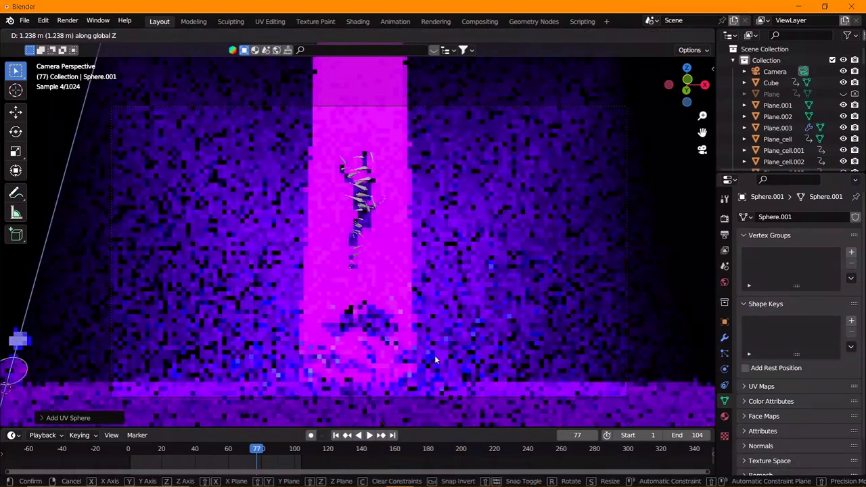
key(Escape)
key(ctrl+z)
- Return to solid shading and select the existing Sphere, viewing the scene from above
click(24, 345)
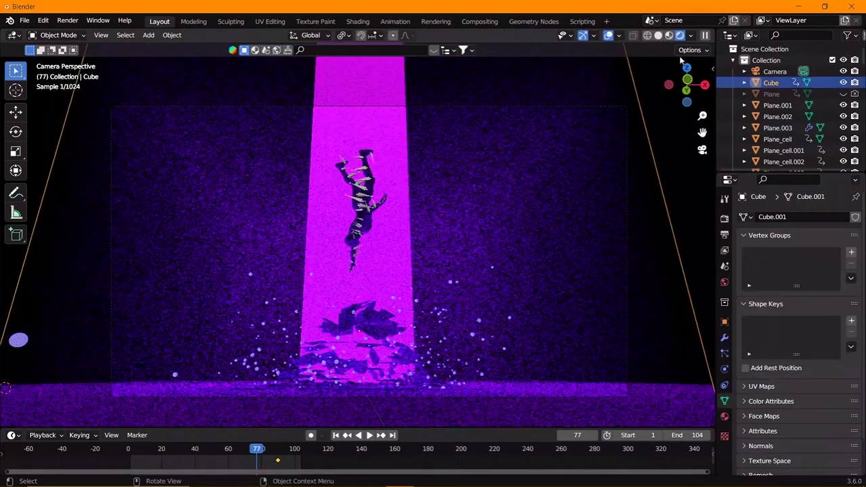
key(z)
key(KP_Decimal)
click(74, 270)
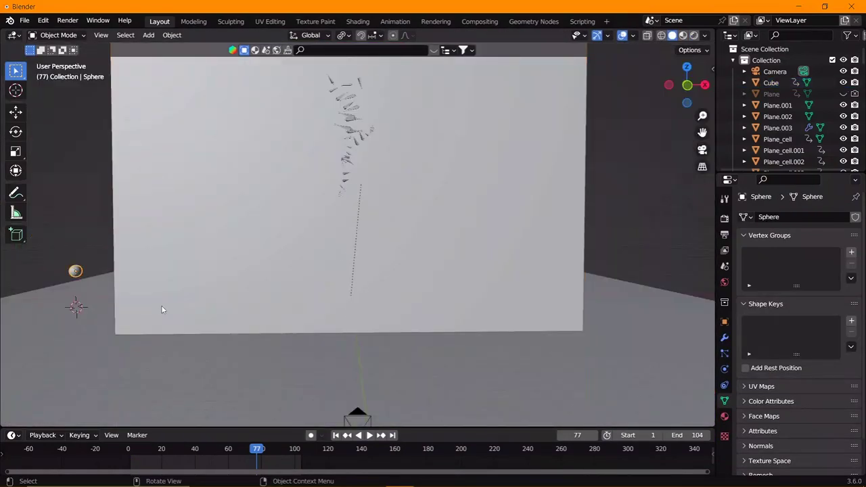
mouse_move(161, 305)
middle_down()
mouse_move(277, 235)
mouse_move(333, 255)
middle_up()
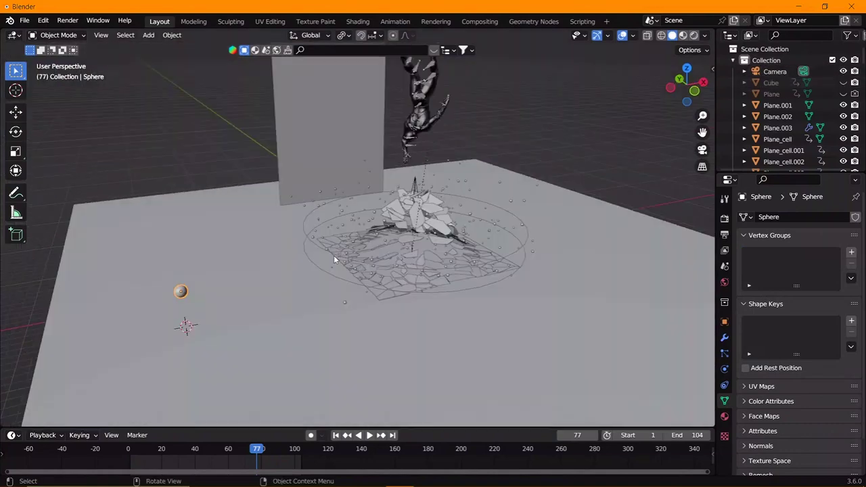
key(KP_7)
- Reposition the Sphere and scale it up, checking from camera, front and side views
key(g)
click(539, 257)
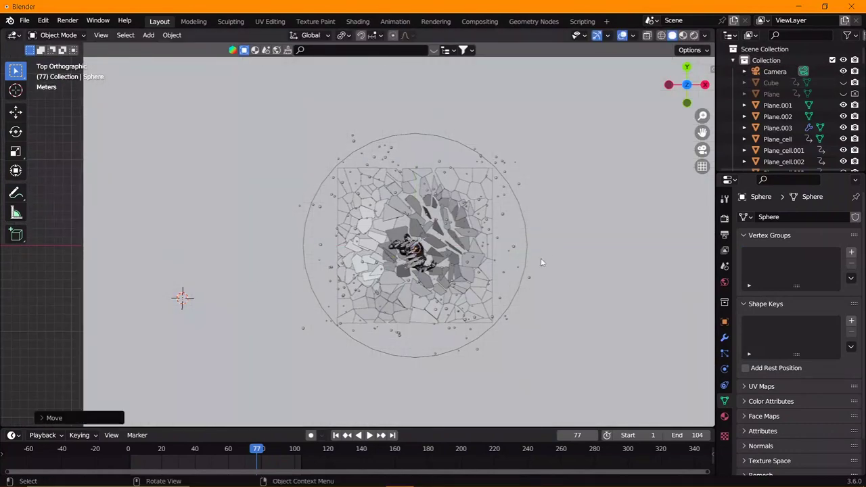
key(KP_0)
key(KP_1)
key(KP_3)
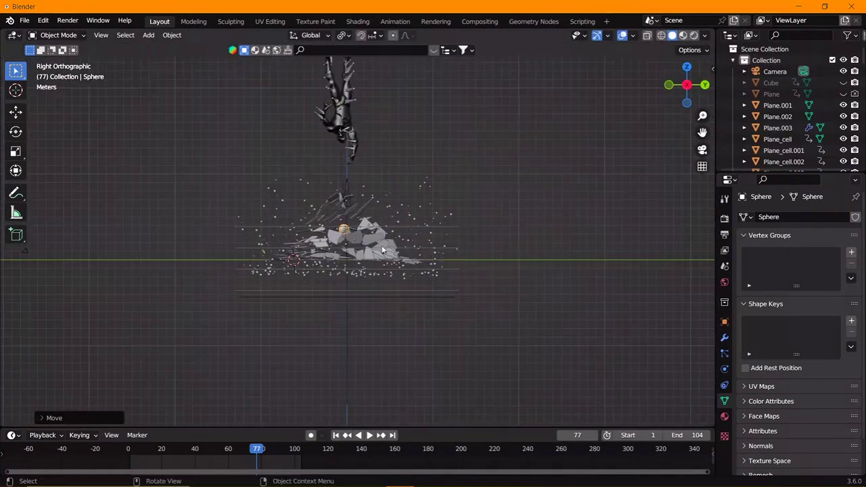
key(KP_0)
key(s)
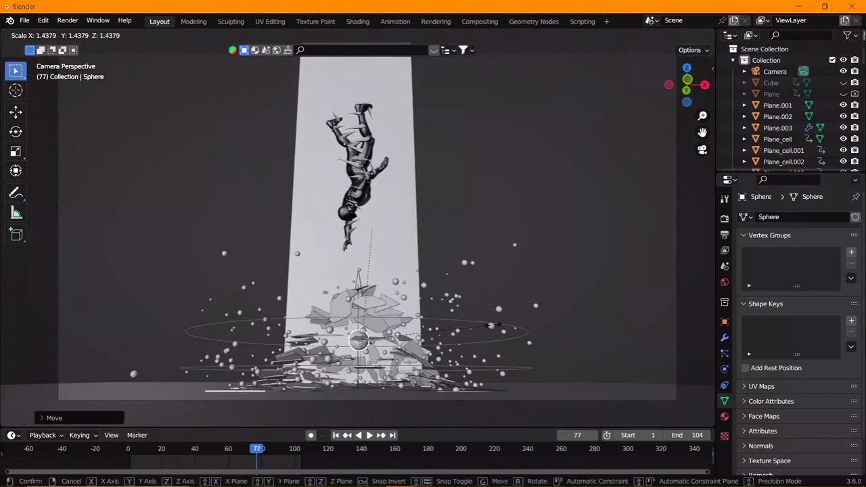
click(493, 327)
- At frame 0, lower the Sphere along Z and keyframe its scale
click(128, 450)
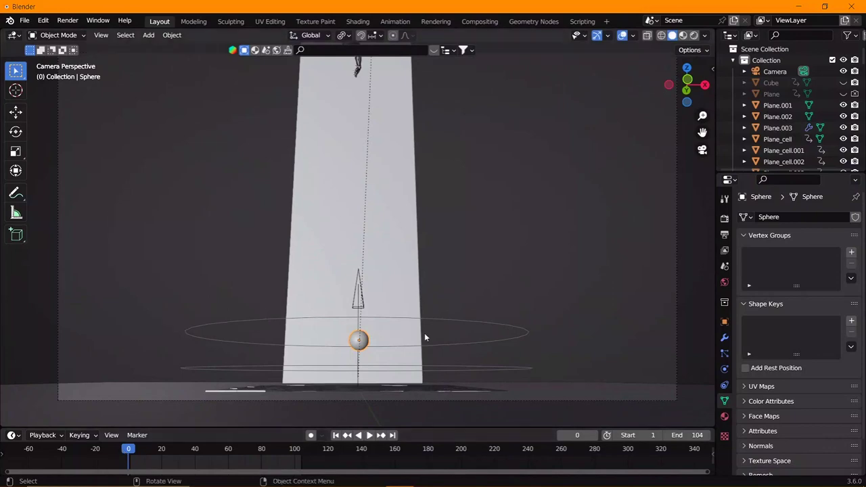
key(g)
key(z)
click(427, 384)
key(i)
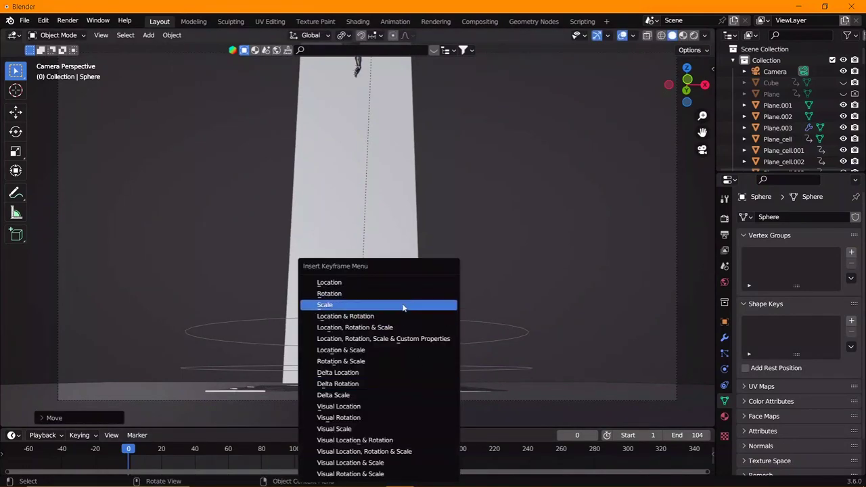
click(403, 305)
key(space)
- At frame 90, move the Sphere along Z, keyframe it, and play back the result
drag(270, 453, 279, 457)
key(g)
key(z)
click(455, 278)
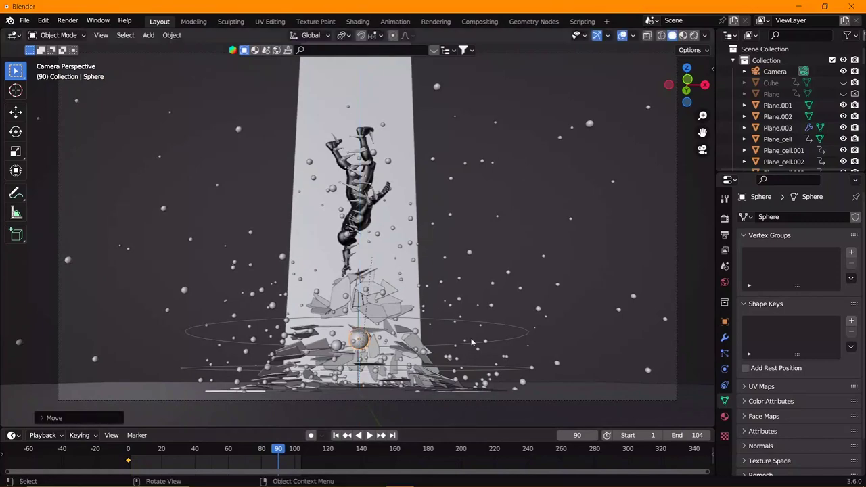
key(i)
click(454, 279)
key(space)
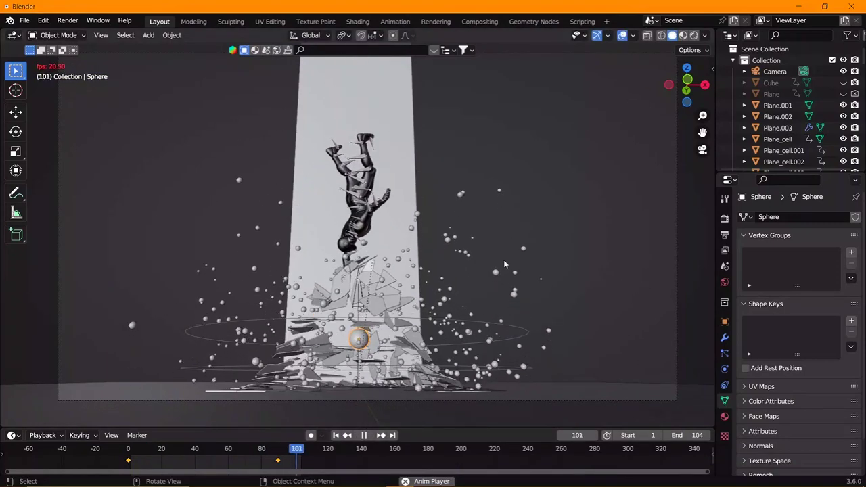
key(space)
drag(276, 472, 294, 460)
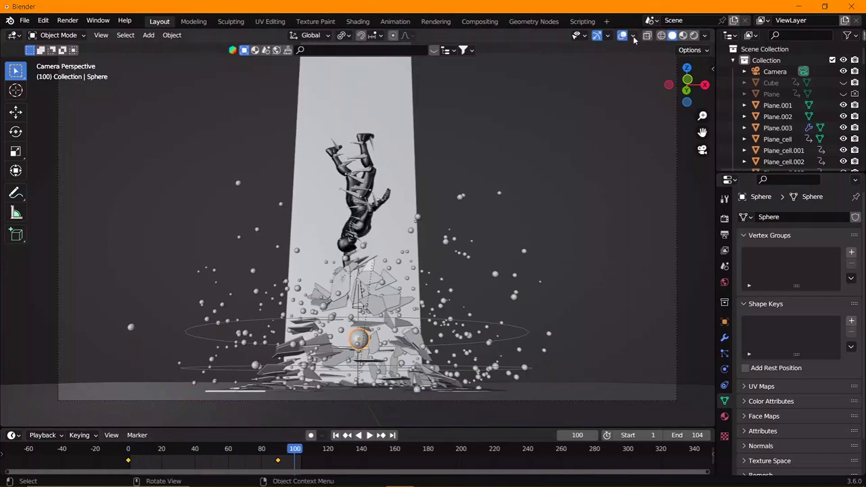
- Set Material.003's Emission Strength to 122.1, previewing in Rendered shading with the Cube visible
click(693, 35)
click(724, 416)
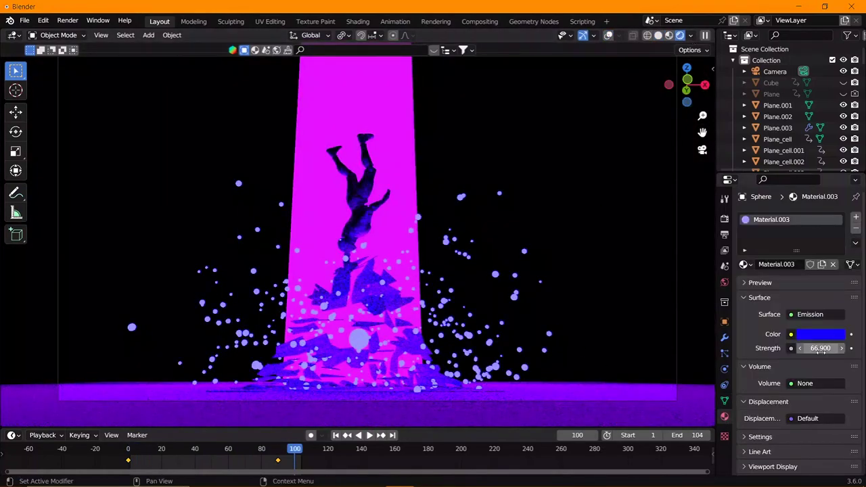
drag(820, 349, 845, 349)
click(843, 82)
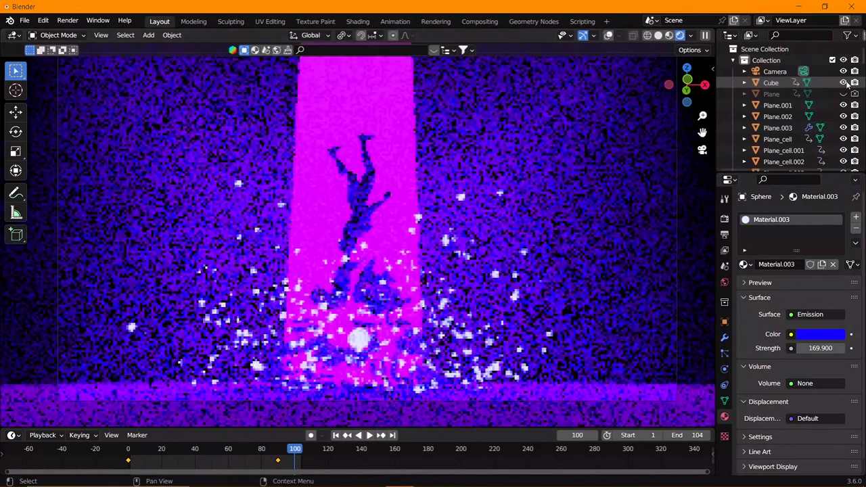
drag(813, 346, 842, 346)
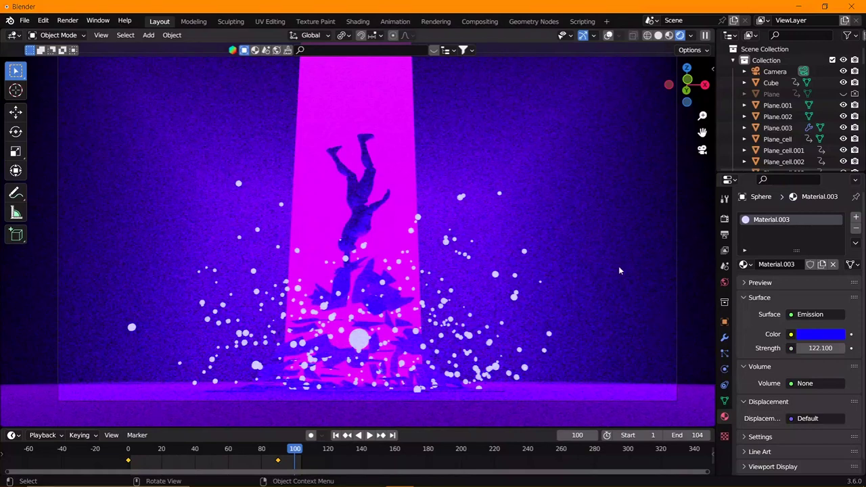
click(660, 39)
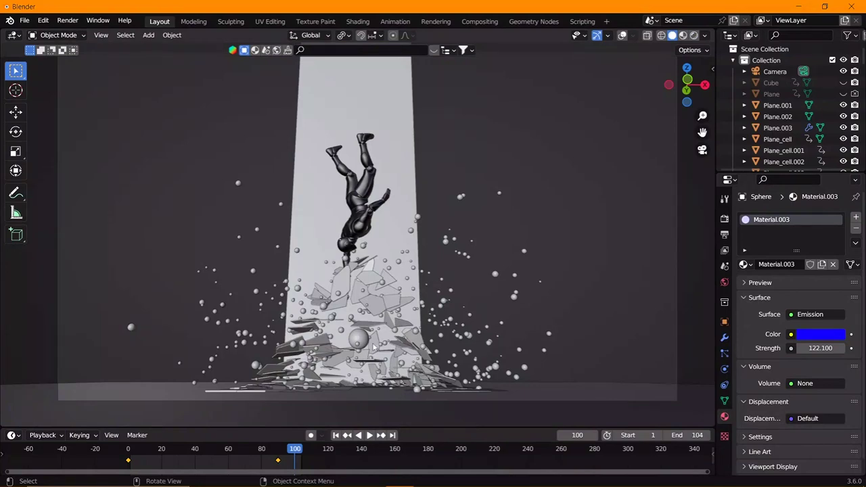
middle_drag(379, 366, 365, 324)
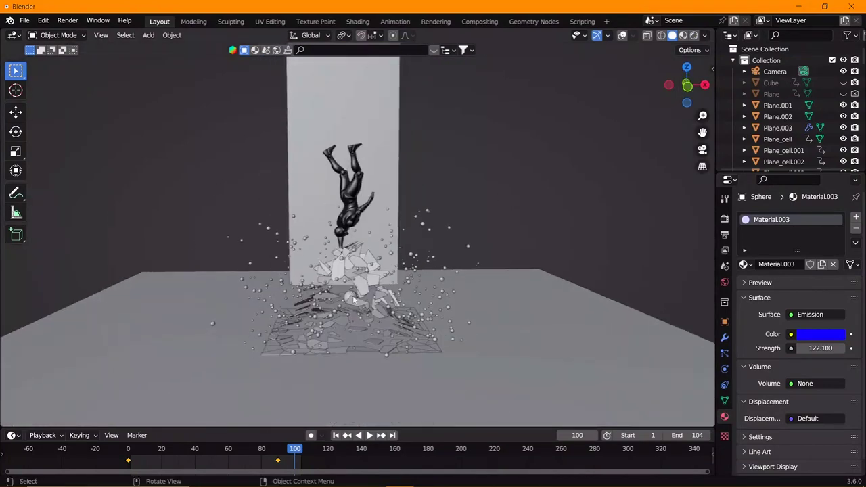
- Add a plane, resize it, and raise it along Z above the shattered floor
scroll(371, 334, up, 2)
scroll(371, 334, up, 4)
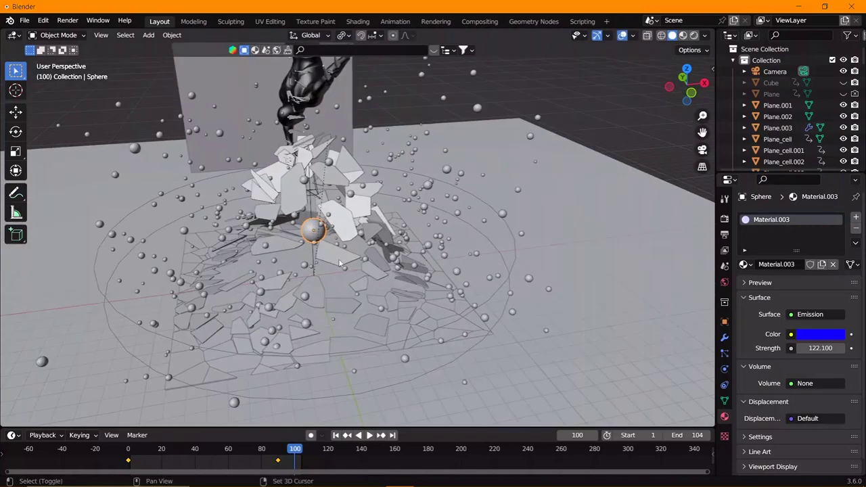
shift+middle_drag(265, 359, 502, 315)
scroll(502, 314, down, 5)
key(shift+a)
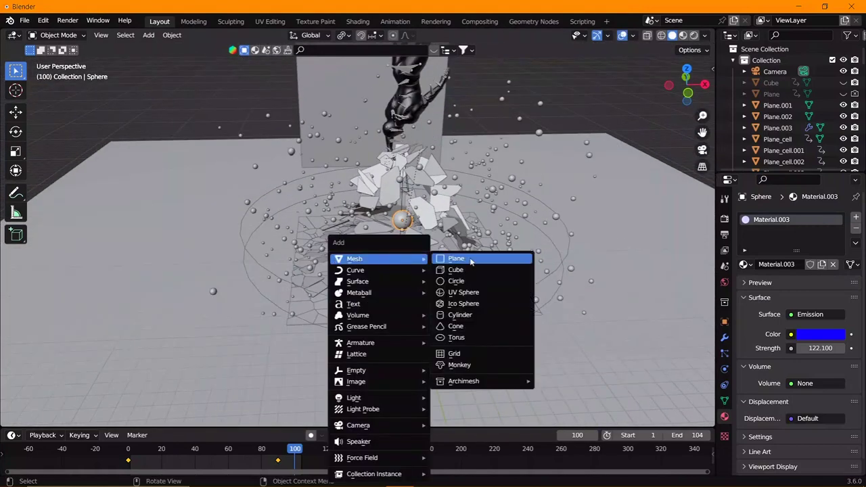
click(447, 256)
key(s)
click(445, 260)
scroll(445, 260, down, 3)
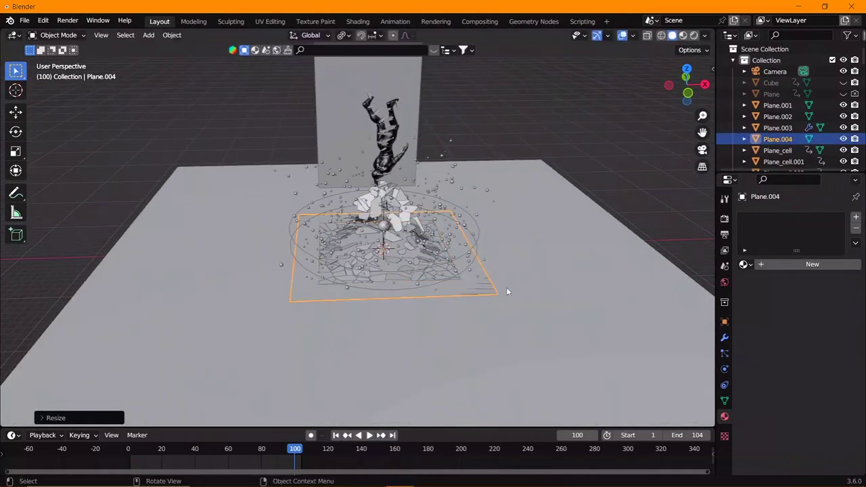
scroll(506, 286, up, 3)
key(g)
key(z)
click(467, 261)
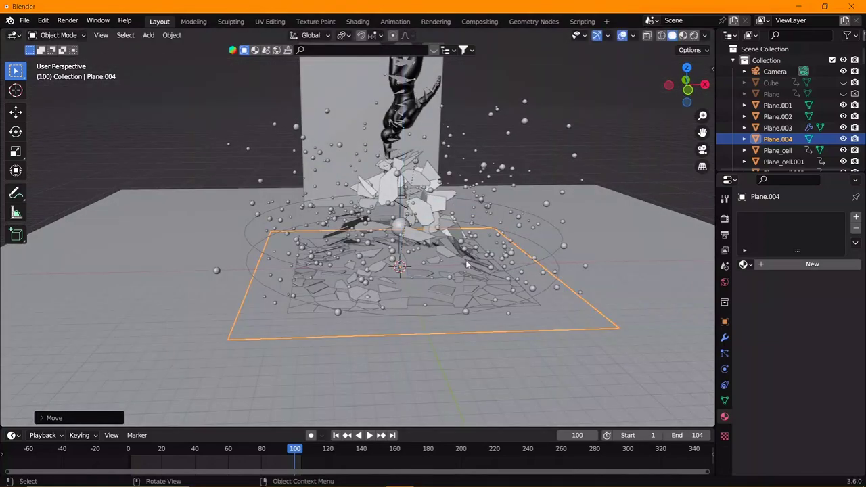
- Subdivide Plane.004 in Edit Mode with 40 cuts, then return to Object Mode
mouse_move(508, 270)
middle_down()
mouse_move(512, 334)
mouse_move(438, 317)
middle_up()
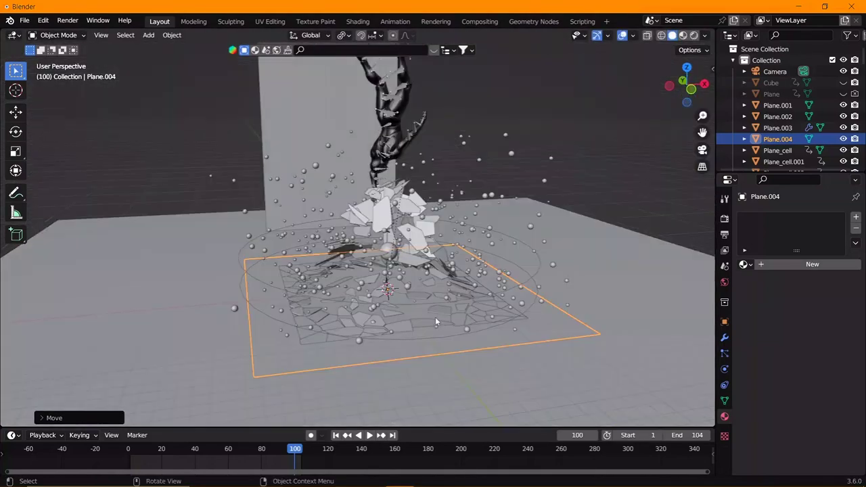
key(shift+a)
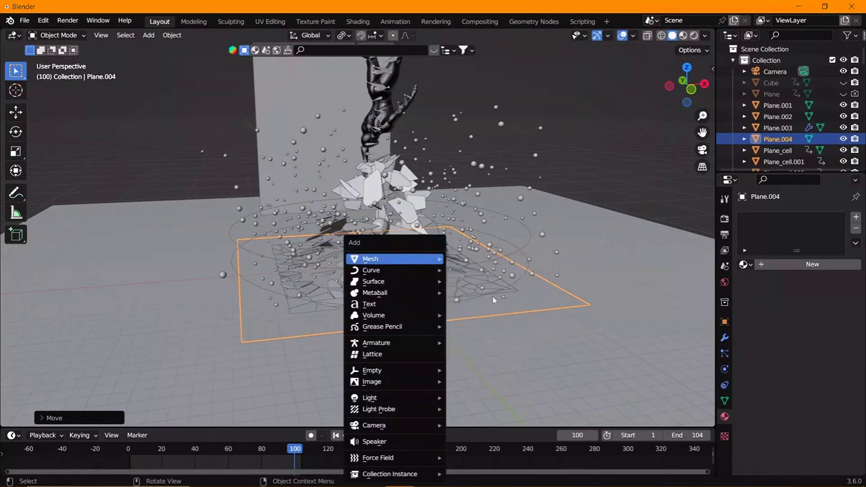
key(Escape)
key(Tab)
middle_drag(409, 307, 411, 257)
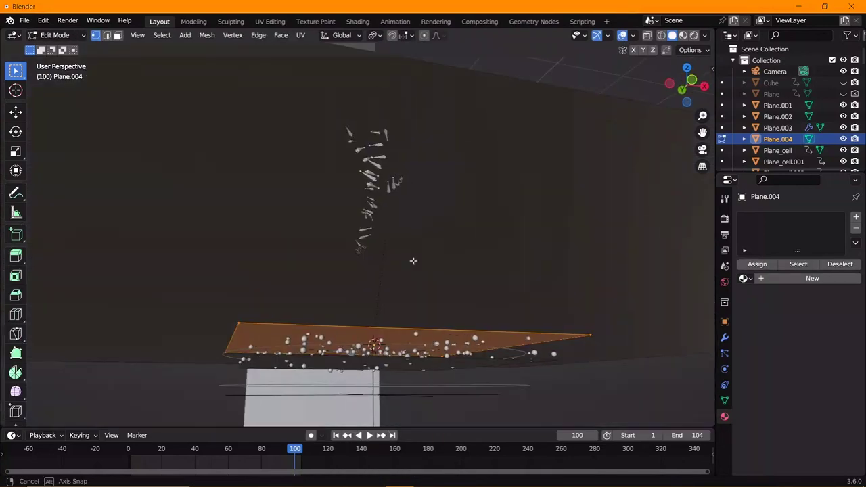
right_click(365, 261)
click(318, 235)
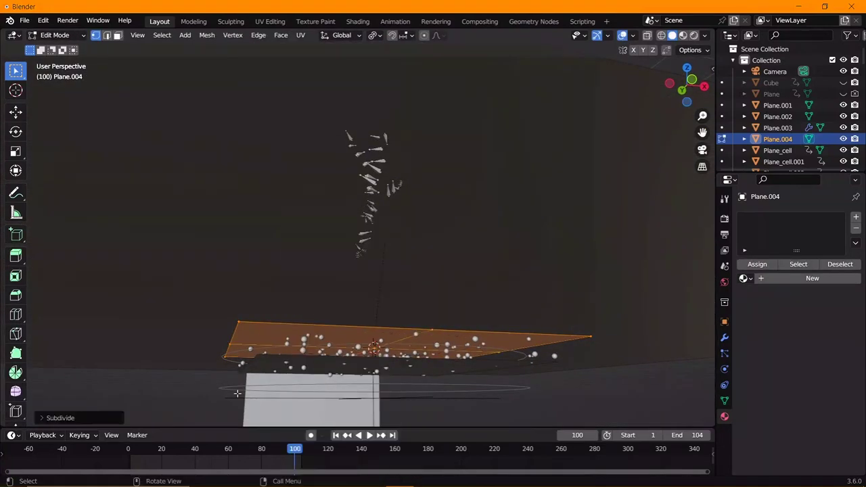
click(87, 418)
drag(143, 341, 169, 340)
text(40)
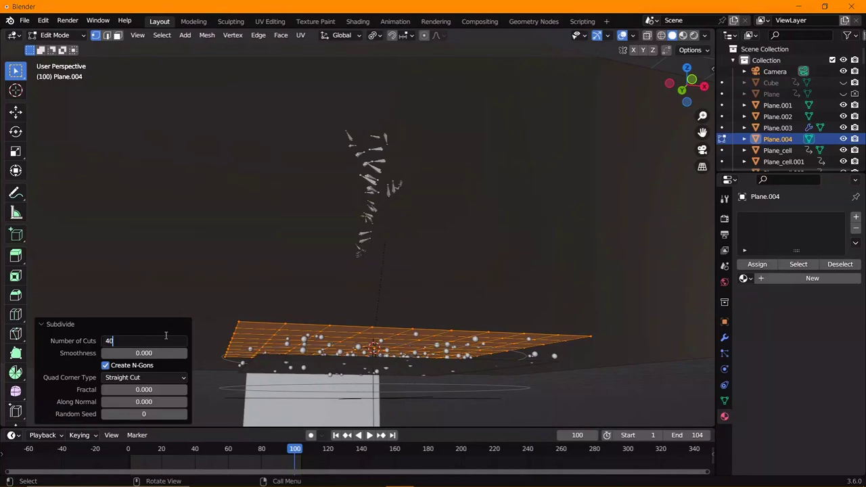
key(Return)
key(Tab)
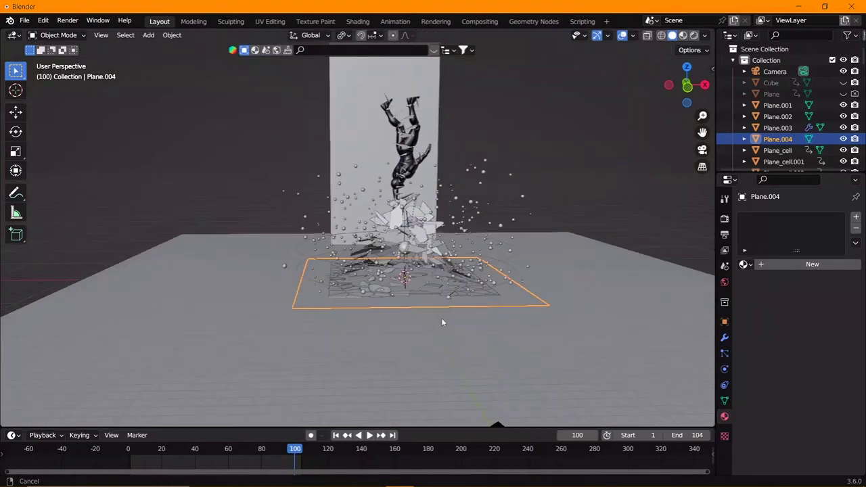
middle_drag(440, 323, 441, 341)
- Add a particle system to the plane and switch its render type away from Halo
click(723, 353)
click(855, 217)
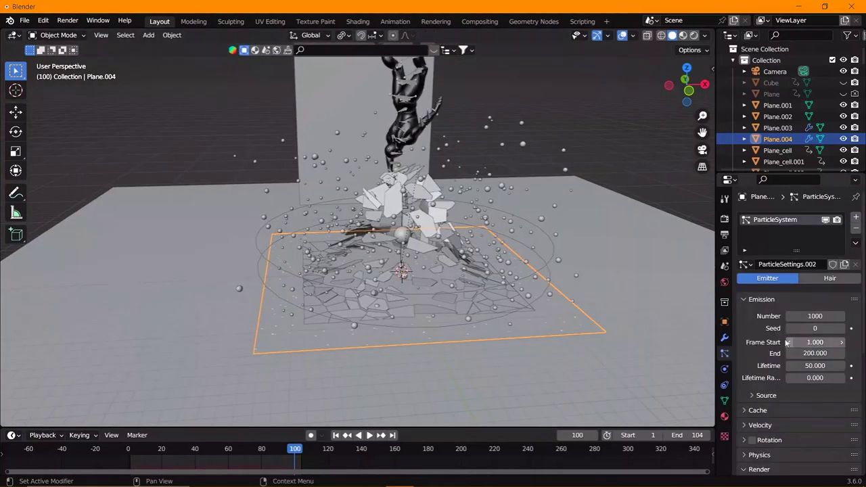
scroll(786, 343, down, 5)
click(811, 322)
click(801, 332)
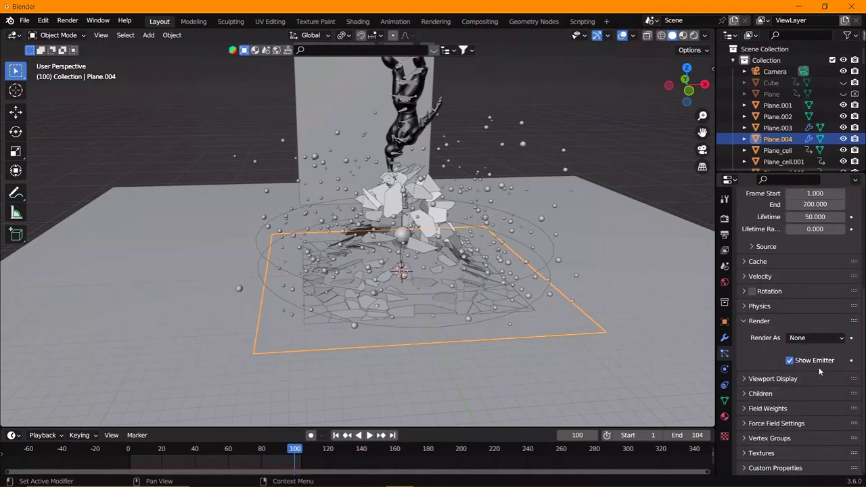
- Add an Explode modifier to the plane and play from the start to watch it shatter
click(724, 337)
click(798, 217)
click(747, 350)
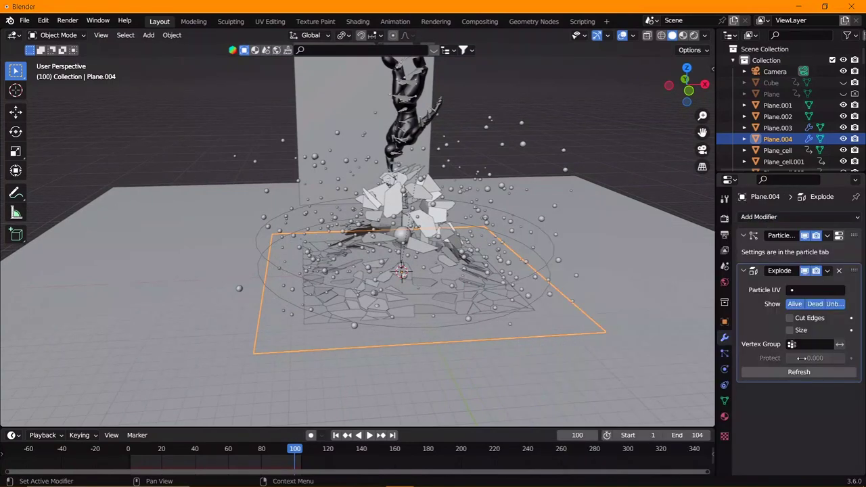
click(122, 459)
key(space)
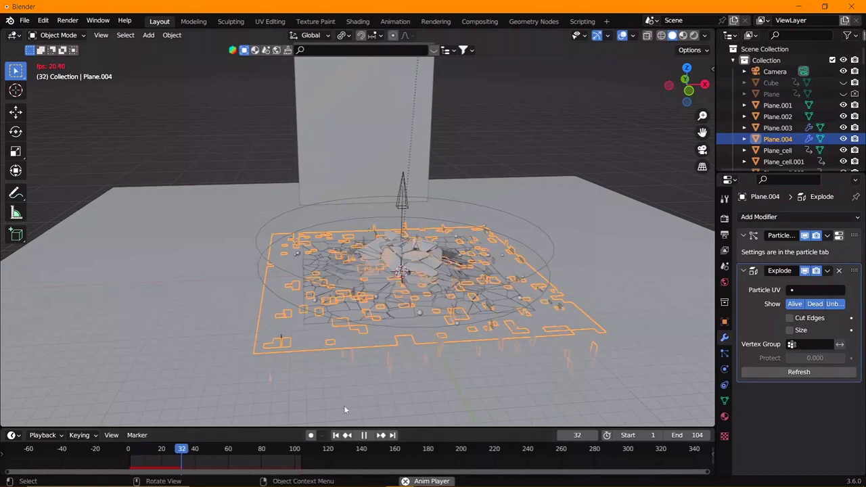
middle_drag(343, 405, 584, 365)
- Expand the particle Force Field and Field Weights panels and collapse the Render panel
click(724, 353)
scroll(816, 404, down, 5)
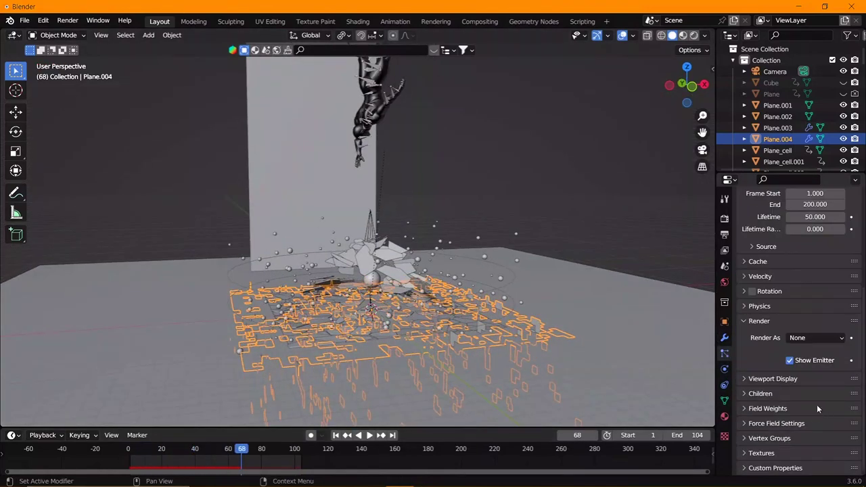
click(778, 422)
click(767, 408)
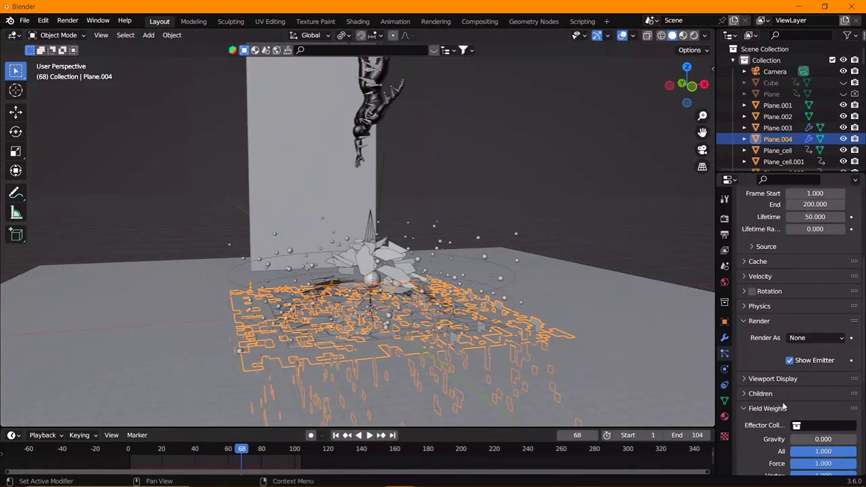
scroll(792, 370, up, 2)
click(784, 357)
- Keep the particle physics Newtonian and replay the shattering animation from the first frame
scroll(801, 324, up, 2)
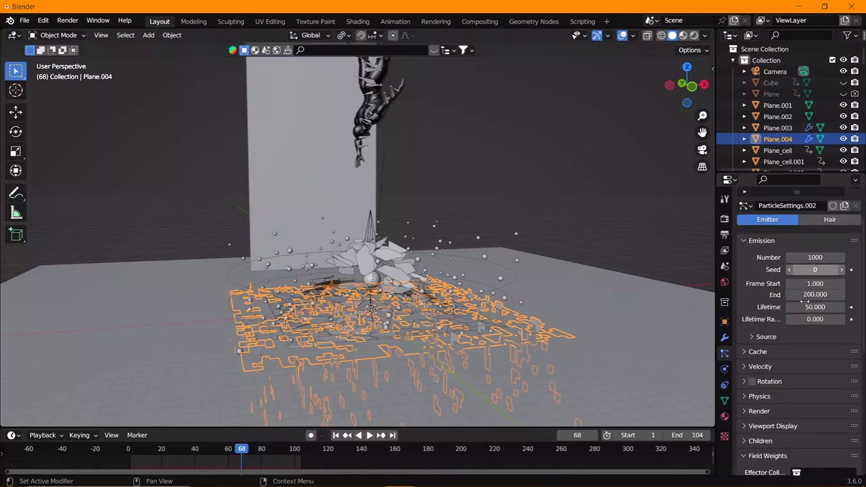
click(770, 395)
click(814, 412)
click(815, 412)
click(759, 395)
click(131, 452)
key(space)
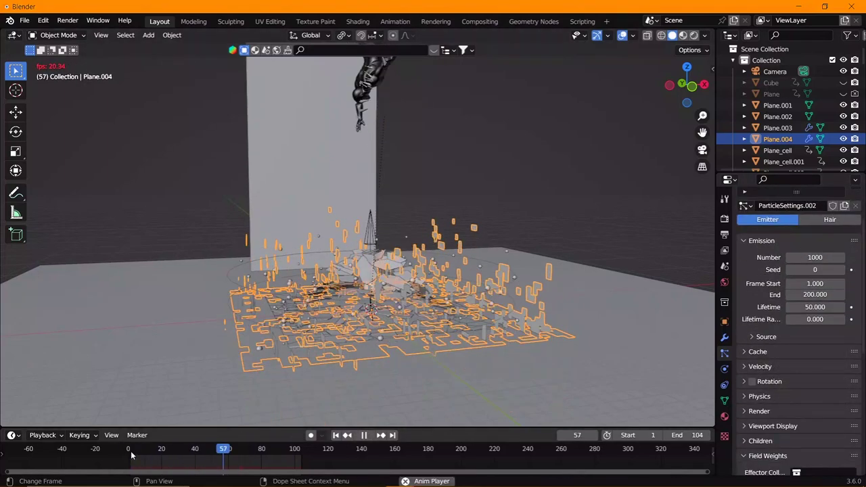
- Set the particle lifetime to 50000 and replay the shattering to check it
click(815, 307)
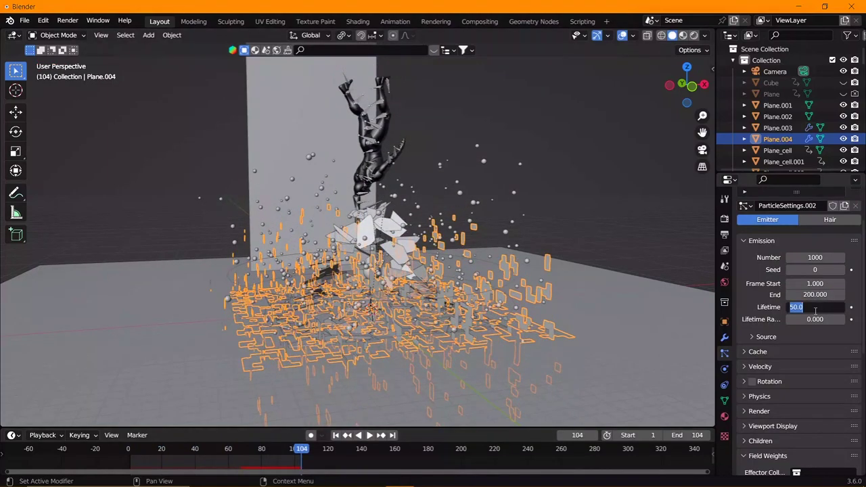
text(50000)
key(Return)
key(space)
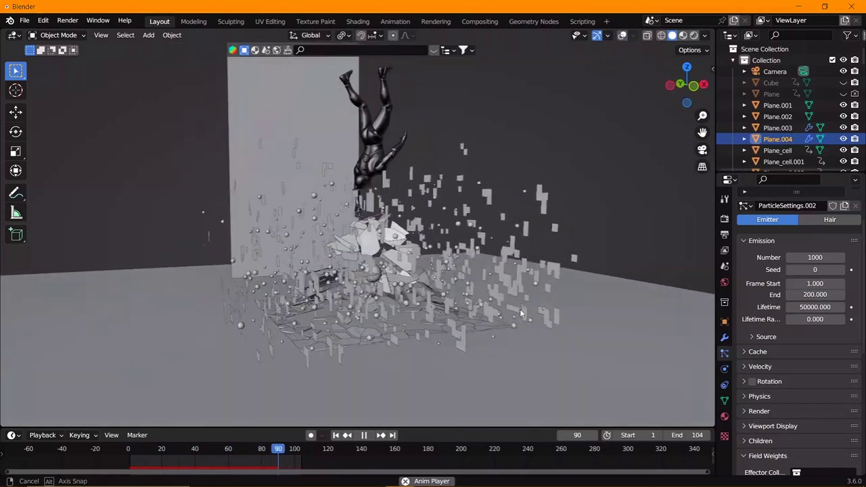
middle_drag(541, 315, 493, 331)
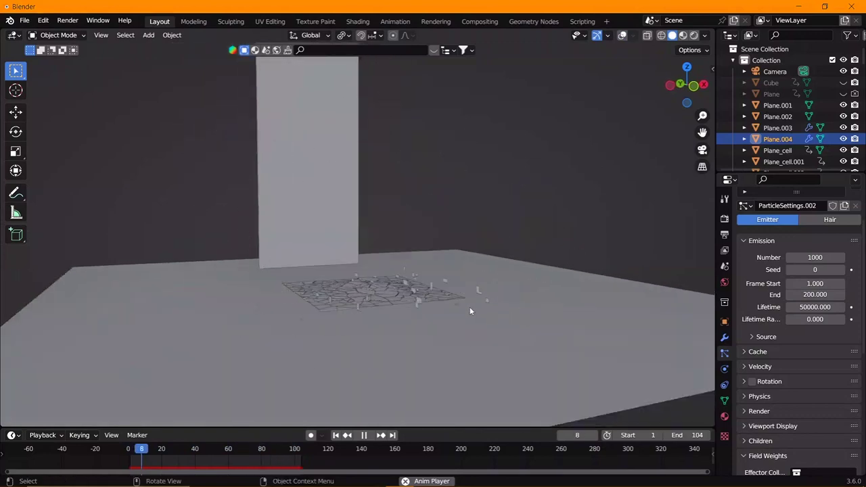
key(space)
- Enable particle Rotation and raise its Randomize value to about 0.358
click(724, 368)
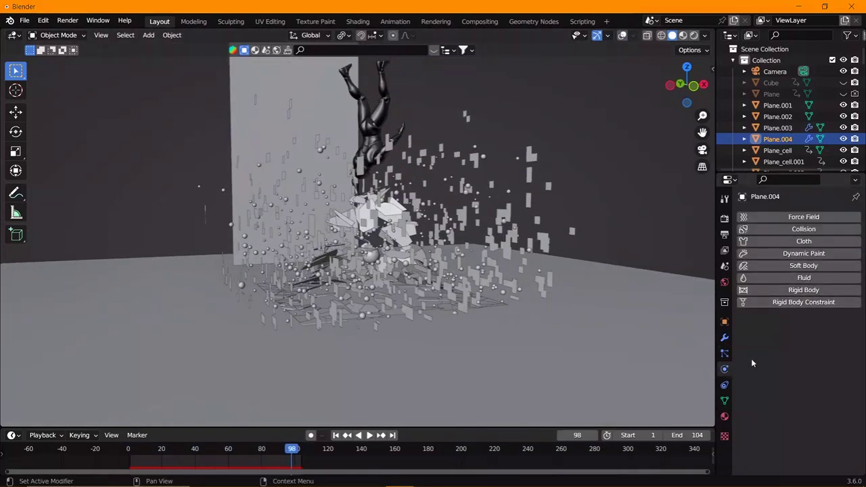
click(723, 353)
scroll(769, 379, down, 2)
scroll(769, 383, down, 2)
click(752, 367)
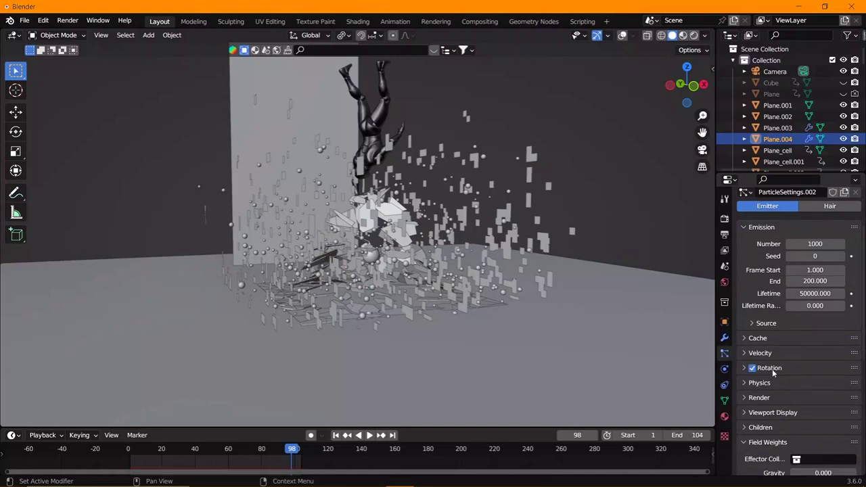
click(772, 368)
mouse_move(805, 397)
mouse_down()
mouse_move(828, 397)
mouse_move(809, 397)
mouse_move(839, 425)
mouse_up()
- Play the animation and view the tumbling shards through the scene camera
key(space)
click(621, 35)
click(622, 35)
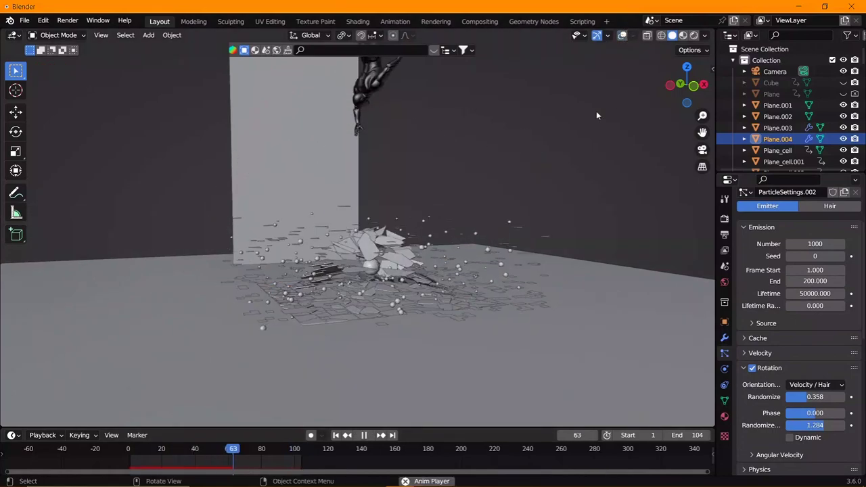
click(702, 149)
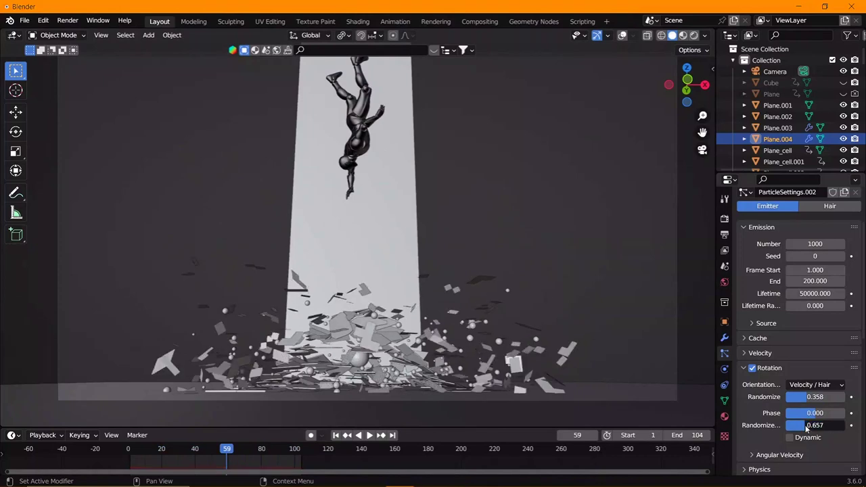
- Set Randomize Phase to 0.657, then keyframe Randomize, Phase and Randomize Phase at frame 0
mouse_move(826, 424)
mouse_down()
mouse_move(808, 425)
mouse_move(791, 400)
mouse_up()
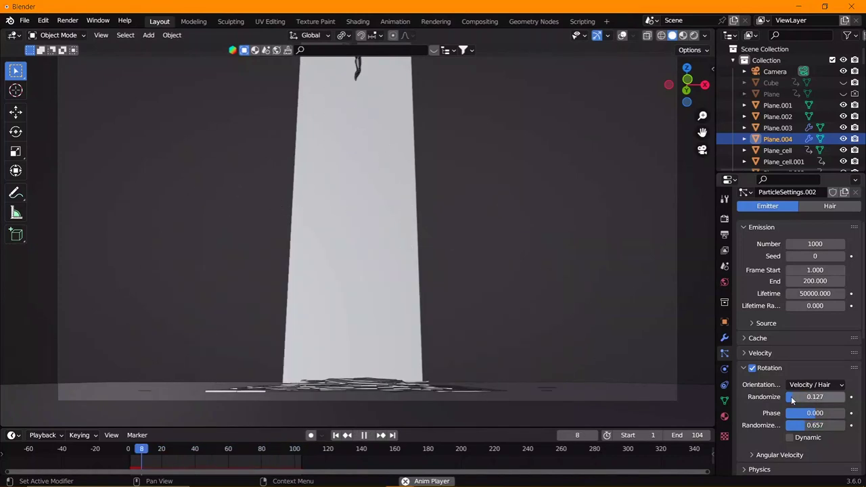
key(Escape)
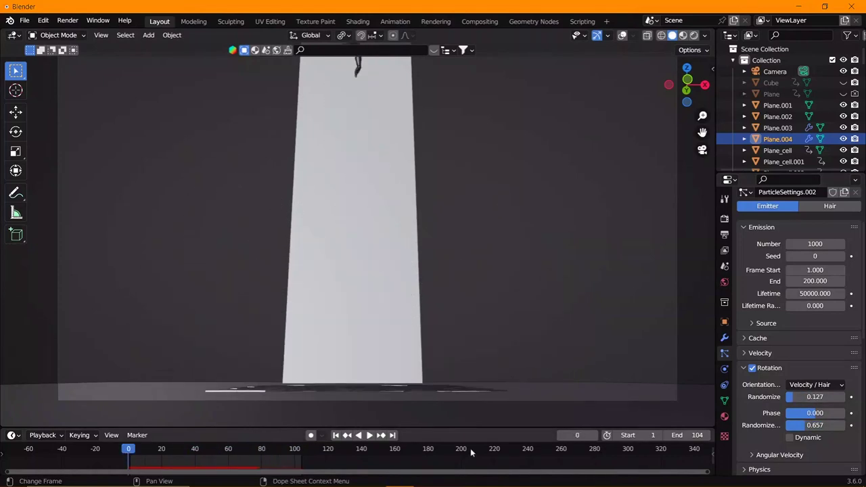
click(851, 396)
click(851, 413)
click(851, 425)
- At frame 100, raise the rotation values (Randomize 0.493) and keyframe them
key(Up)
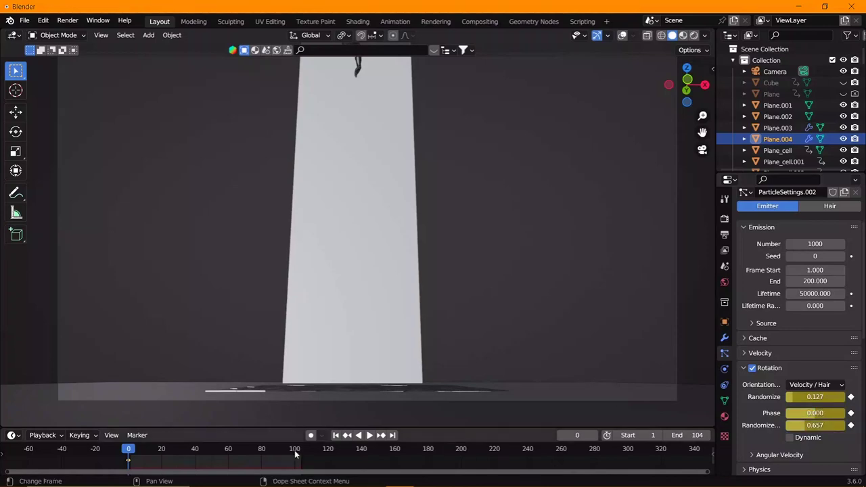
mouse_move(814, 397)
mouse_down()
mouse_move(838, 397)
mouse_move(839, 424)
mouse_up()
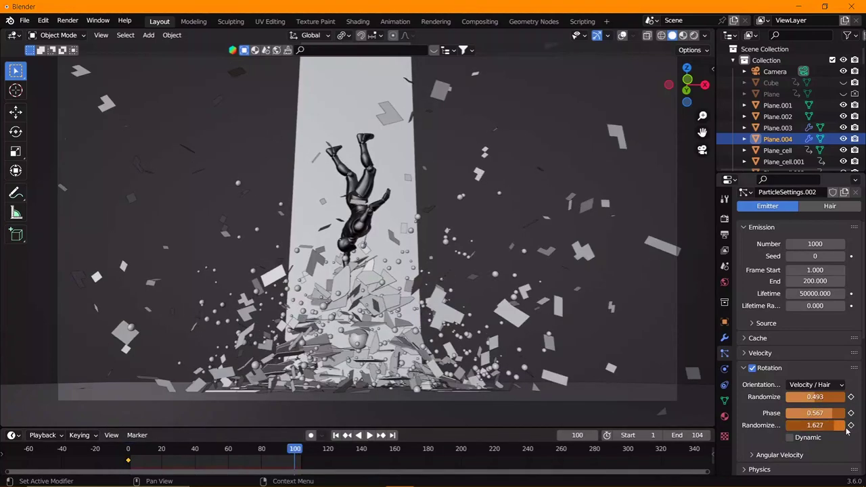
key(i)
key(i)
- Play the animation, then preview the purple scene in Rendered shading
key(space)
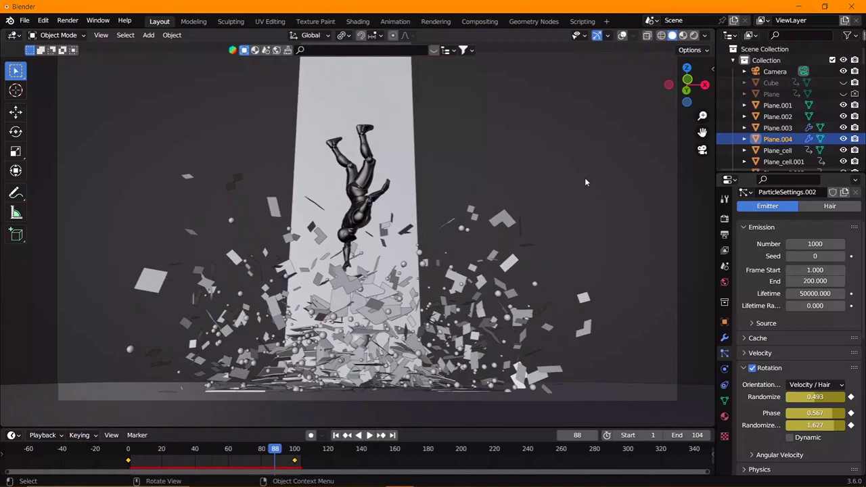
key(space)
click(693, 35)
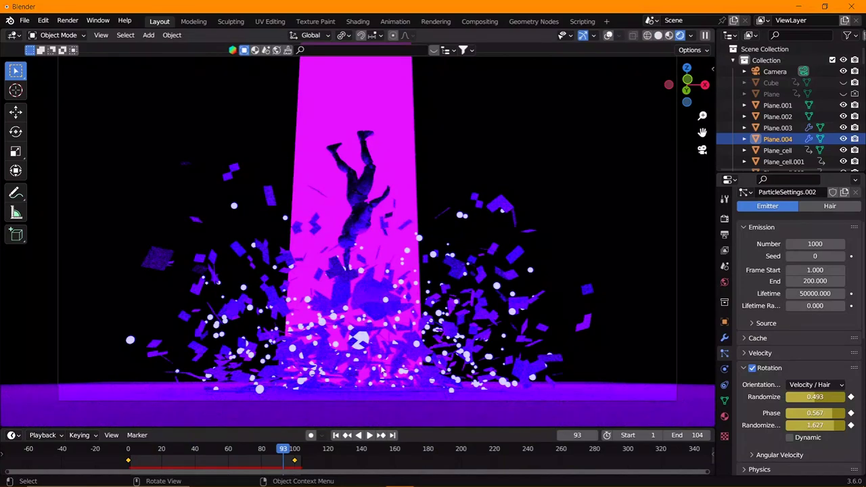
- Set the particles' force field type to Vortex
scroll(765, 411, down, 10)
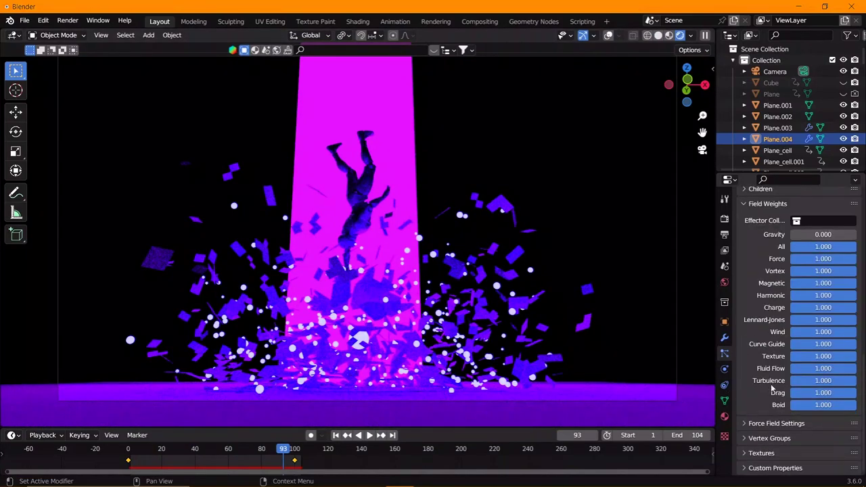
scroll(800, 440, down, 4)
click(818, 357)
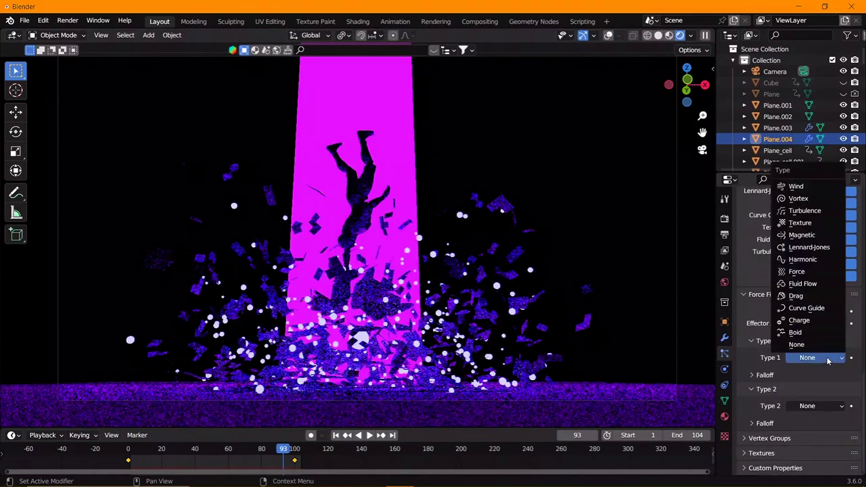
click(800, 199)
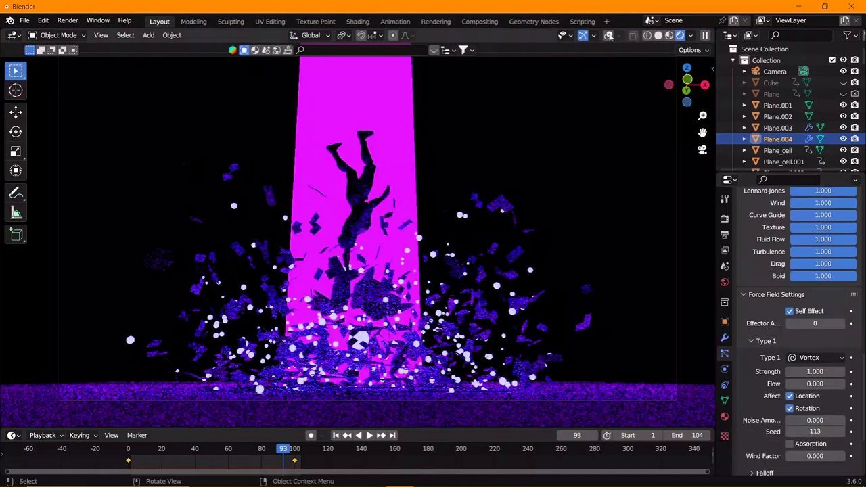
- Tune the vortex strength to 2.2 while replaying the animation from the start
click(815, 371)
text(8.5)
key(Return)
key(shift+Left)
key(space)
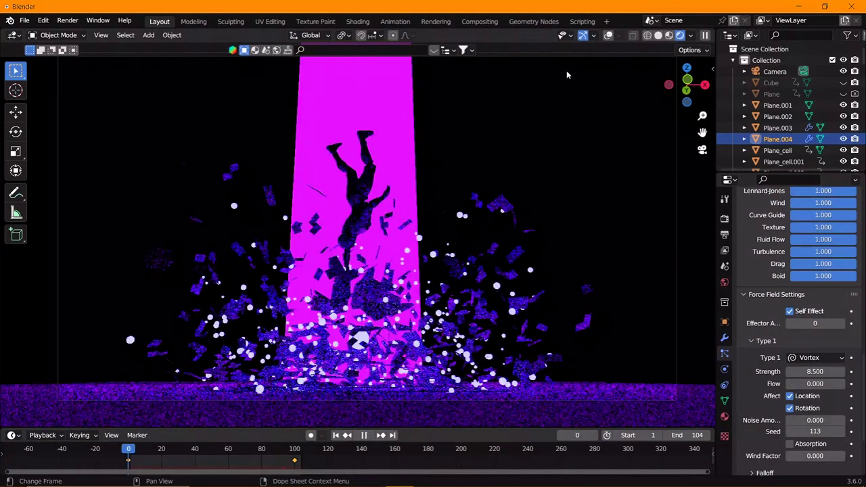
key(z)
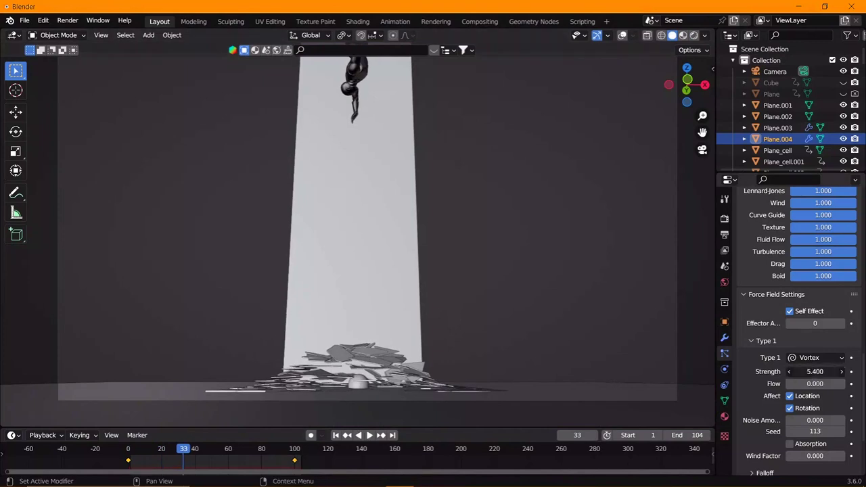
click(121, 453)
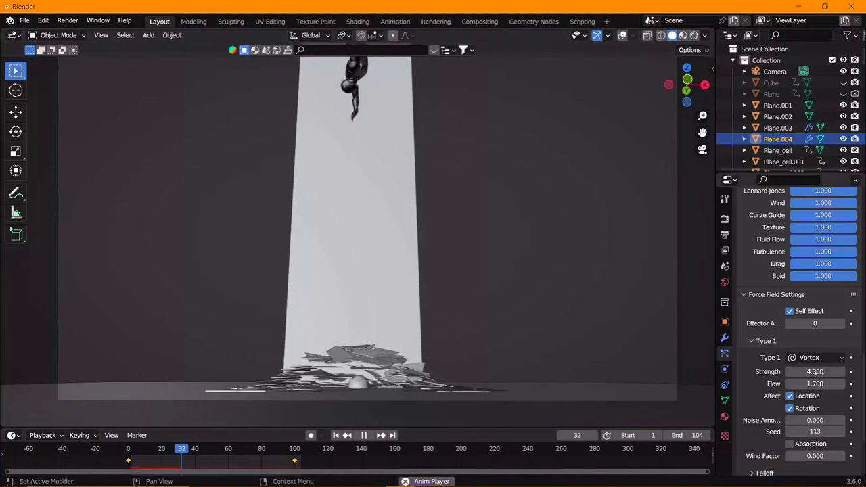
drag(815, 371, 791, 371)
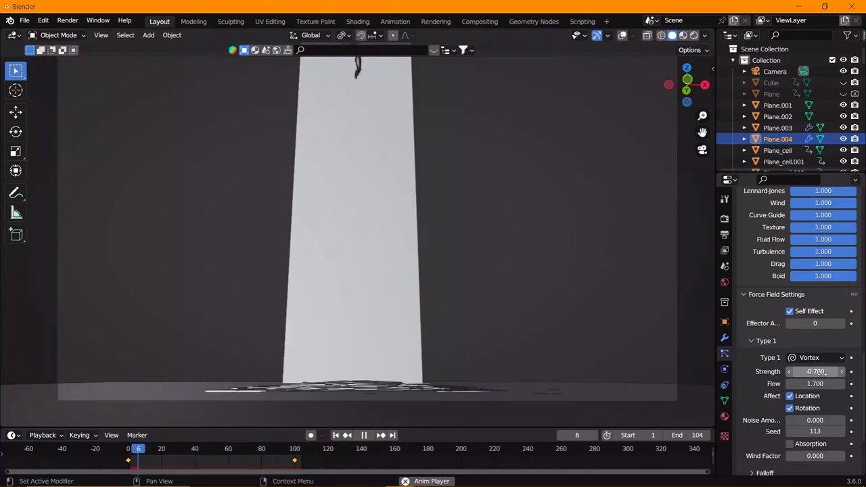
drag(817, 371, 838, 371)
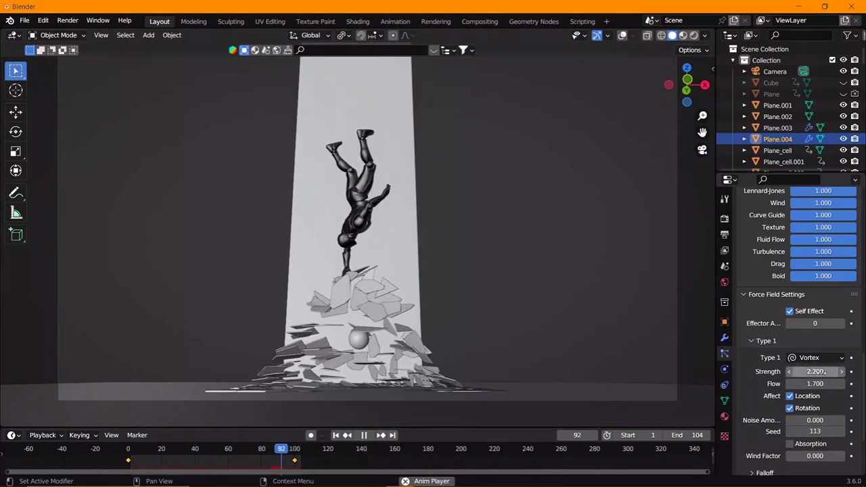
key(space)
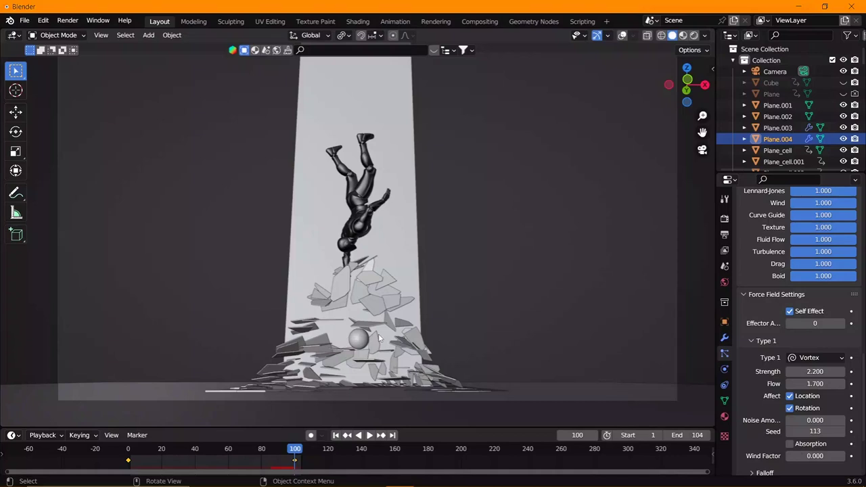
- Preview the shard animation, then change Plane.004's first force type from Vortex to None
key(space)
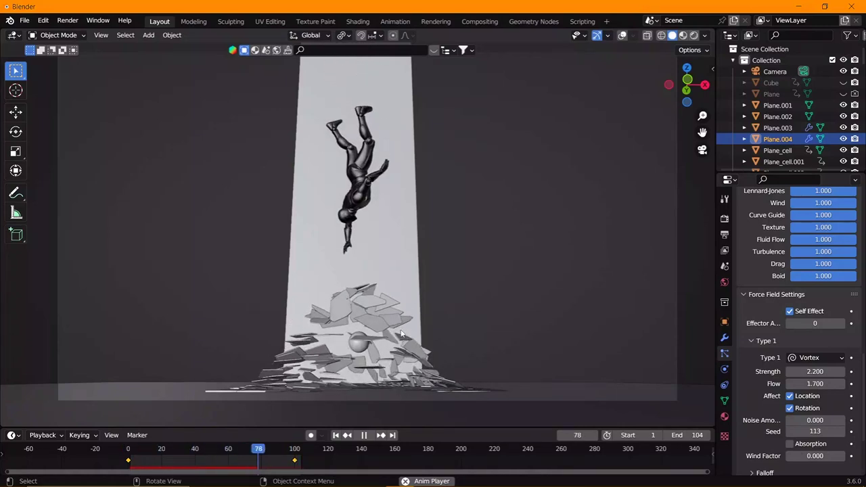
key(space)
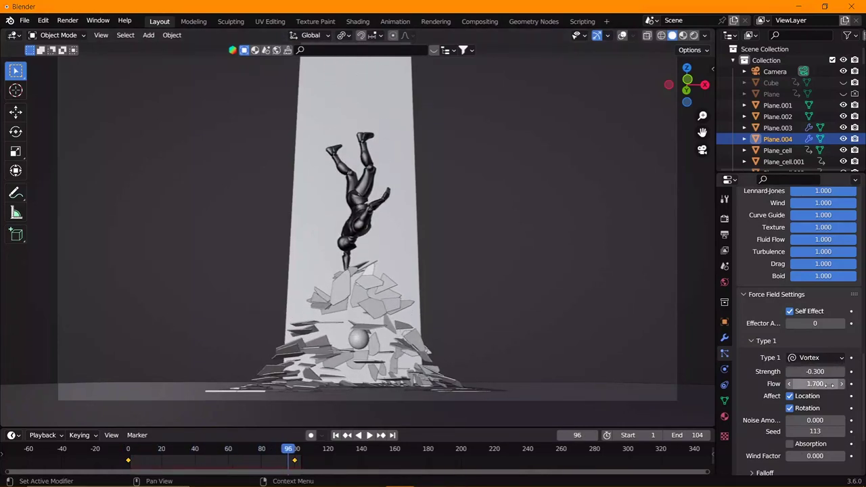
key(space)
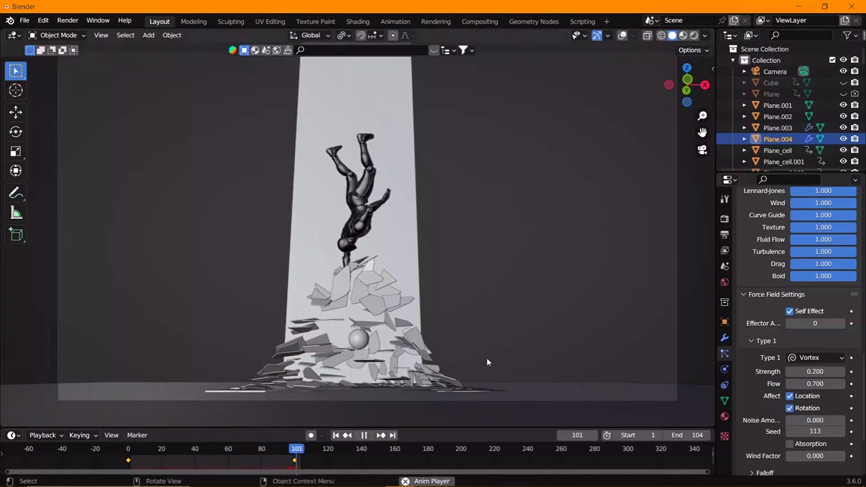
click(840, 358)
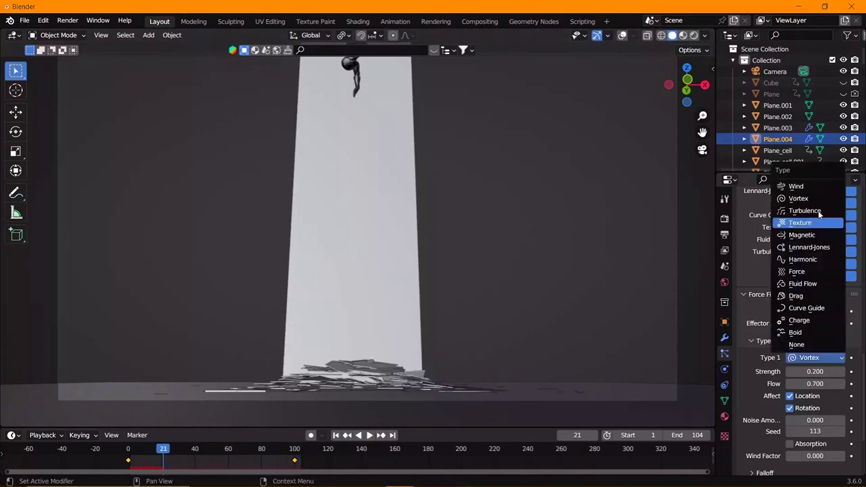
click(797, 345)
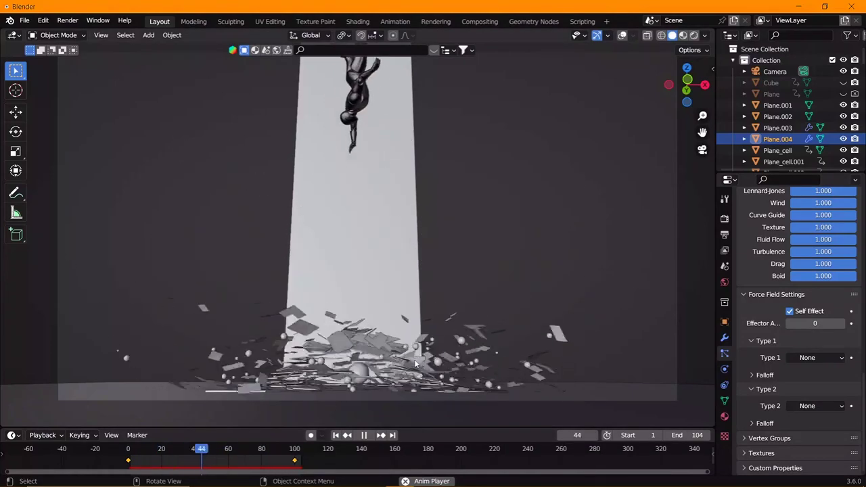
click(830, 358)
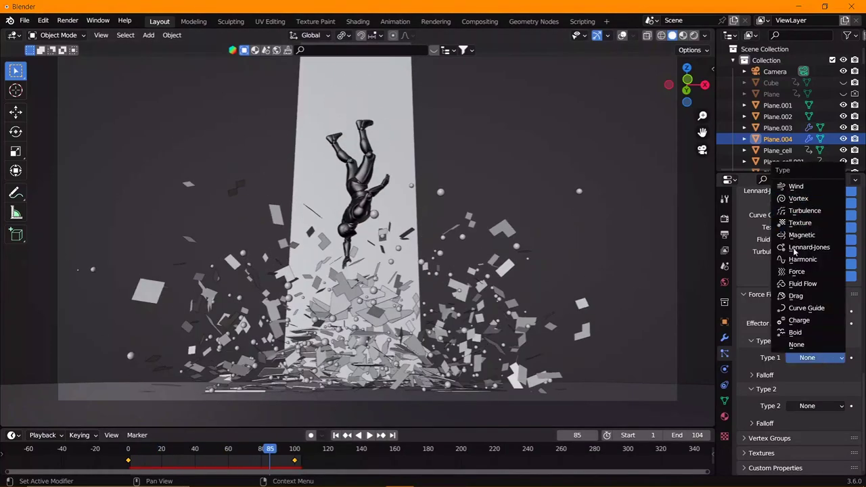
- Add a Vortex force field and scale it up to about 26.12
key(shift+a)
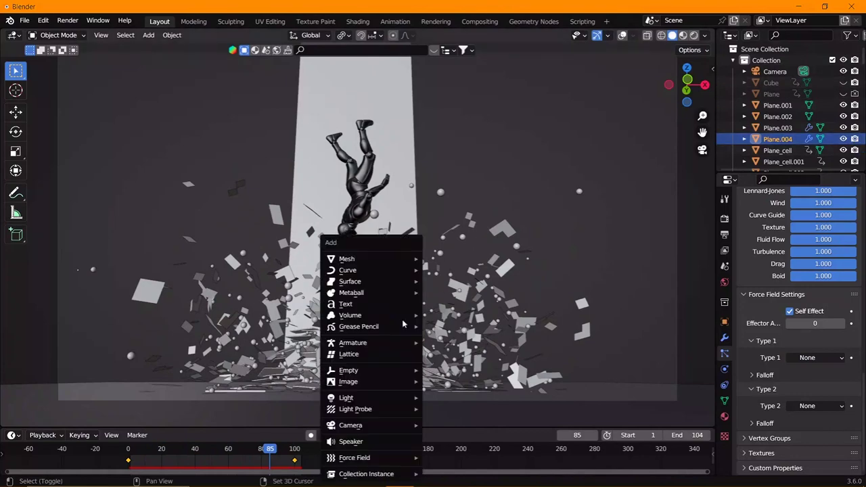
click(450, 336)
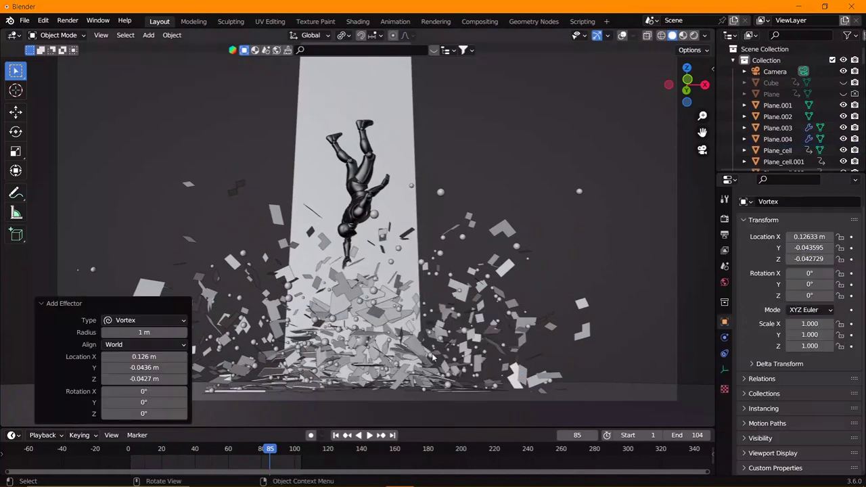
key(s)
click(624, 38)
key(s)
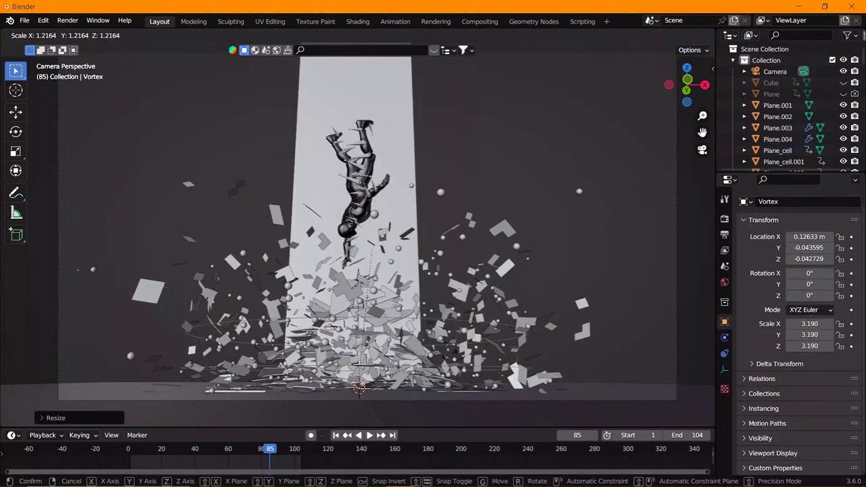
key(Return)
- Lower the vortex along Z to the pile's base and replay the simulation from the start
key(g)
key(z)
key(Return)
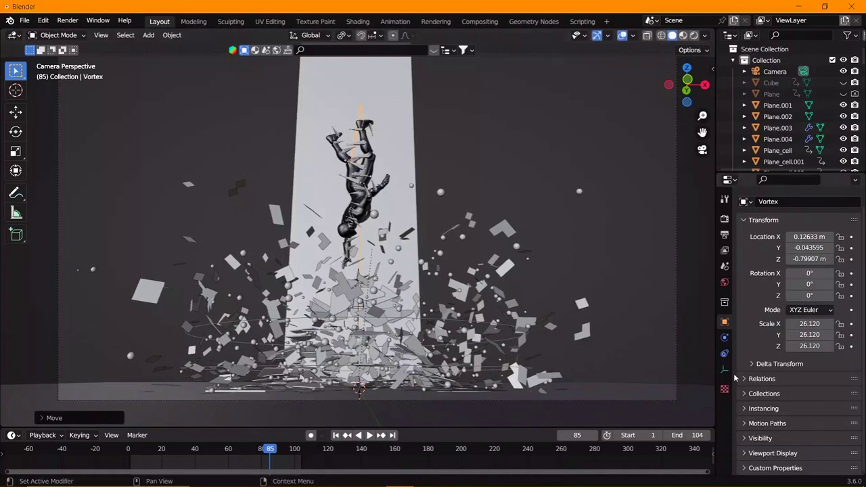
click(724, 336)
drag(269, 466, 129, 451)
key(space)
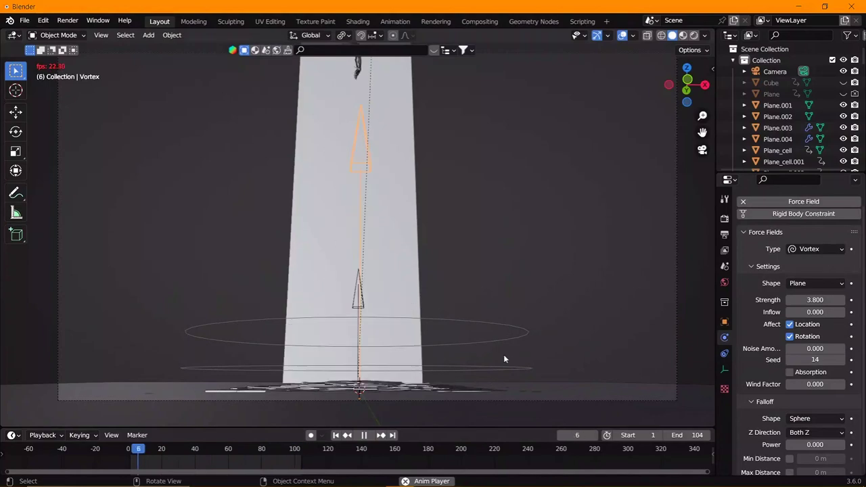
- Replay the simulation and make the vortex Inflow more negative, toward -2.6
key(space)
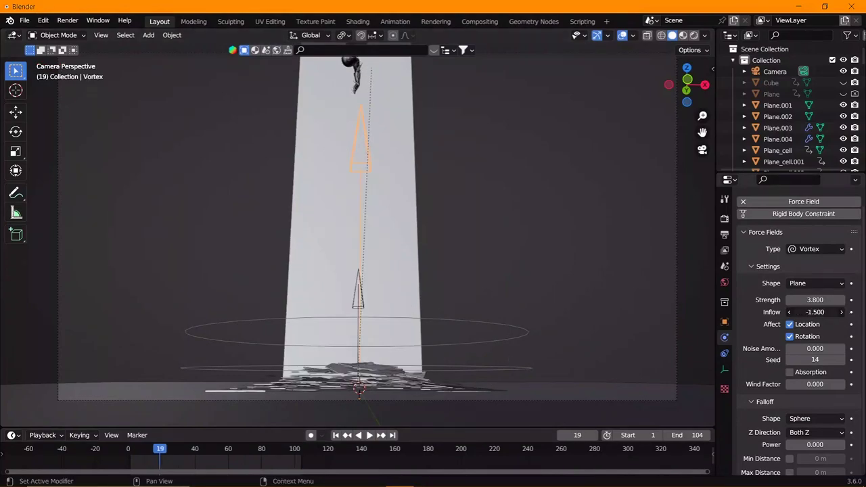
click(135, 451)
key(space)
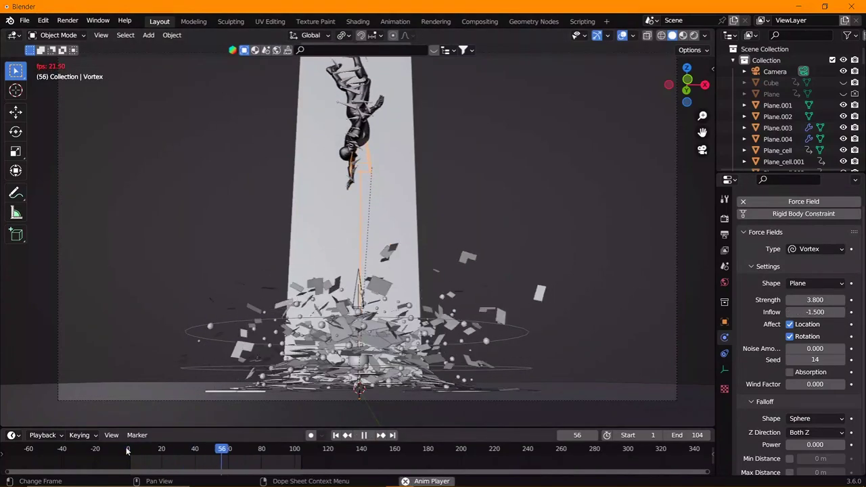
key(space)
mouse_move(815, 312)
mouse_down()
mouse_move(801, 312)
mouse_move(798, 299)
mouse_up()
- Replay the swirl up to frame 100 and preview it with rendered shading
click(129, 451)
key(space)
key(space)
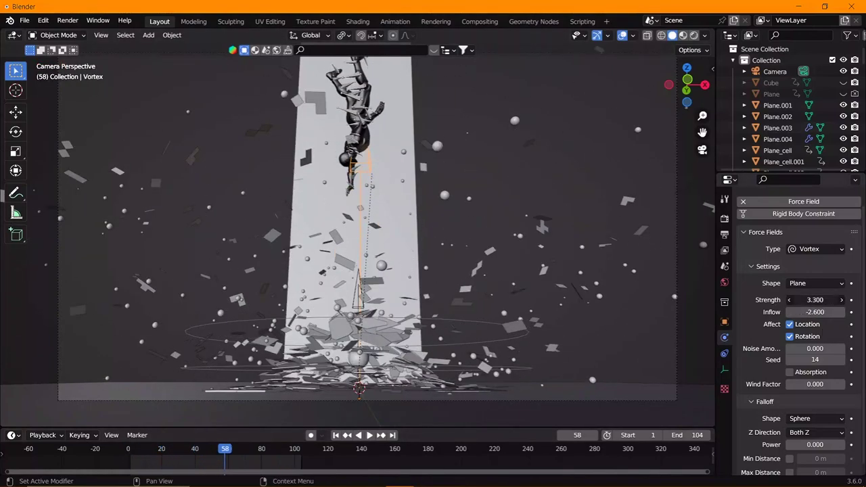
click(122, 450)
key(space)
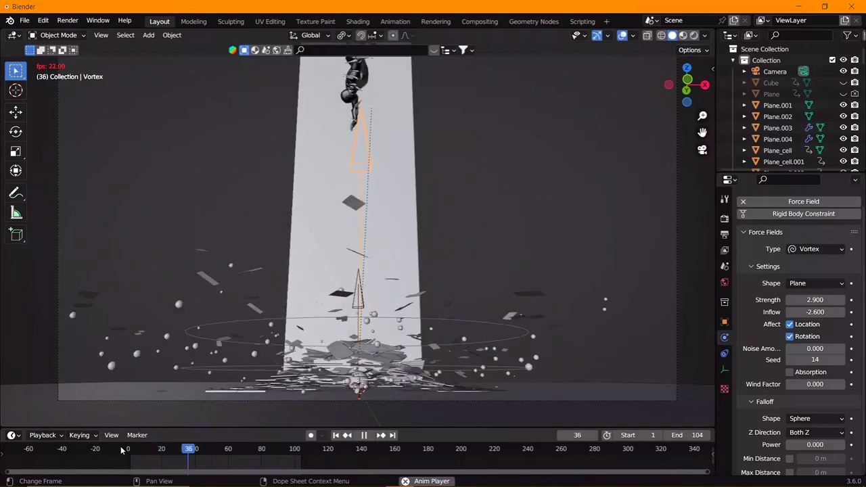
key(space)
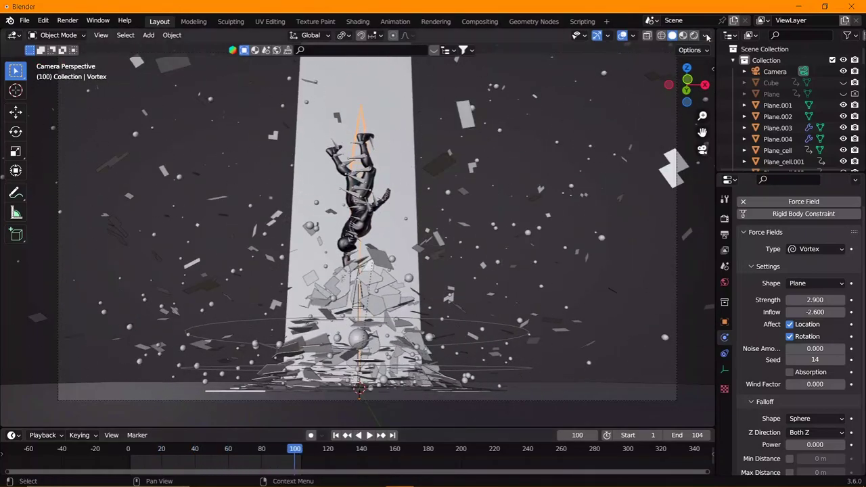
click(693, 35)
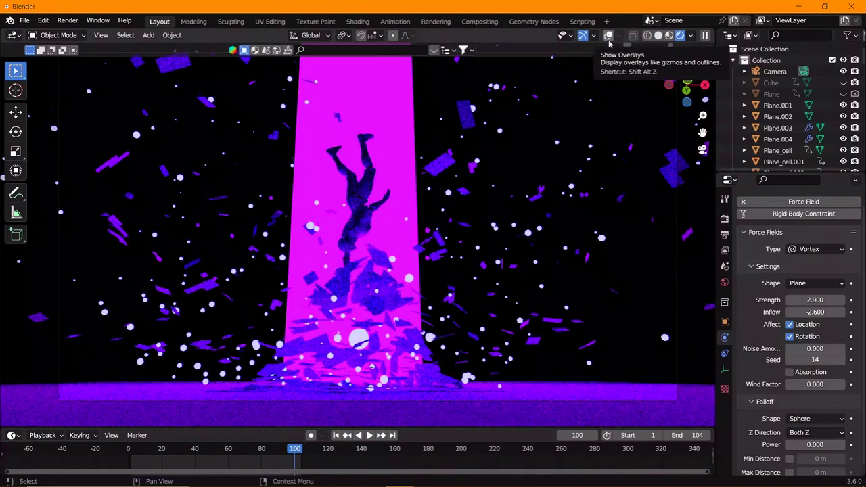
- Refresh the rendered preview and toggle the Cube's viewport visibility
click(843, 82)
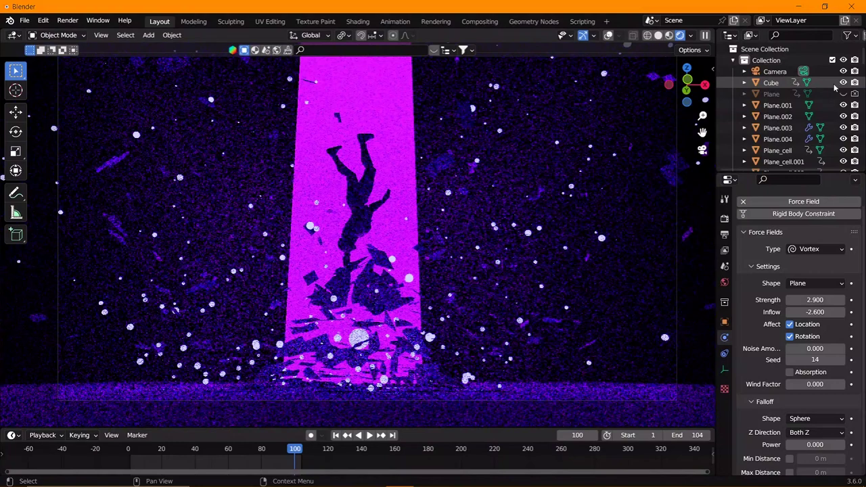
click(659, 39)
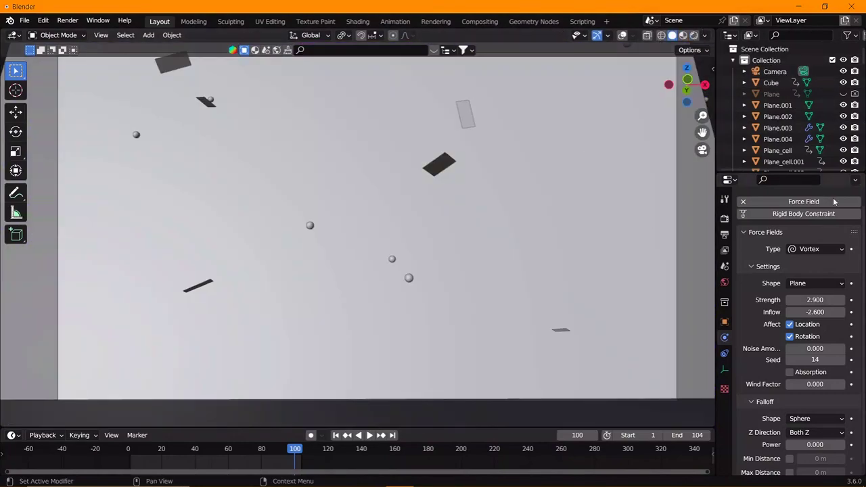
- Return to solid shading and set the render output to 'light chase' in Videos, choosing FFmpeg Video
click(842, 82)
click(724, 234)
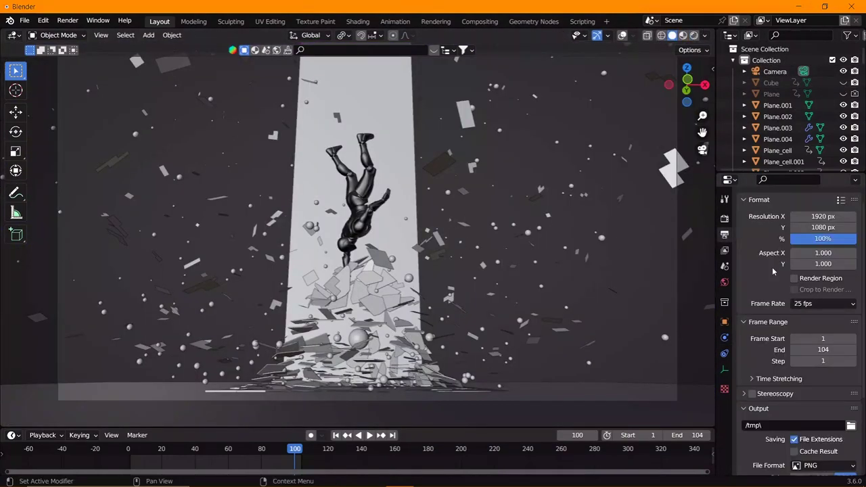
scroll(798, 304, down, 5)
click(850, 334)
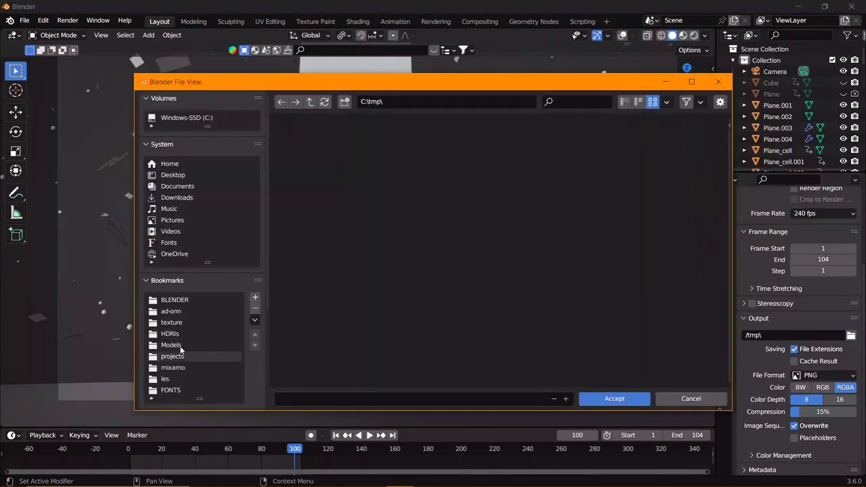
click(223, 232)
text(light chase)
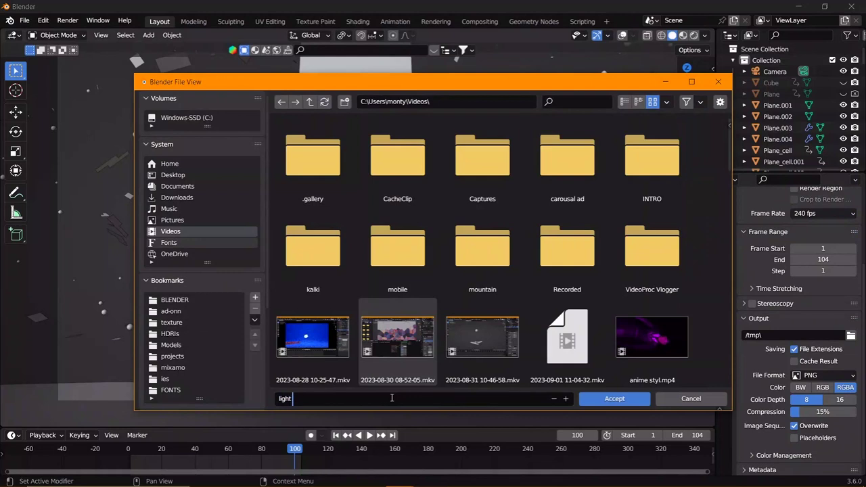
click(612, 398)
click(824, 375)
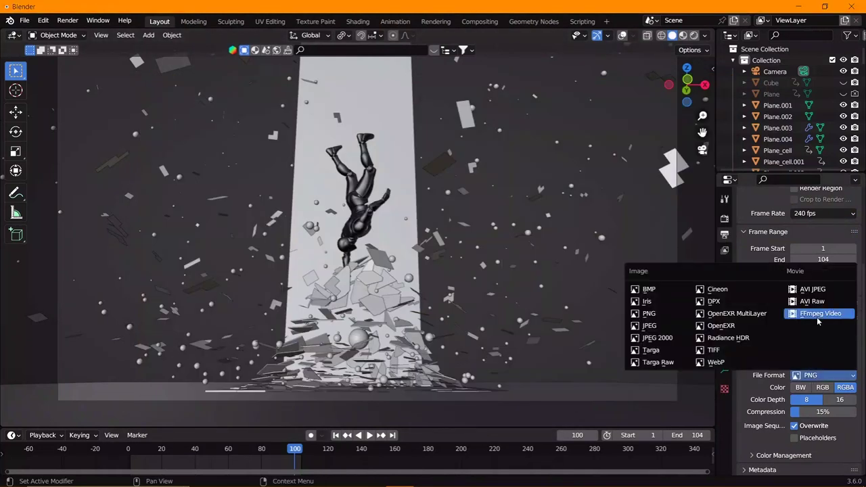